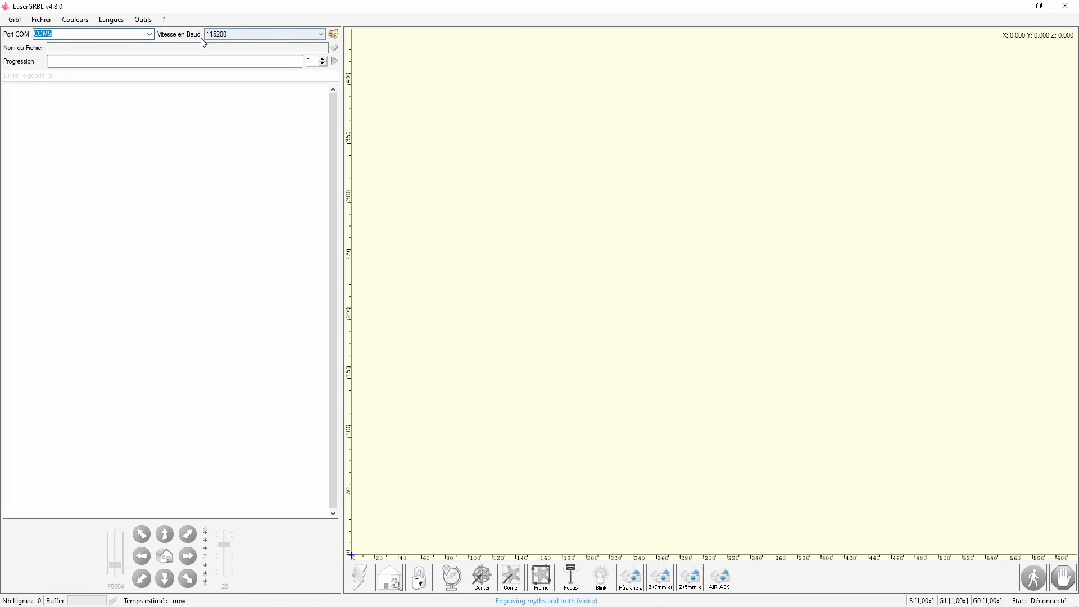
Connect to the engraver on COM5 at 115200 baud, including one disconnection and reconnection.
left_click(333, 34)
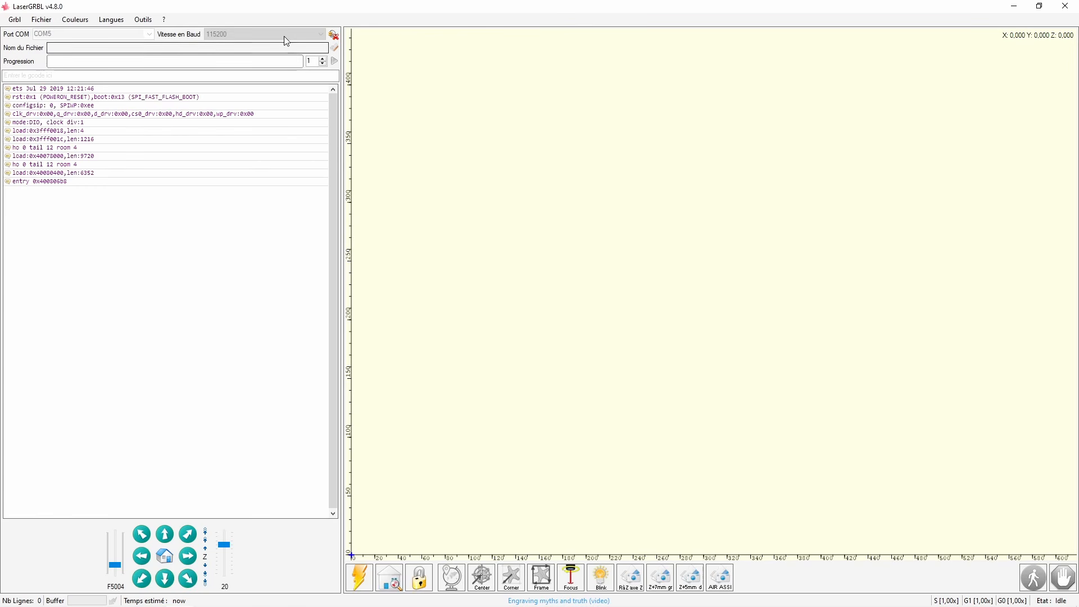
left_click(334, 35)
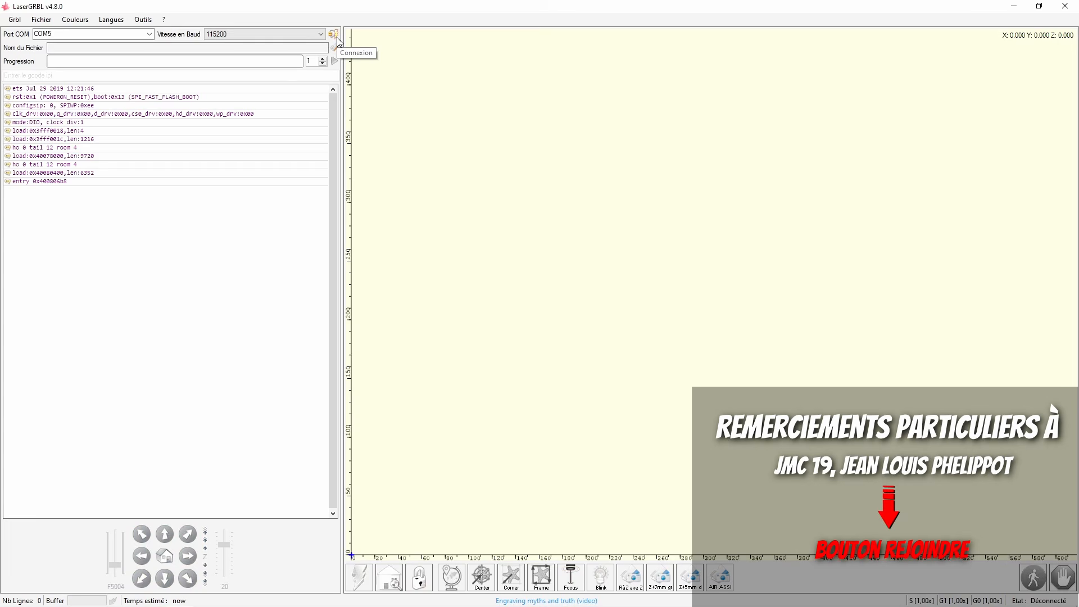
left_click(336, 36)
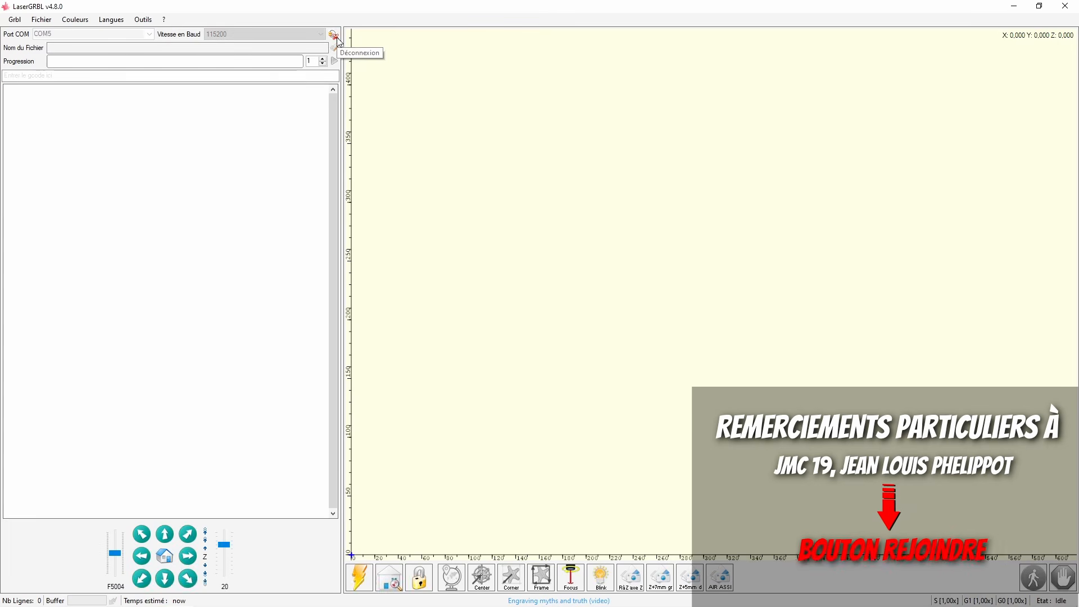
Disconnect the engraver through the Grbl commands and connect it again.
left_click(15, 20)
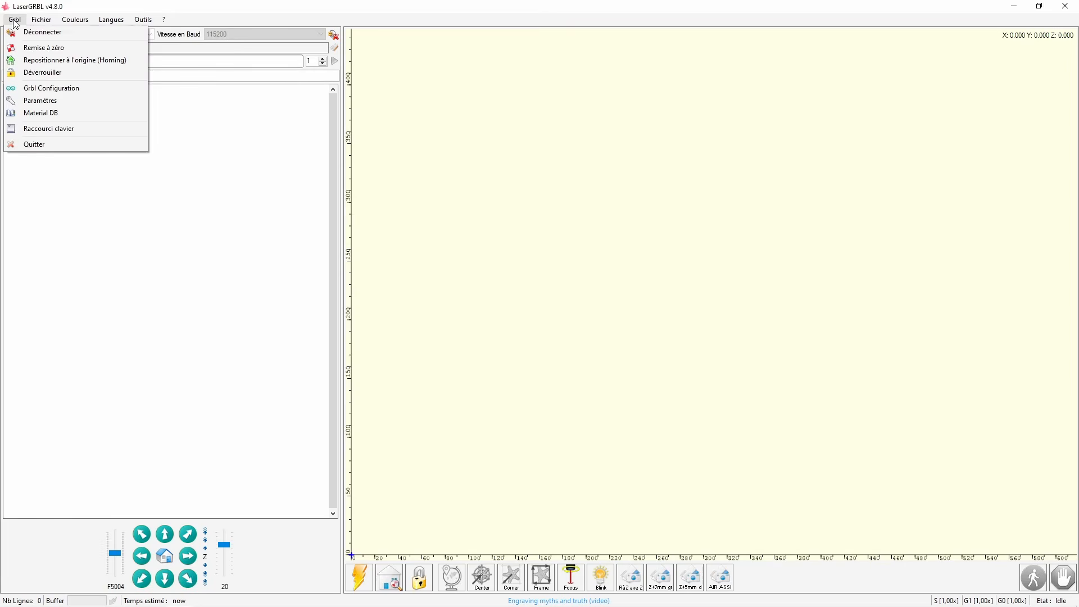
left_click(28, 34)
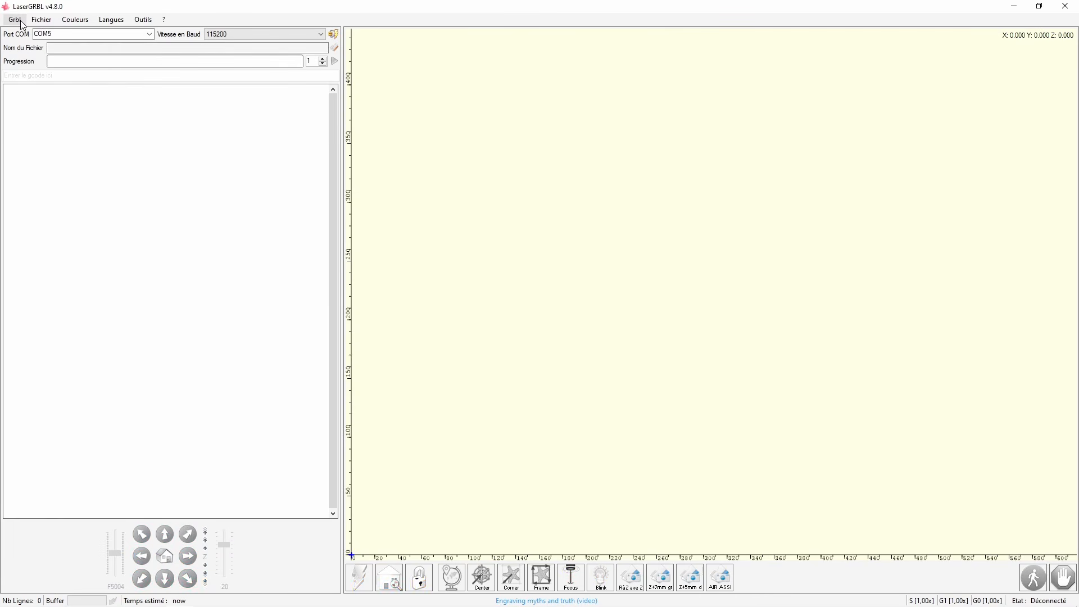
left_click(16, 20)
left_click(27, 33)
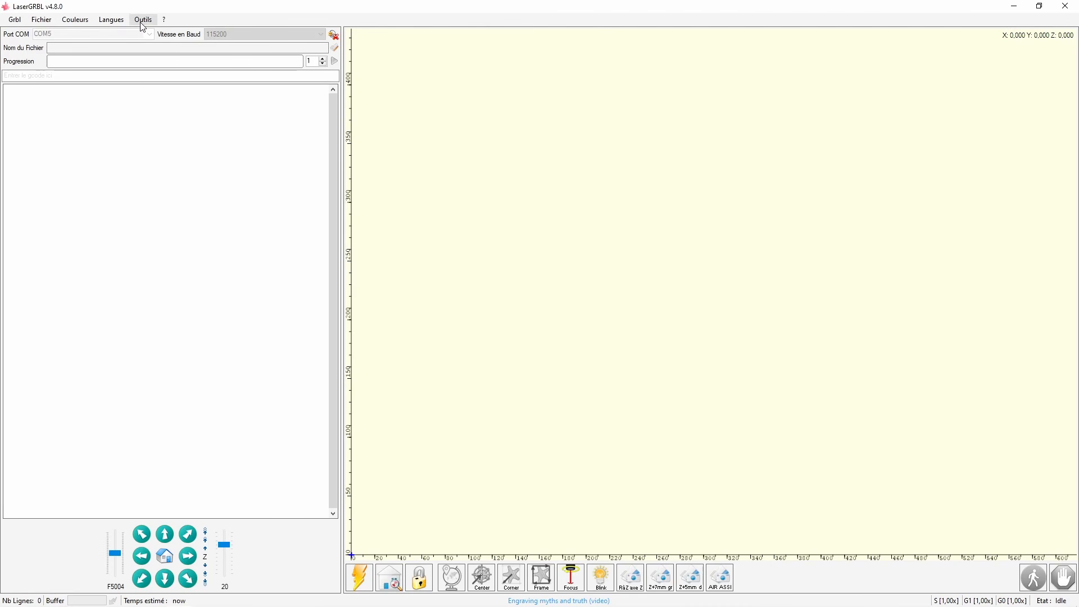
Review the Grbl configuration parameters in a maximized window and close it.
left_click(15, 19)
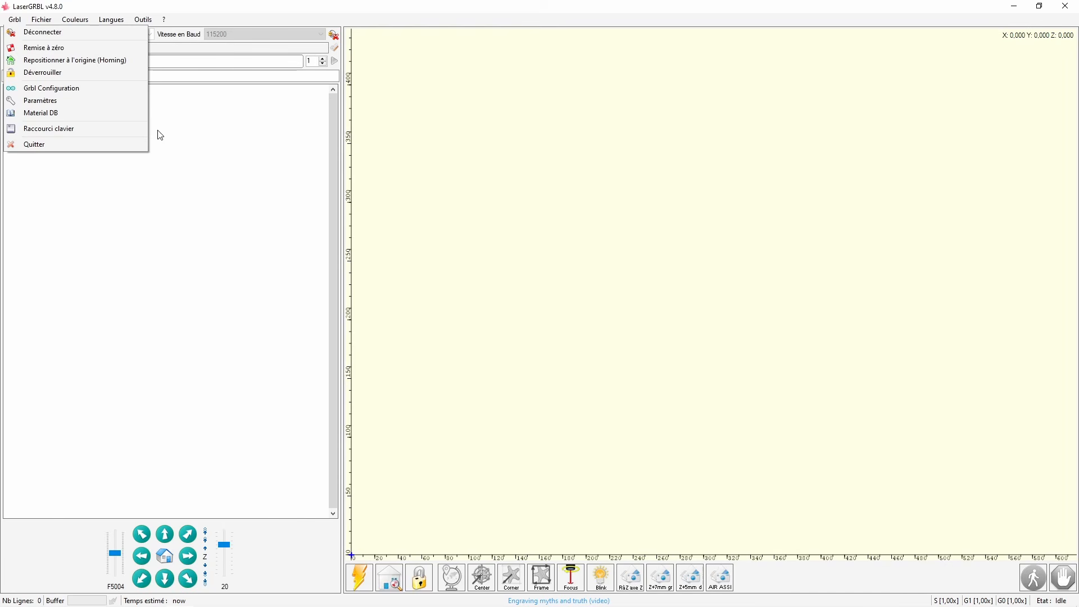
left_click(33, 91)
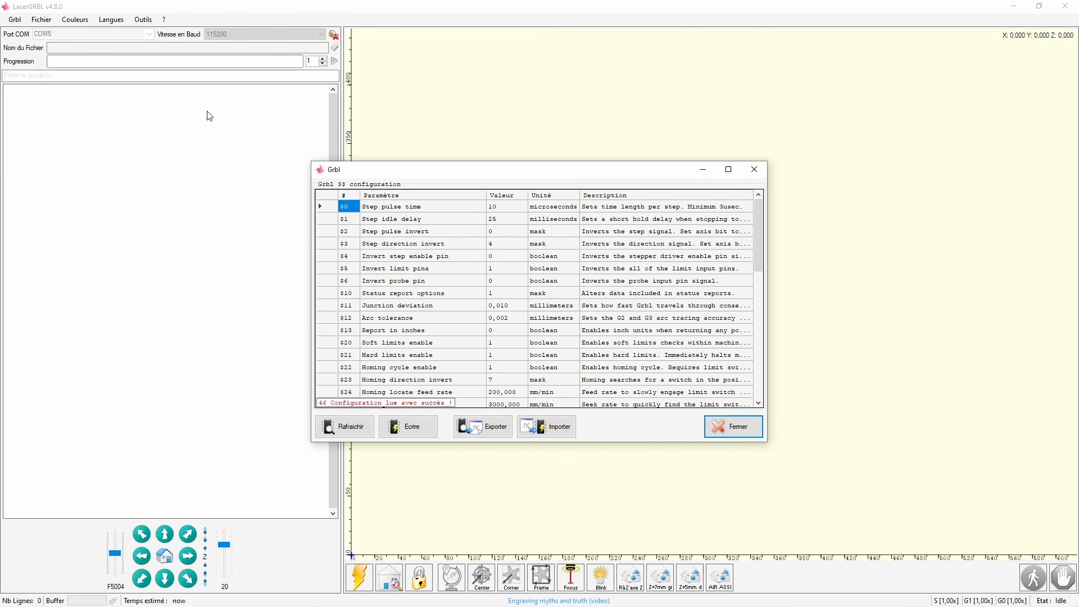
left_click(729, 169)
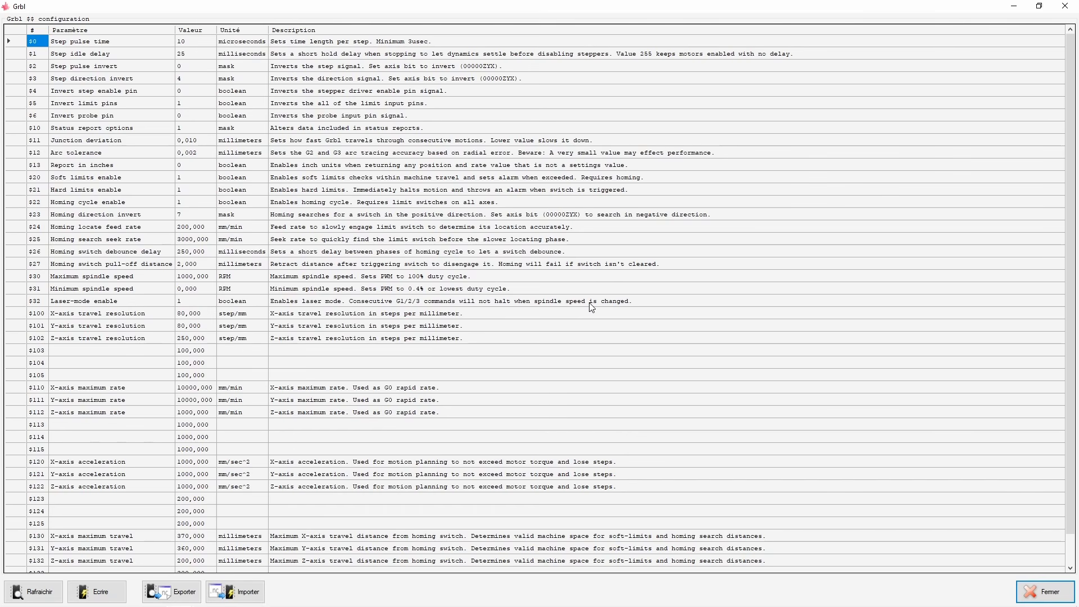
left_click(1055, 595)
Review the protocol, raster import, vector import, motion control and automatic cooling settings, and leave without saving.
left_click(15, 19)
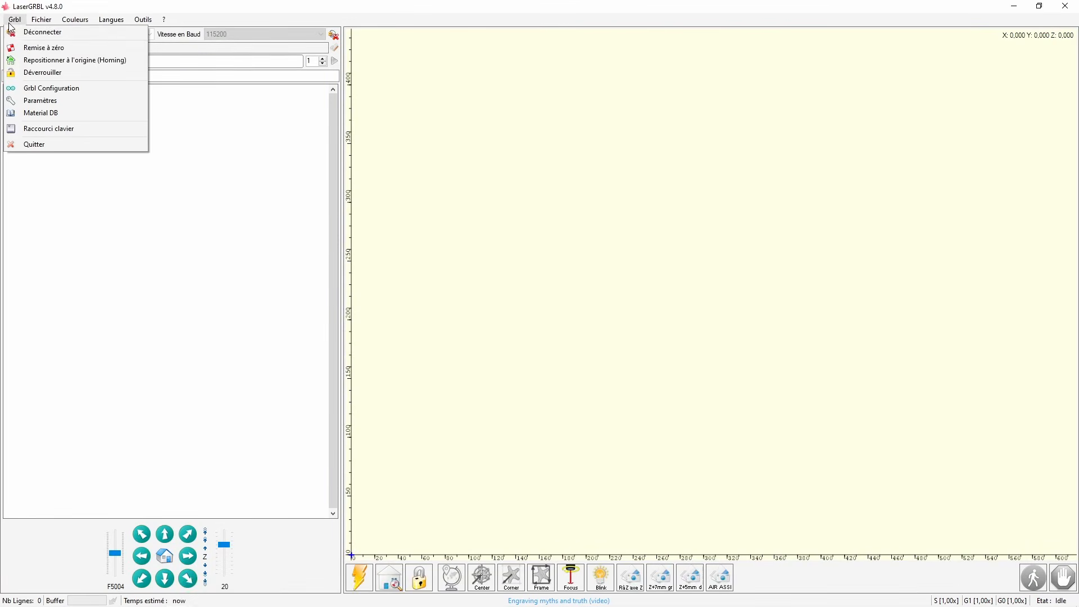
left_click(38, 102)
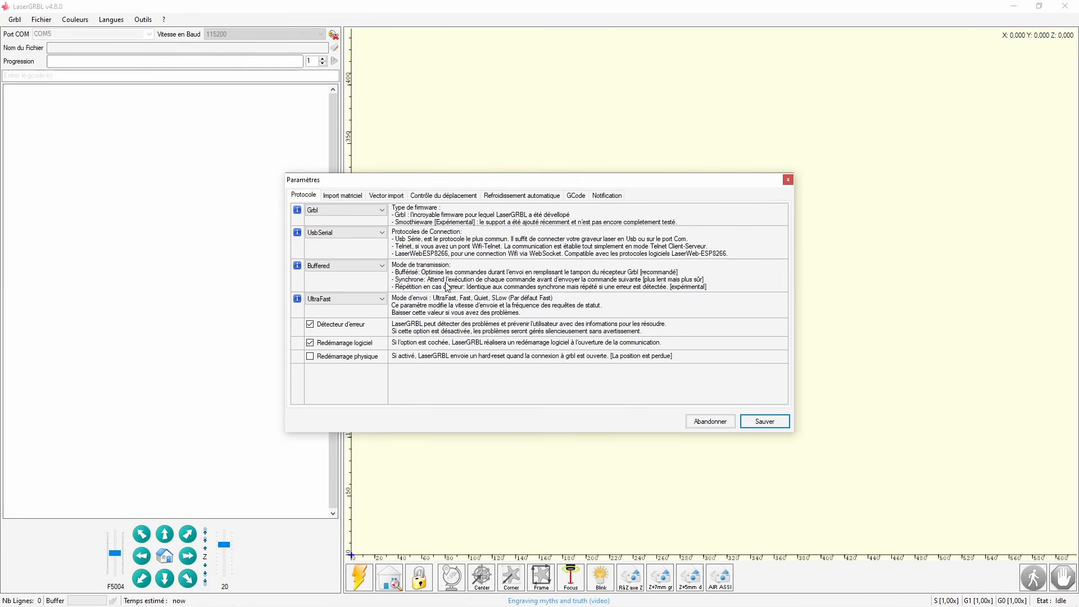
left_click(349, 197)
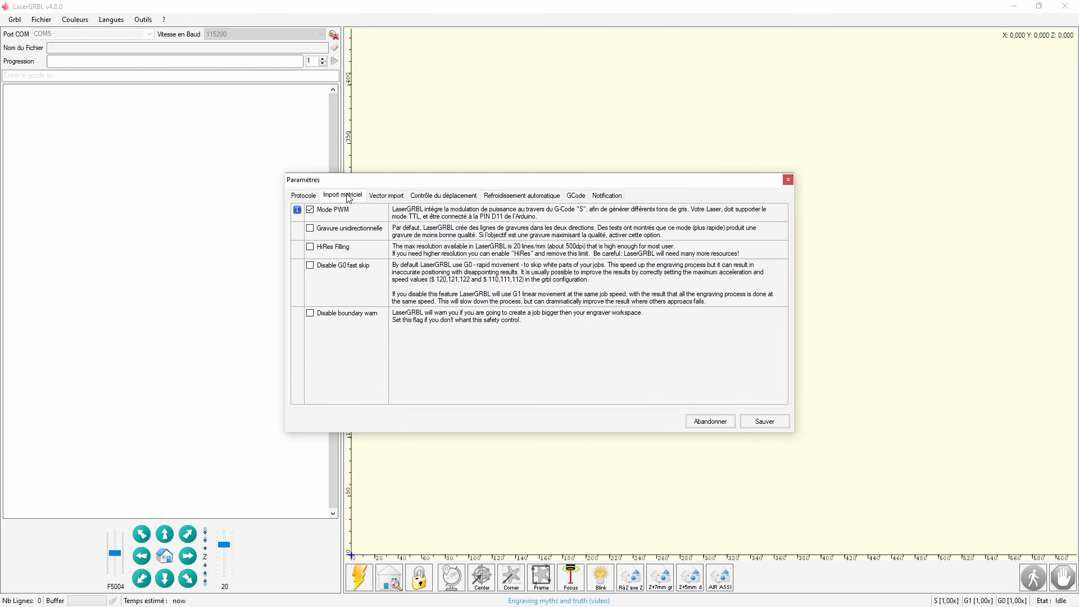
left_click(393, 197)
left_click(438, 196)
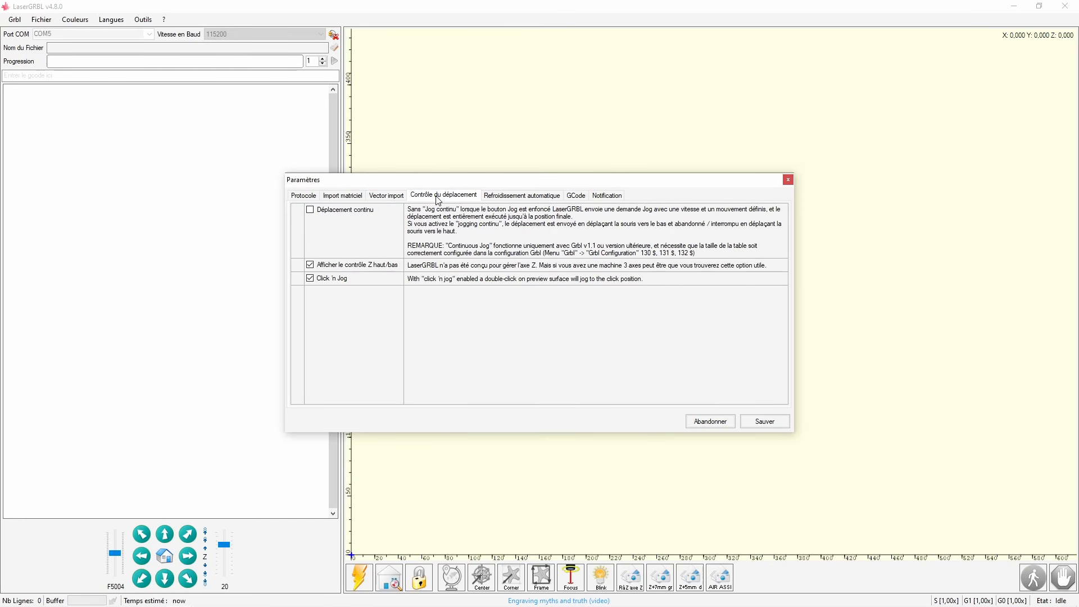
left_click(502, 197)
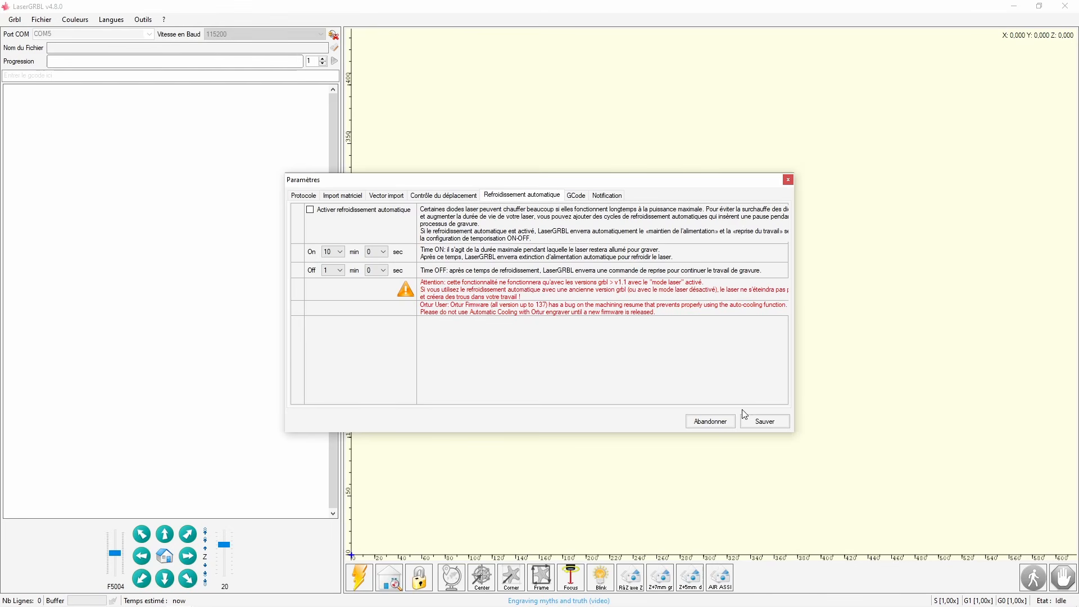
left_click(704, 423)
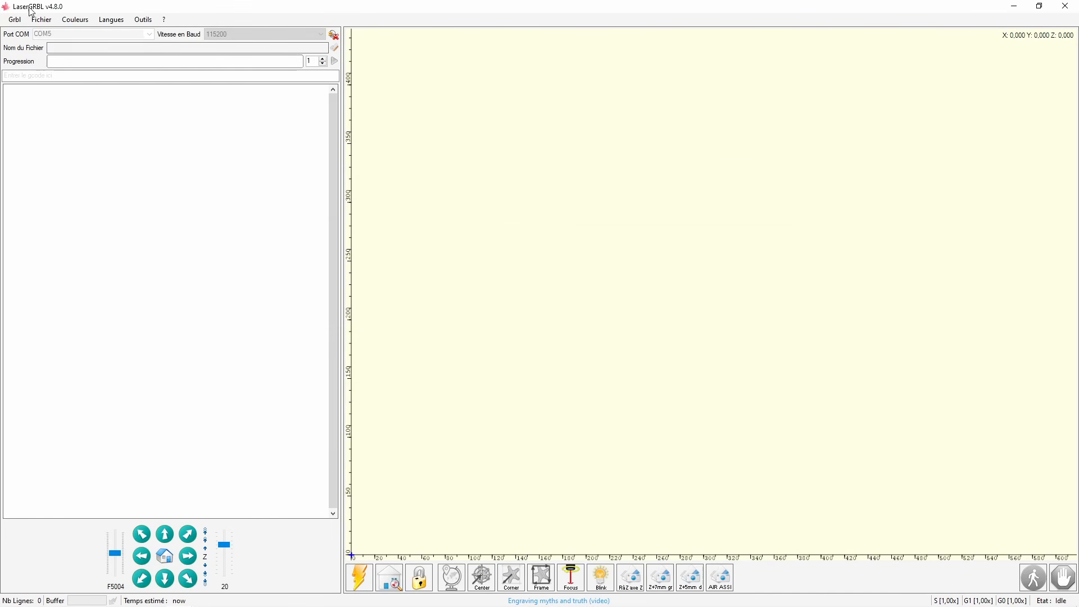
Open the star picture file "image" for raster import.
left_click(7, 23)
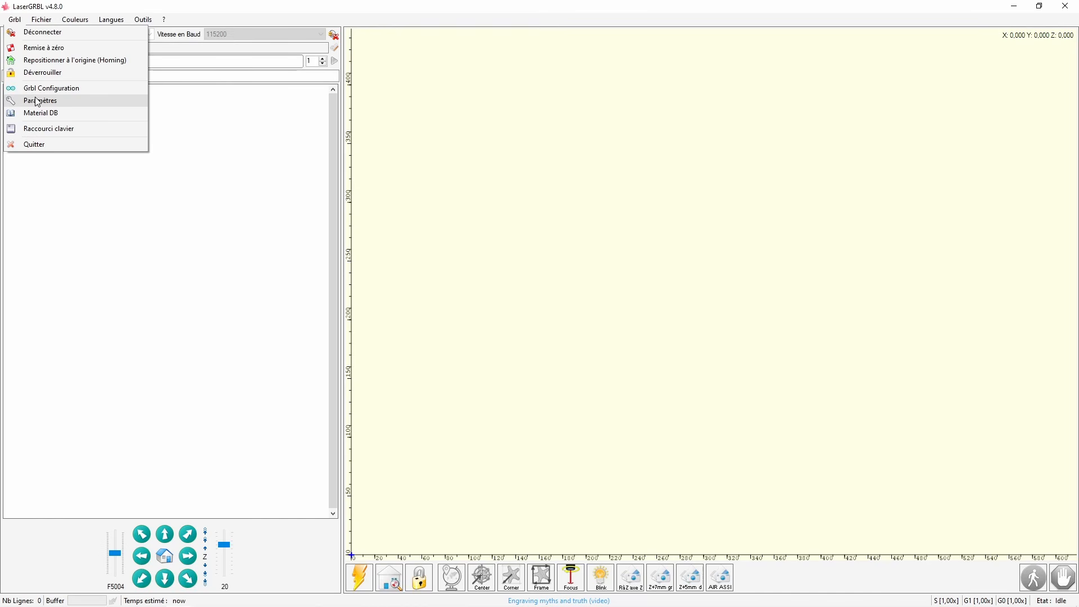
left_click(42, 20)
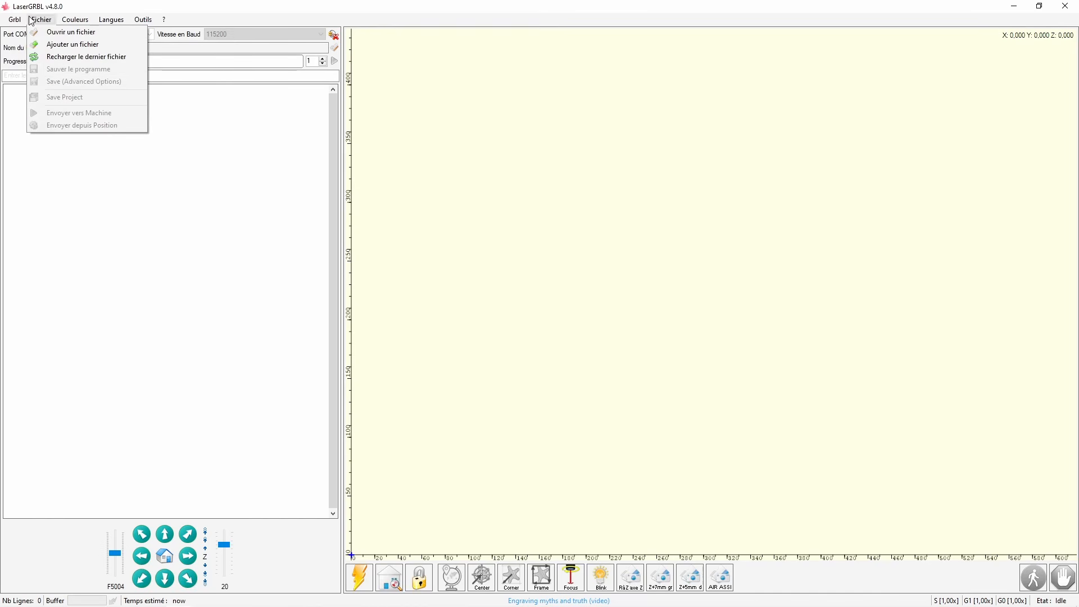
left_click(61, 33)
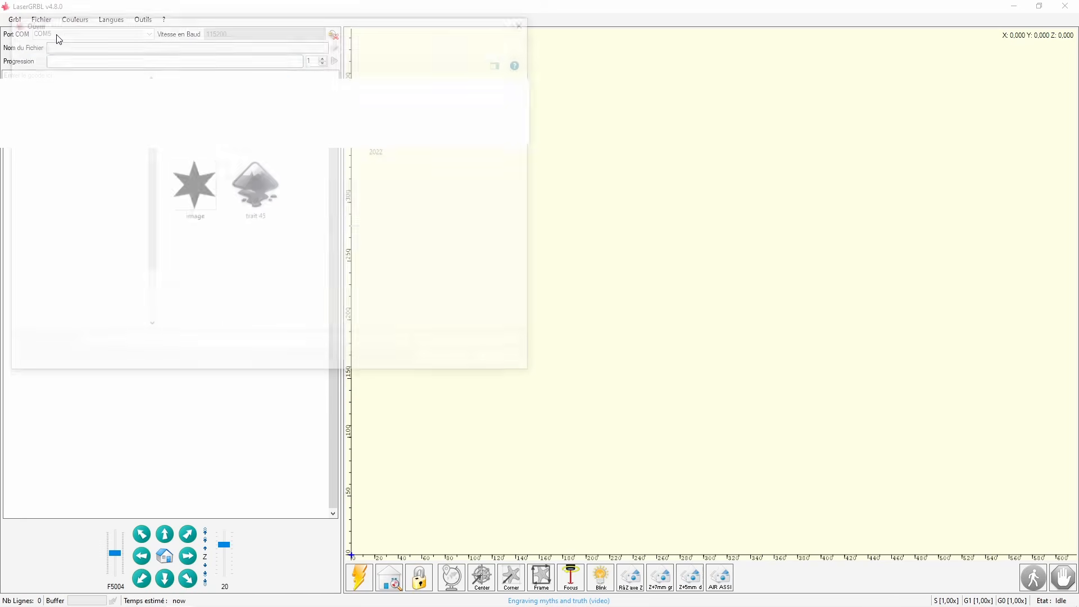
left_click(199, 197)
left_click(444, 360)
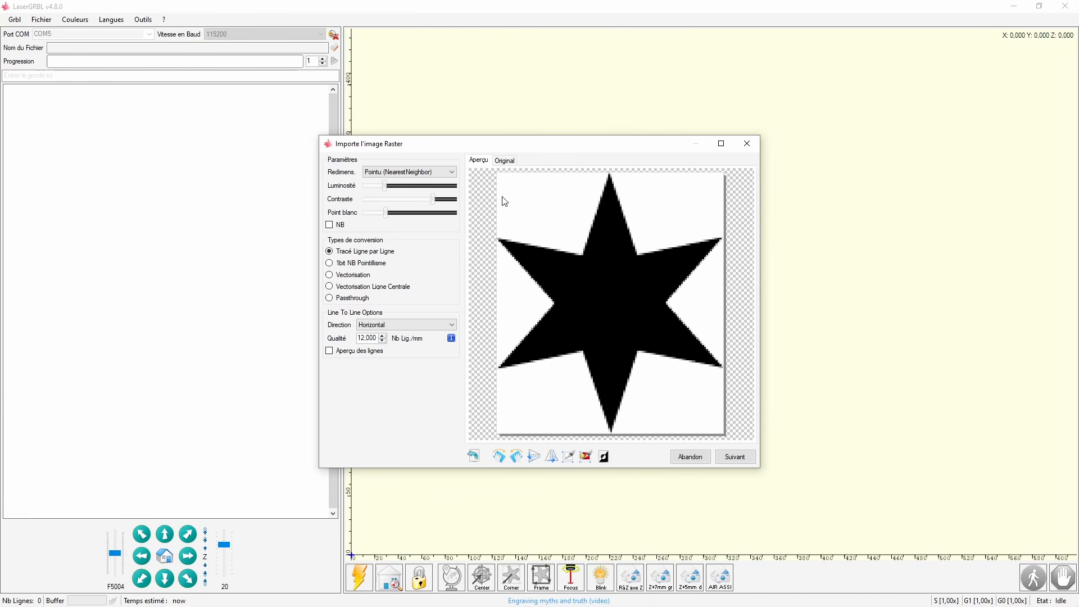
Raise the star image's brightness slightly and check the available line directions, keeping Horizontal.
mouse_move(419, 186)
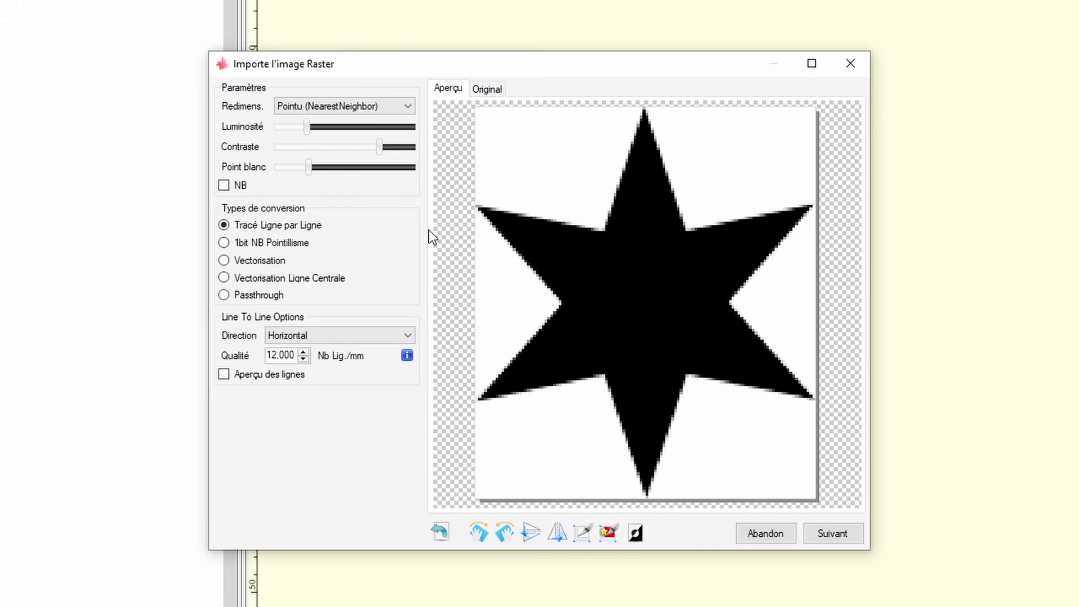
left_click(311, 128)
left_click(295, 333)
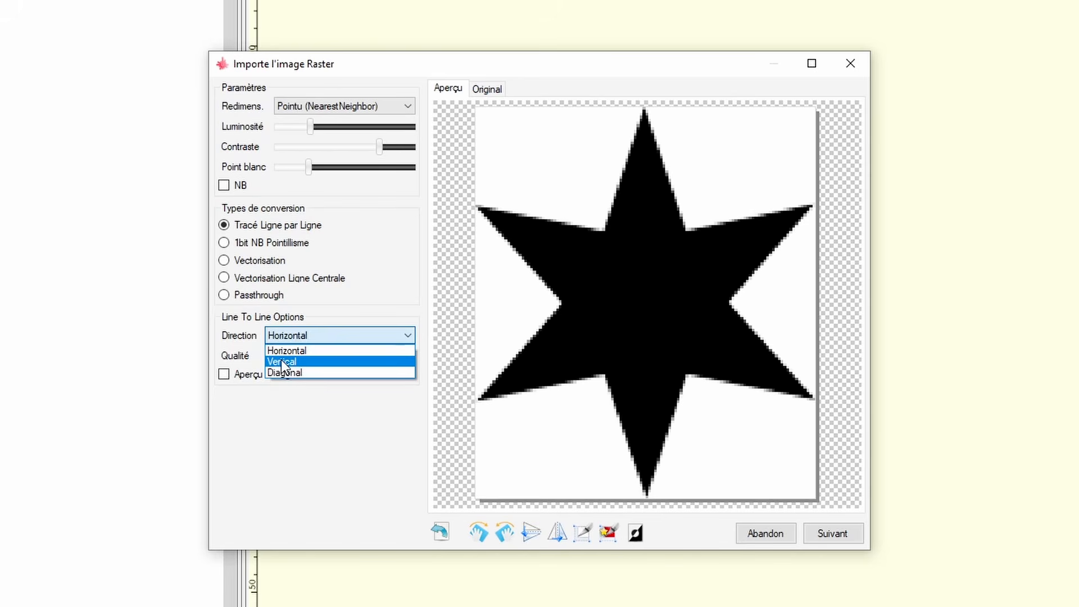
left_click(284, 338)
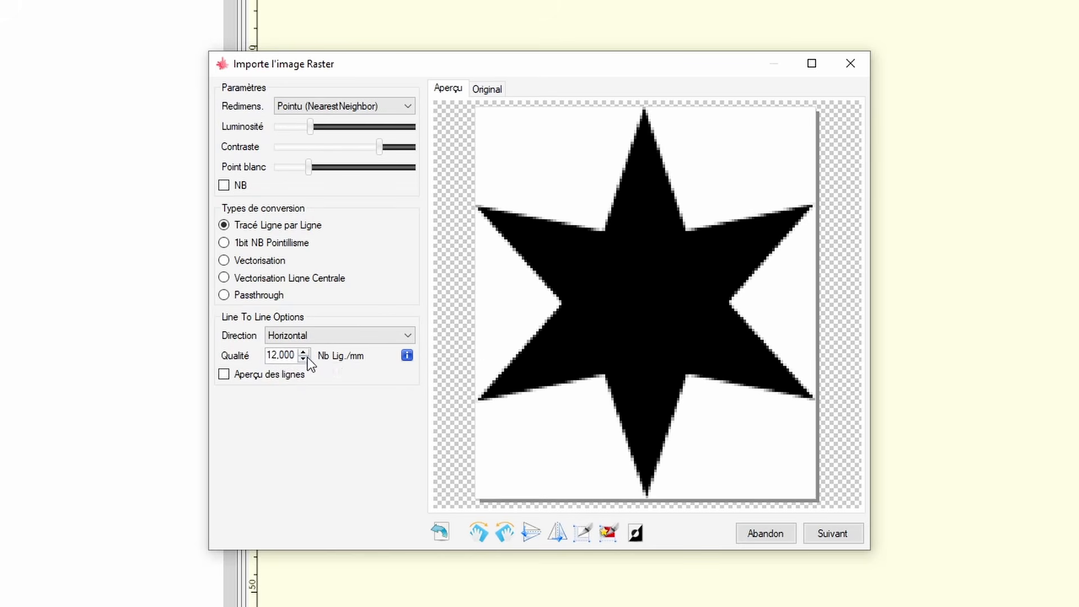
Switch the conversion to 1bit NB Pointillisme, keeping Atkinson and Horizontal after checking their alternatives, and enable the line preview.
left_click(224, 243)
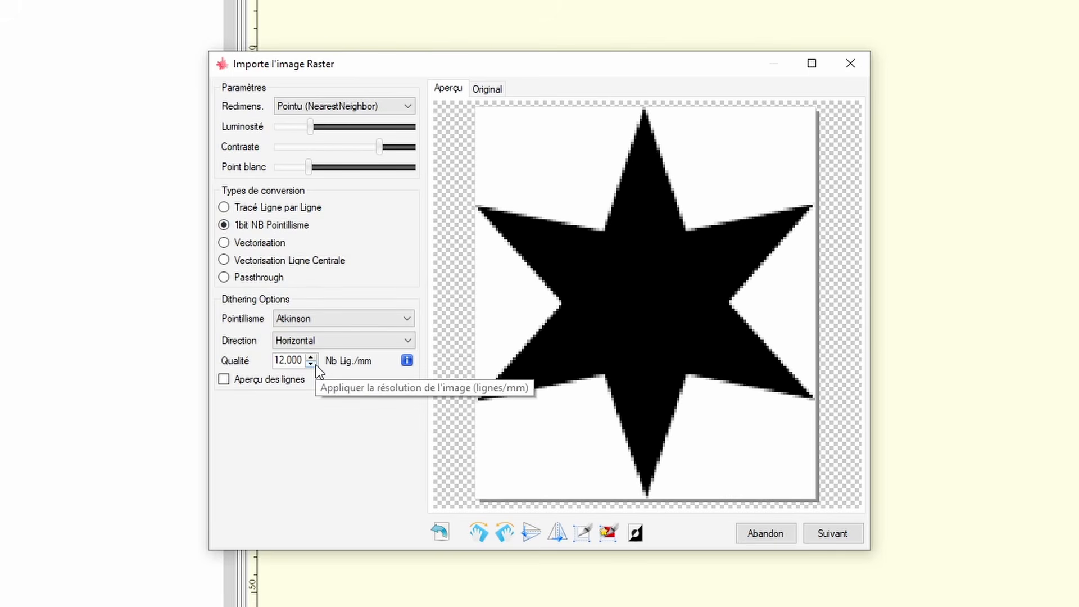
left_click(284, 342)
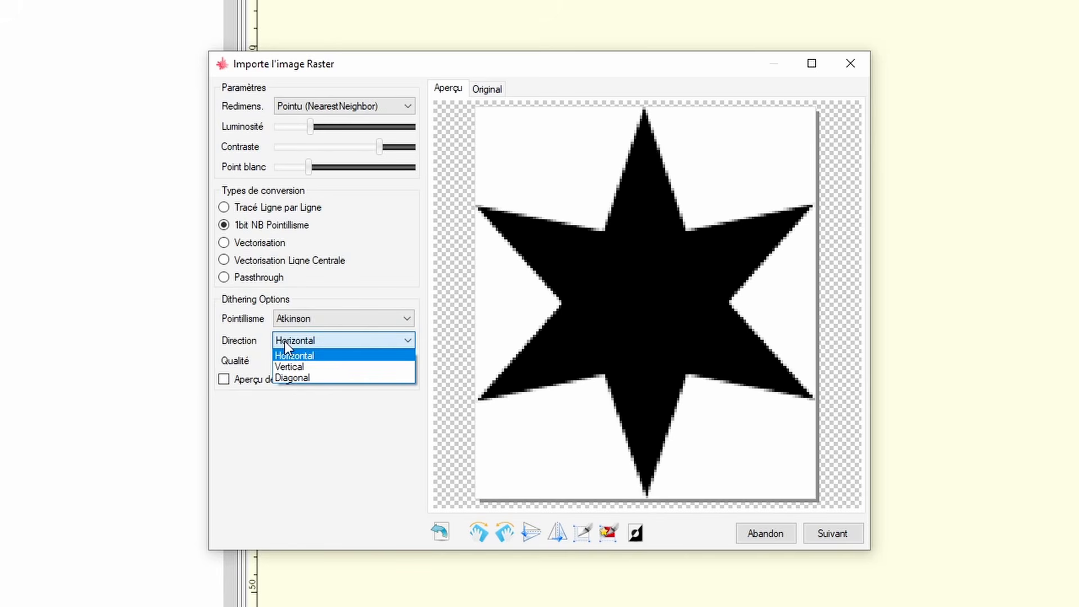
left_click(284, 341)
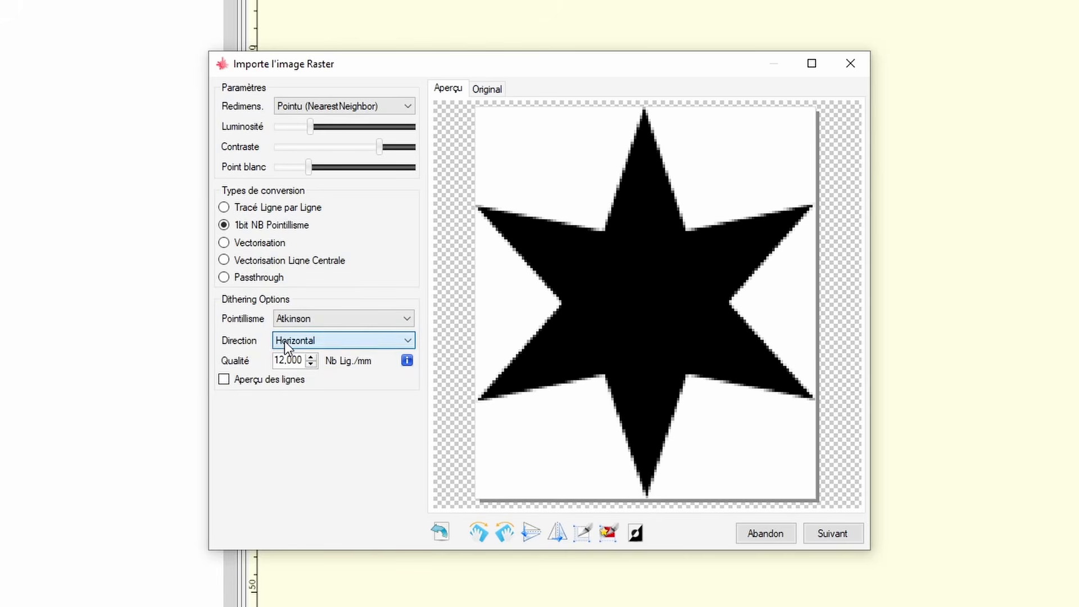
left_click(308, 320)
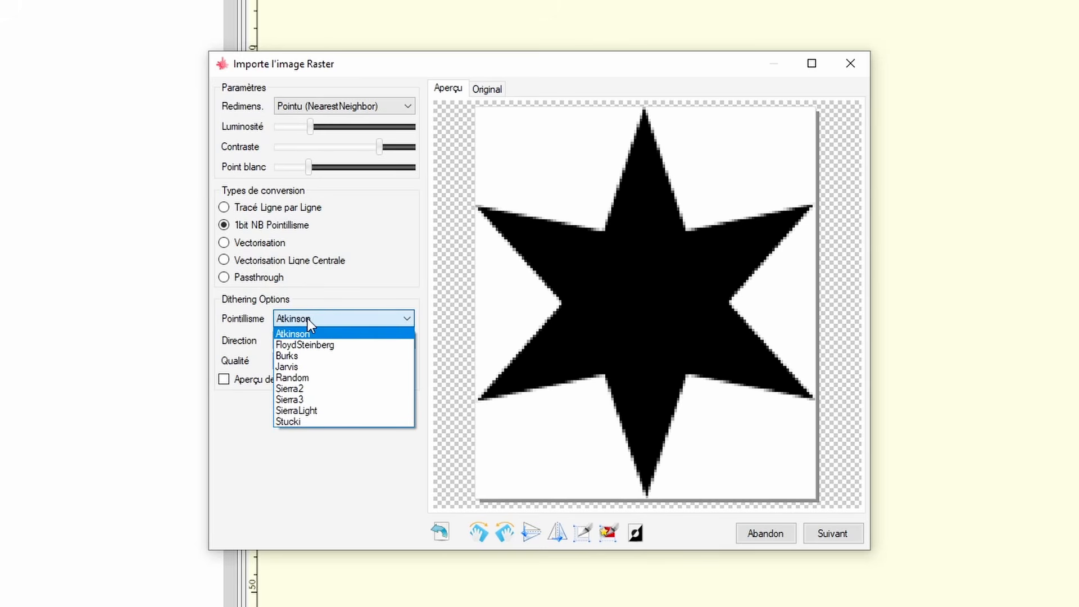
left_click(308, 319)
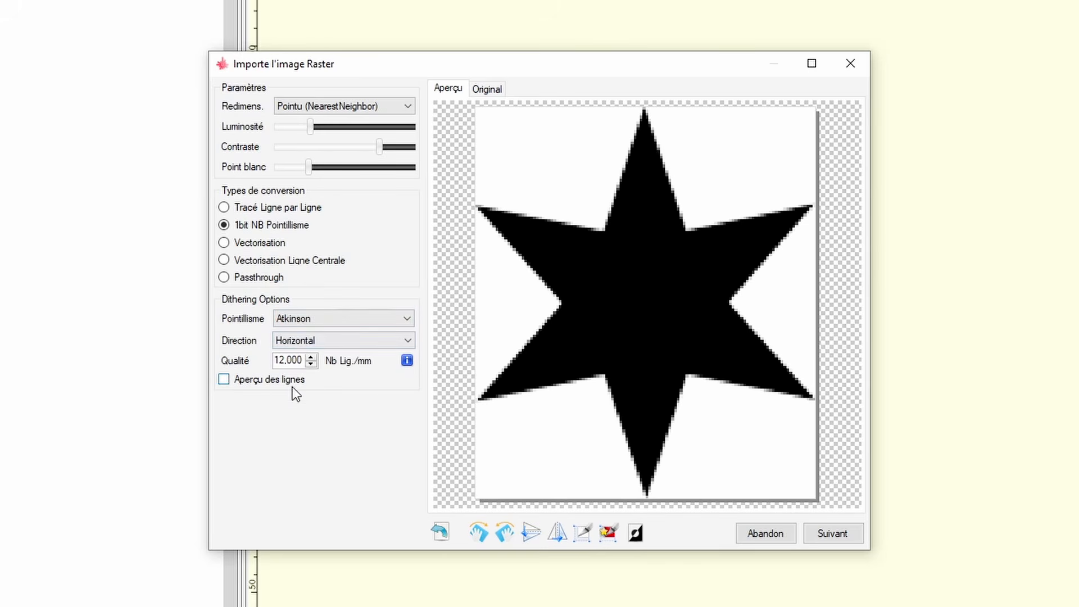
left_click(225, 381)
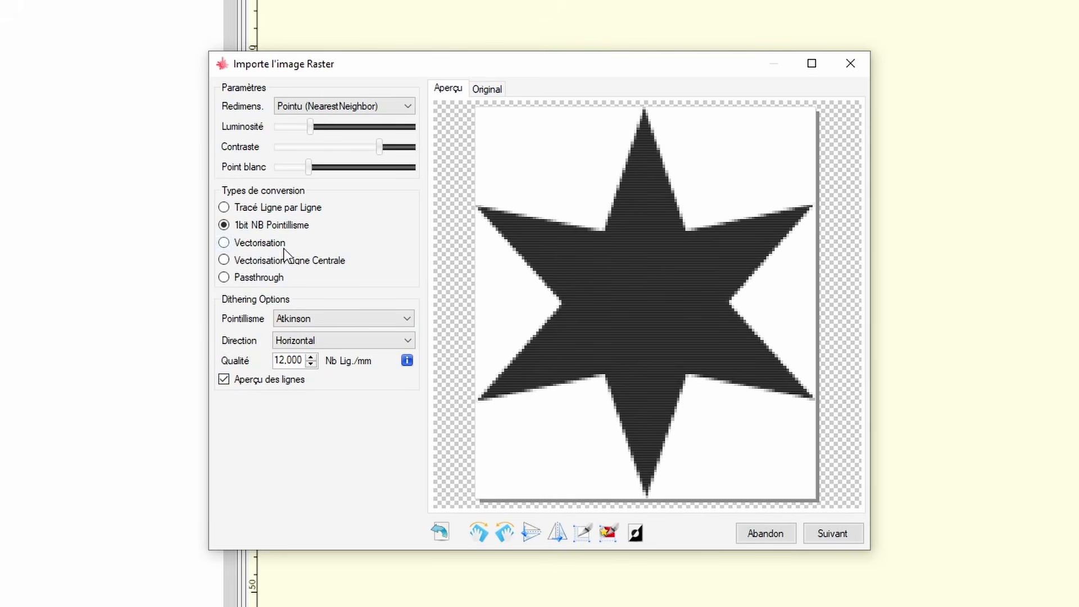
Preview the star with the Vectorisation, Vectorisation Ligne Centrale and Passthrough conversion types in turn.
left_click(224, 245)
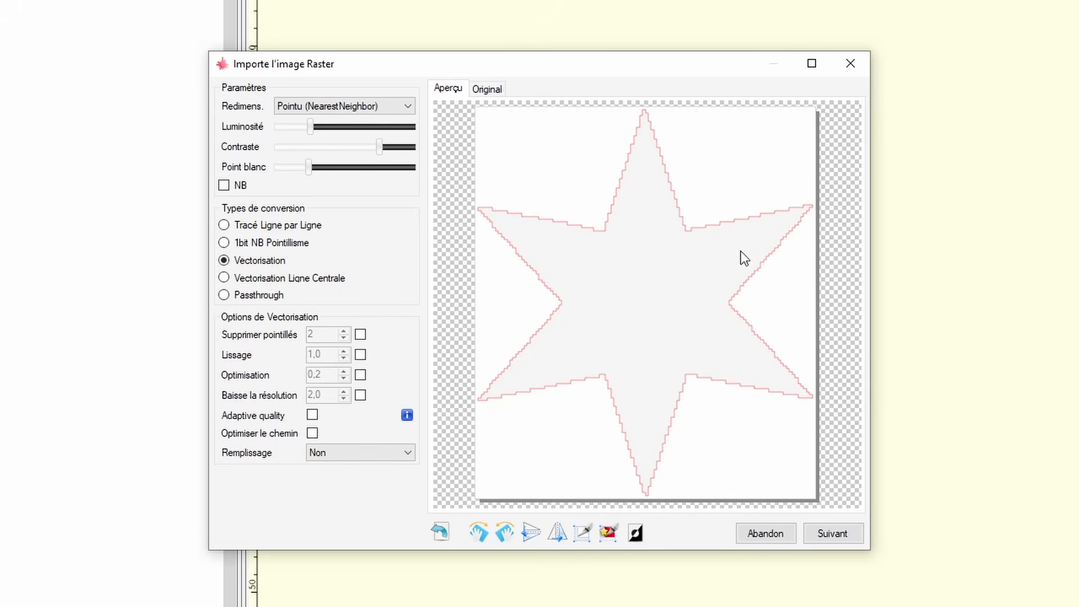
left_click(234, 282)
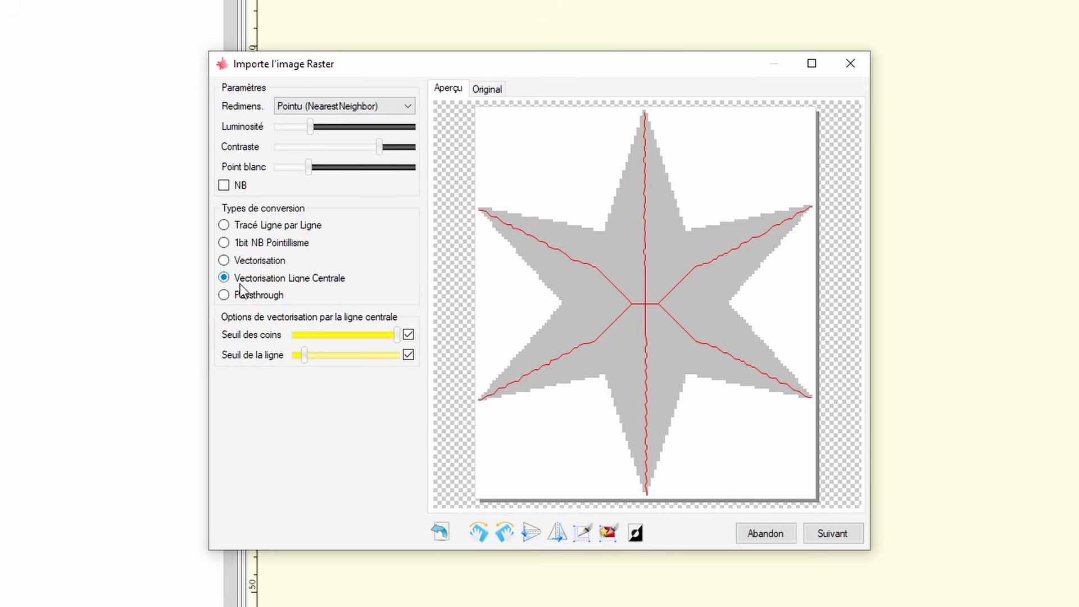
left_click(224, 295)
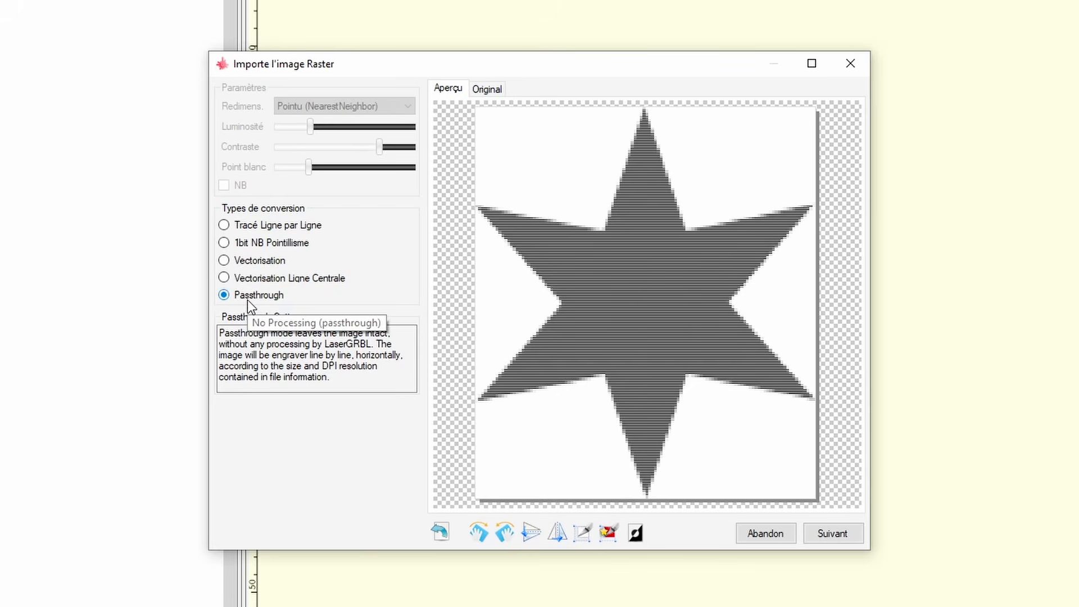
Compare the Tracé Ligne par Ligne, 1bit NB Pointillisme and Passthrough conversions, and settle on Tracé Ligne par Ligne.
left_click(224, 225)
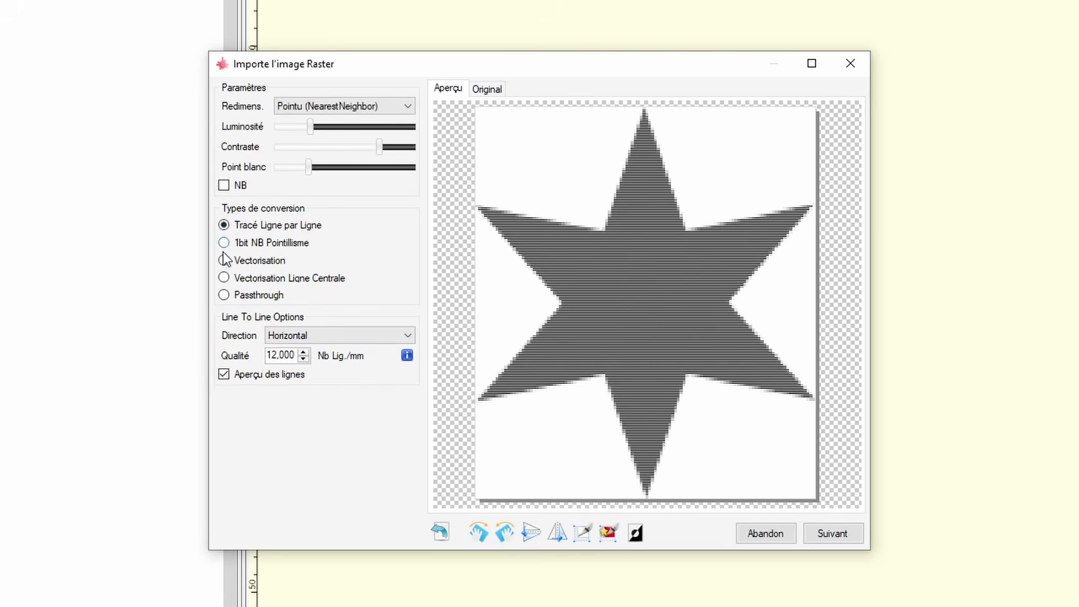
left_click(225, 243)
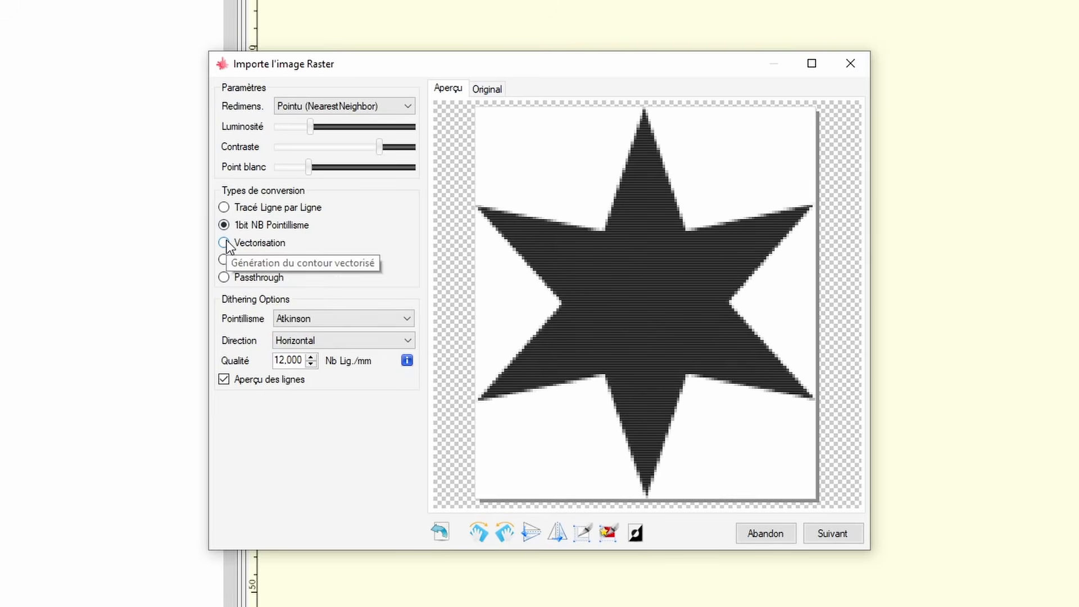
left_click(225, 278)
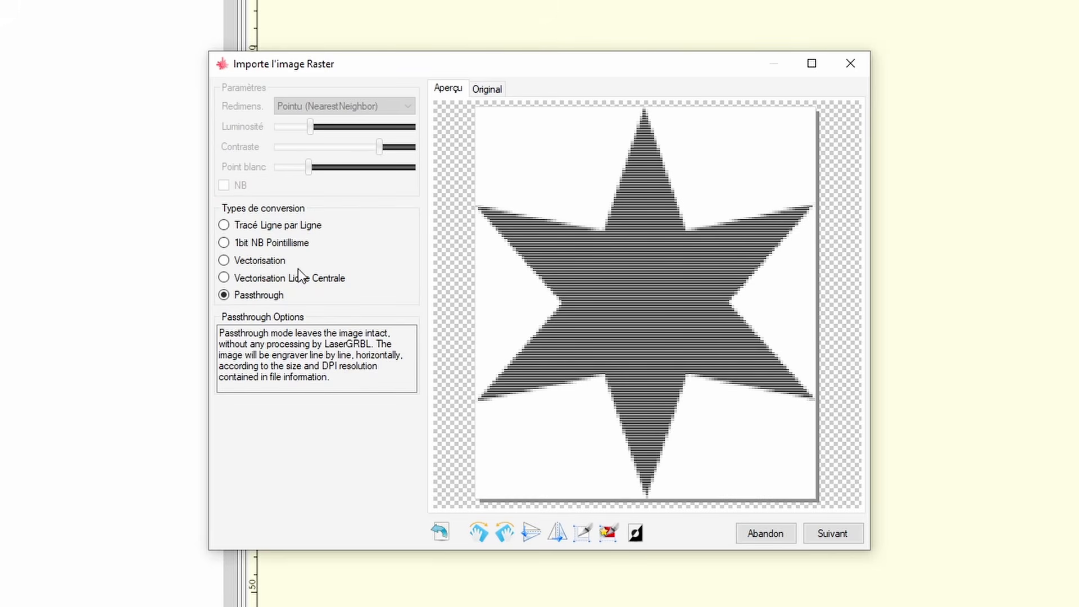
left_click(261, 231)
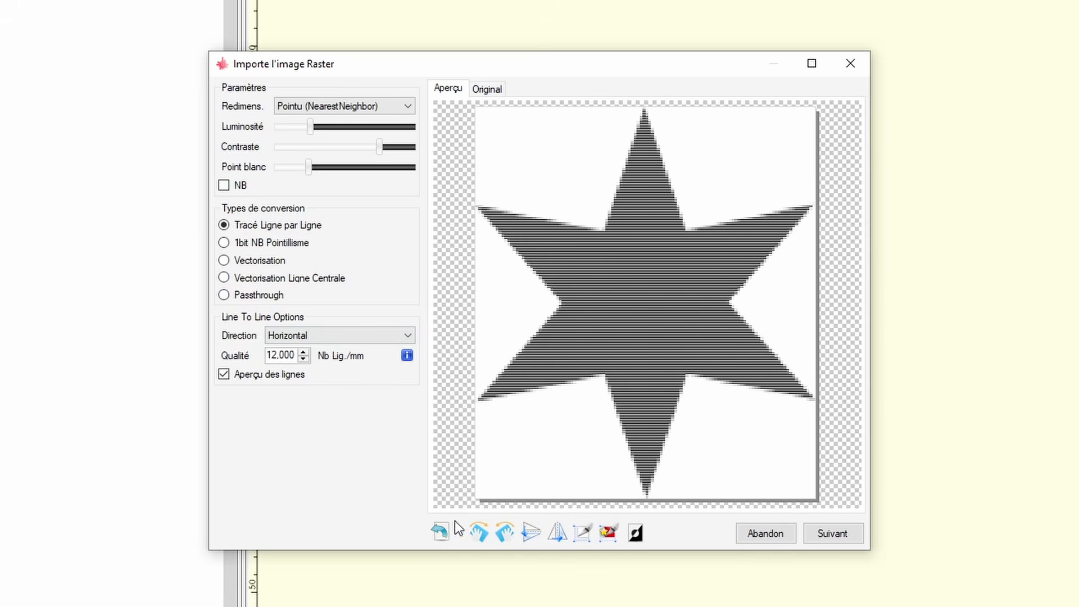
Try the rotate, flip, mirror and invert operations on the star image, and abandon the import.
left_click(508, 534)
left_click(508, 533)
left_click(534, 534)
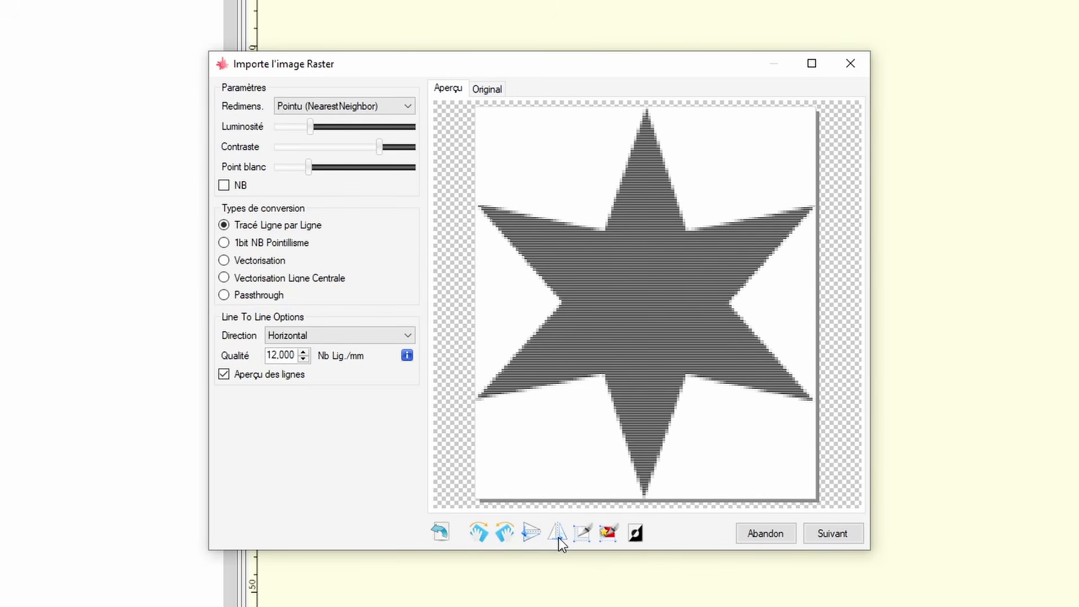
left_click(559, 538)
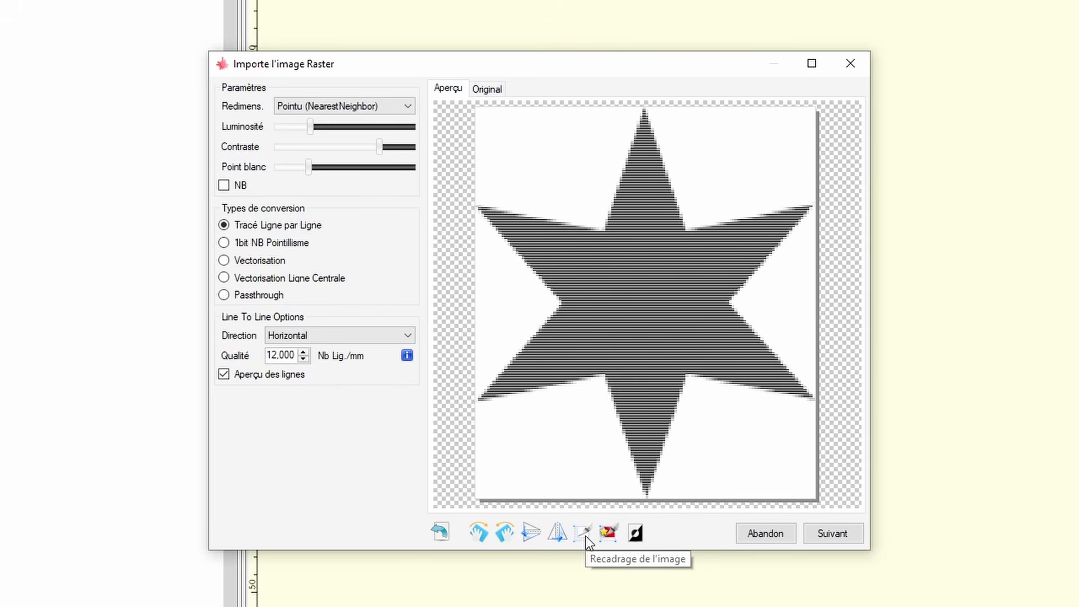
left_click(639, 531)
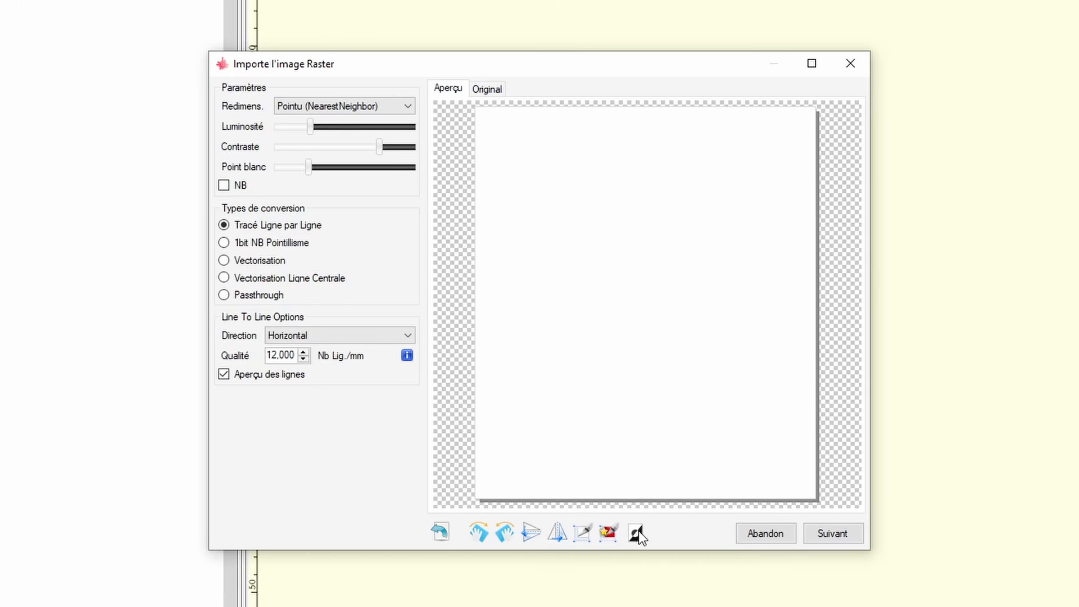
left_click(638, 531)
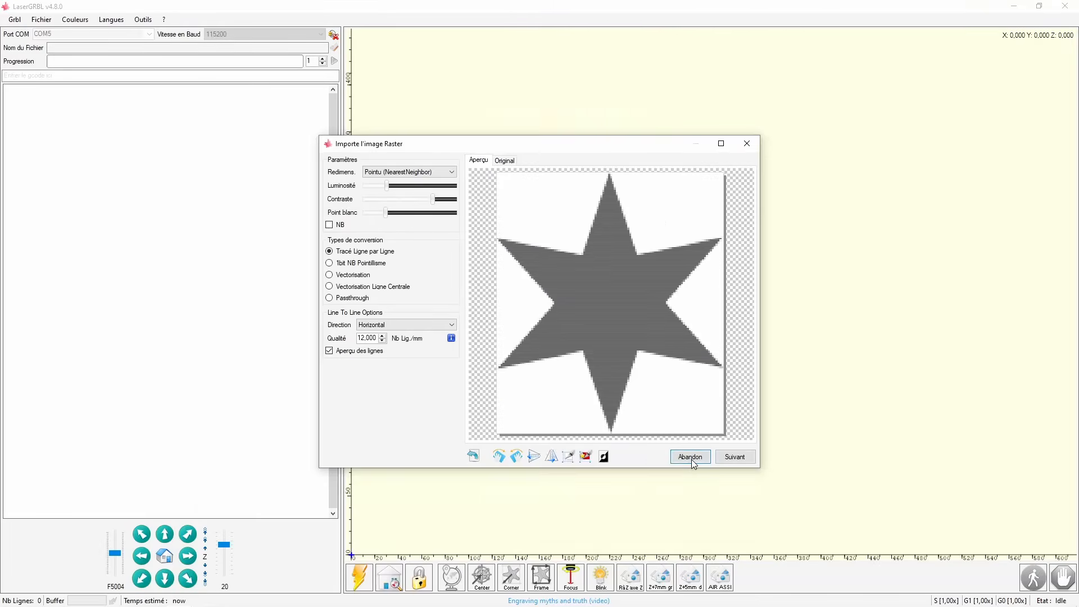
left_click(760, 533)
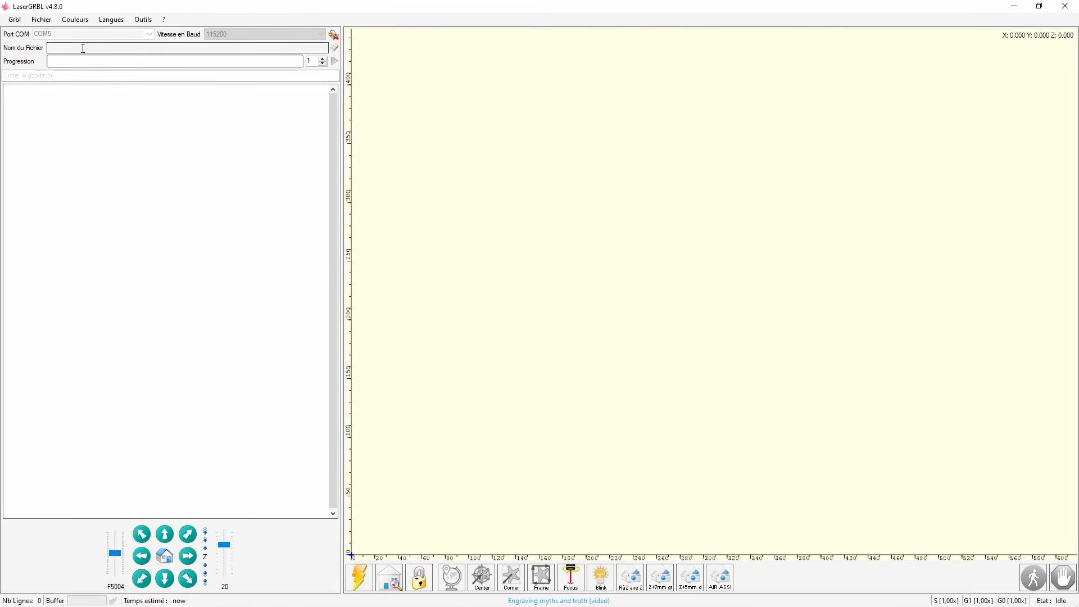
Open the "trait 45" vector file, try the M4 - Dynamic Power laser mode, and abandon the import.
left_click(43, 22)
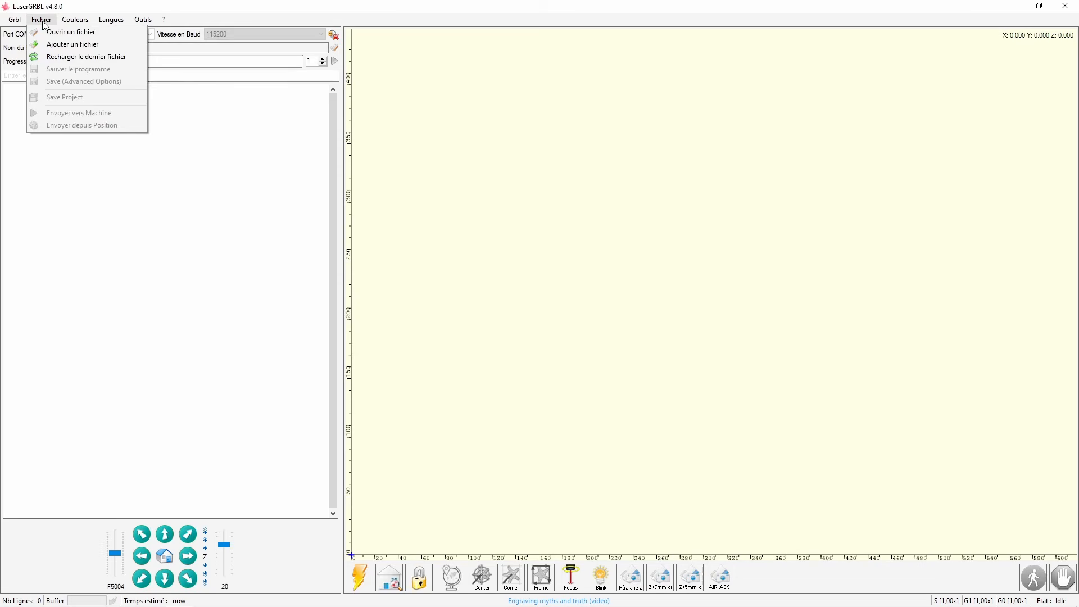
left_click(52, 32)
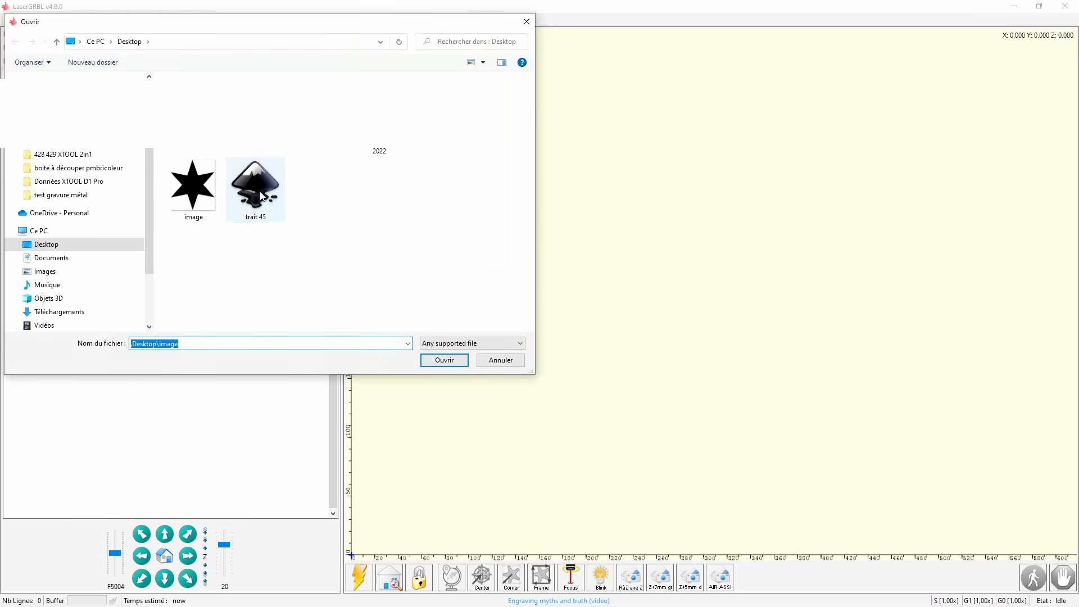
double_click(261, 195)
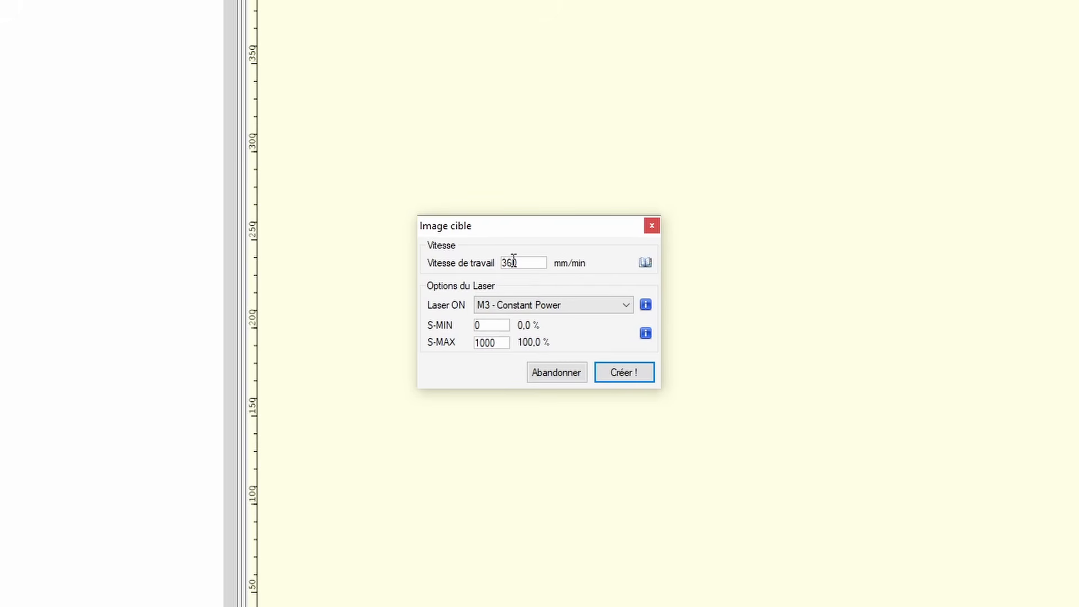
left_click(504, 306)
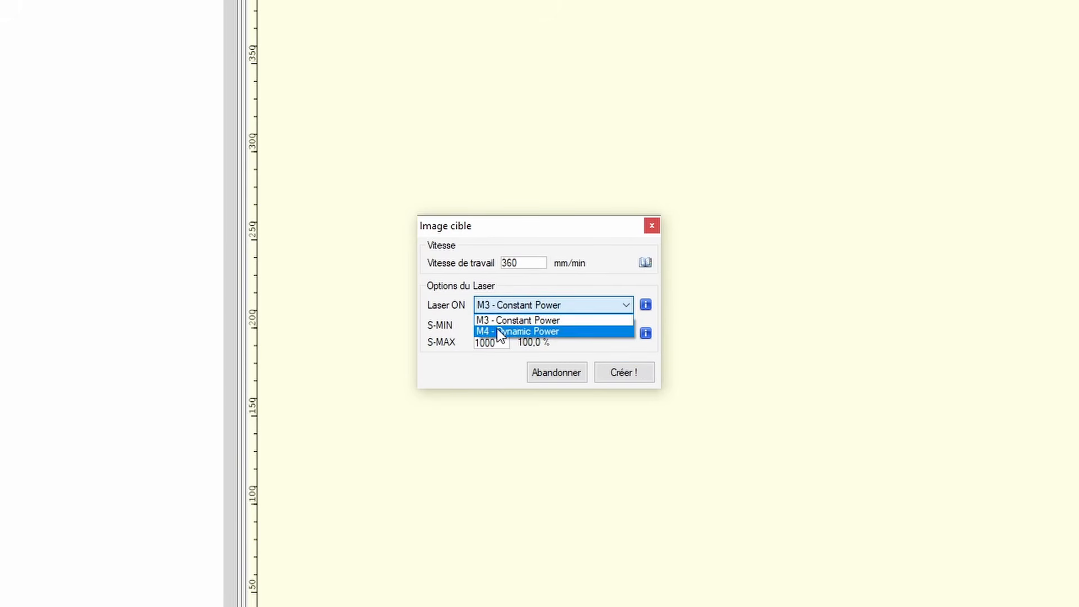
left_click(497, 332)
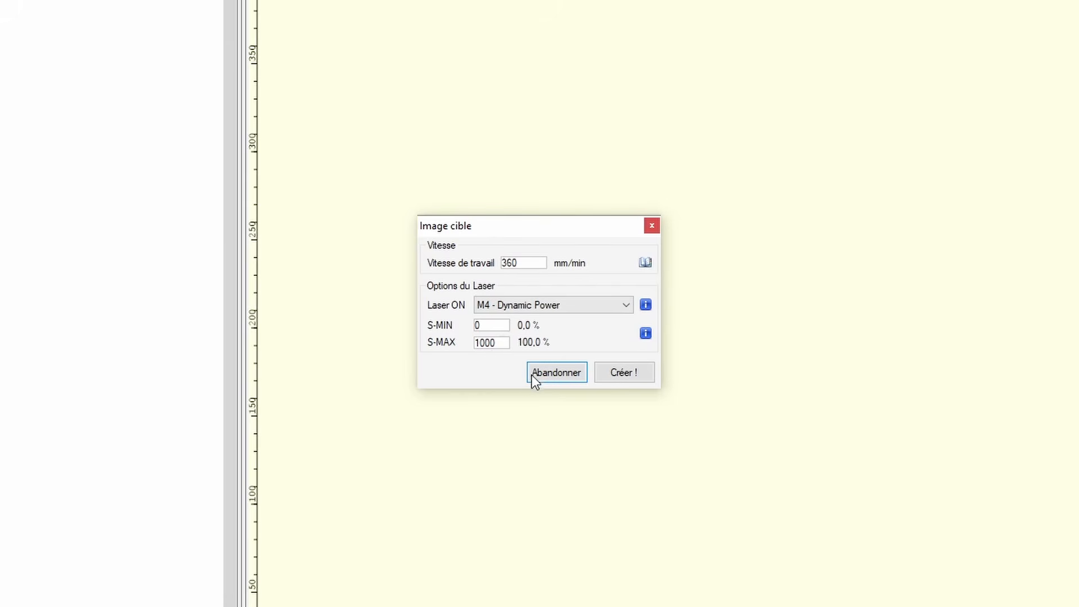
left_click(558, 373)
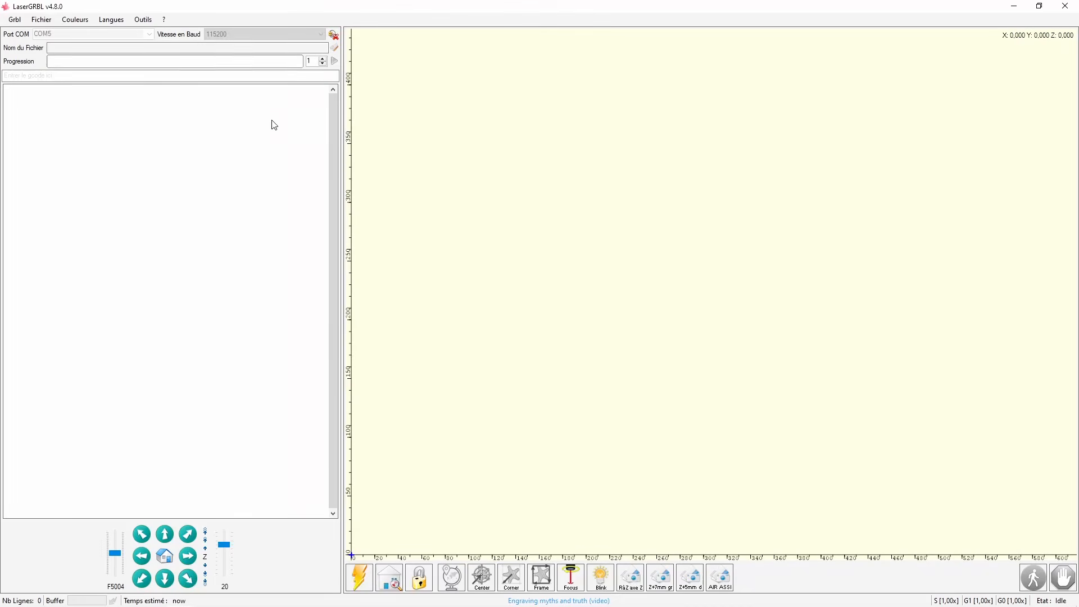
Reopen the star image with Tracé Ligne par Ligne conversion and set its laser mode to M4 - Dynamic Power.
left_click(54, 19)
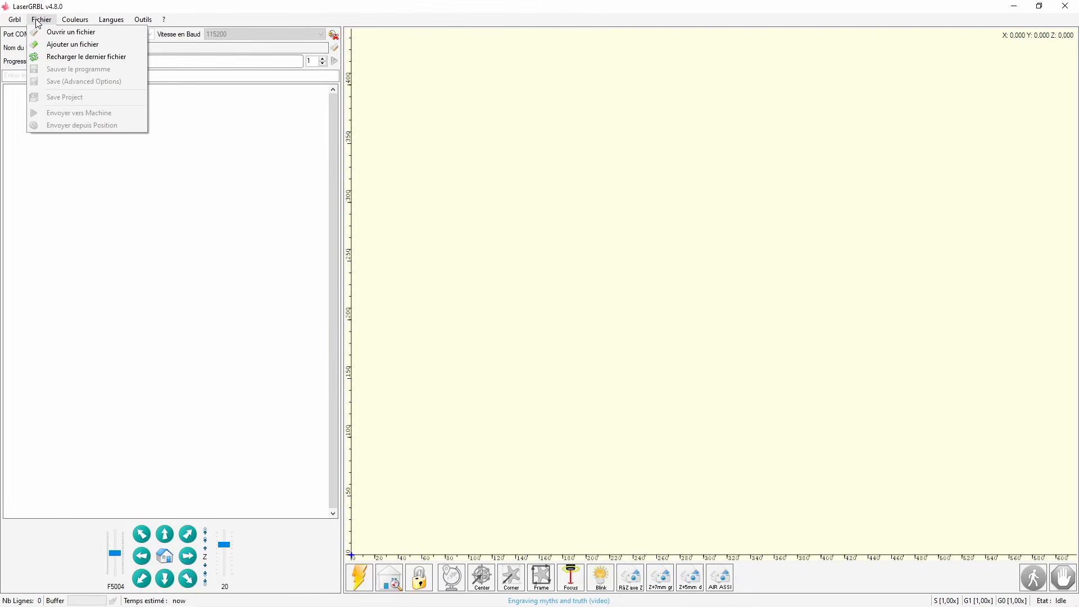
left_click(58, 35)
double_click(190, 185)
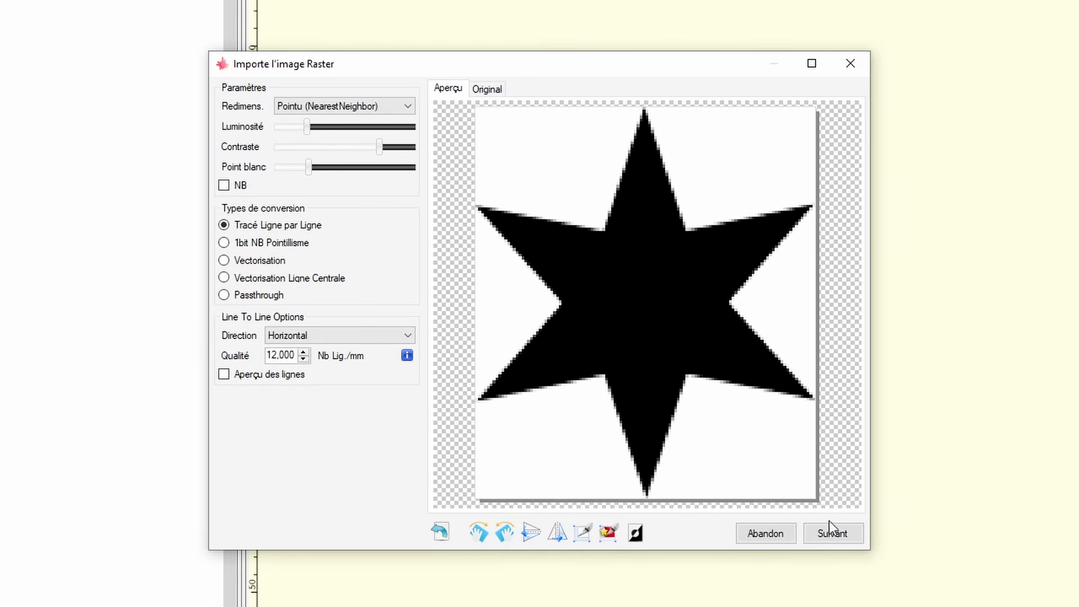
left_click(836, 532)
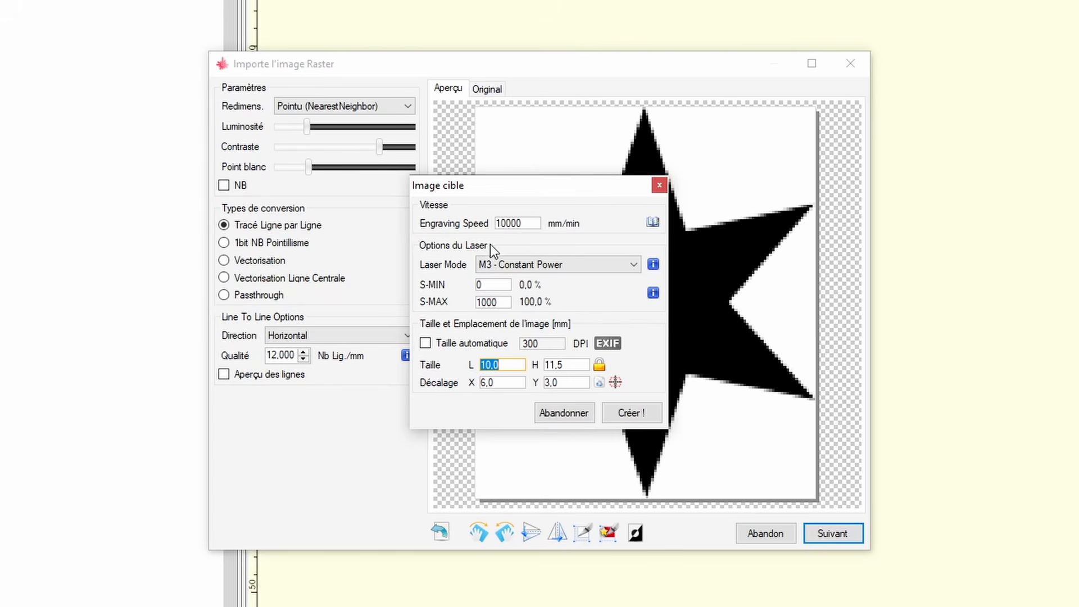
left_click(511, 262)
left_click(498, 291)
left_click_drag(609, 188, 470, 351)
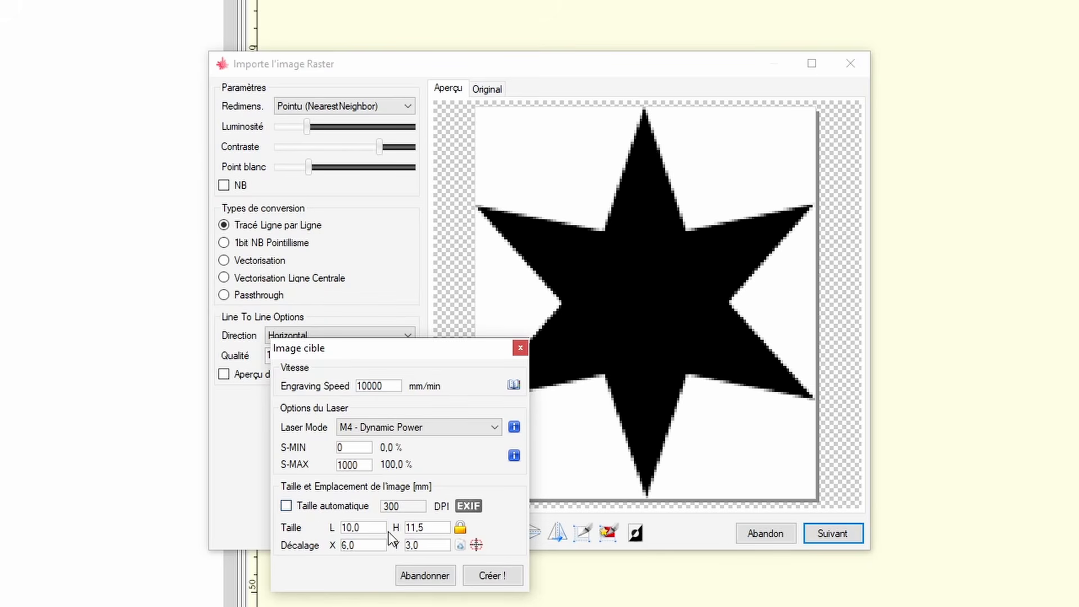
Try releasing the proportion lock and entering an image size of 50 mm.
left_click(460, 527)
key("BackSpace")
key("BackSpace")
key("BackSpace")
key("BackSpace")
type("50")
Set the star image's X and Y offsets to 0.
left_click(364, 545)
key("BackSpace")
key("BackSpace")
key("BackSpace")
type("0")
left_click(429, 546)
key("BackSpace")
key("BackSpace")
key("BackSpace")
type("0")
Check the automatic sizing option, leave it off, and create the star's engraving program.
left_click(286, 506)
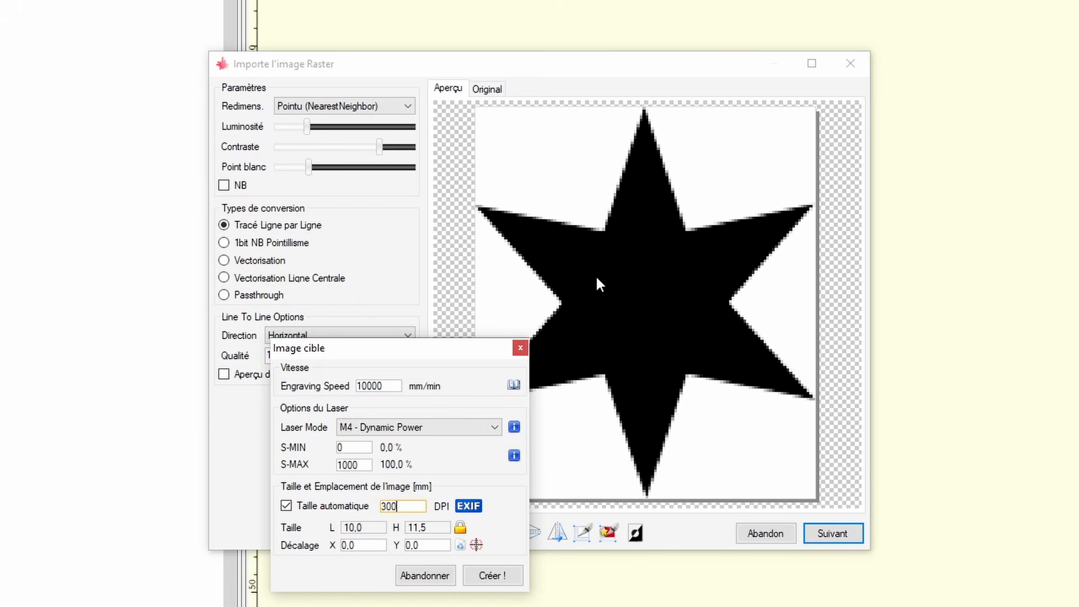
left_click(286, 506)
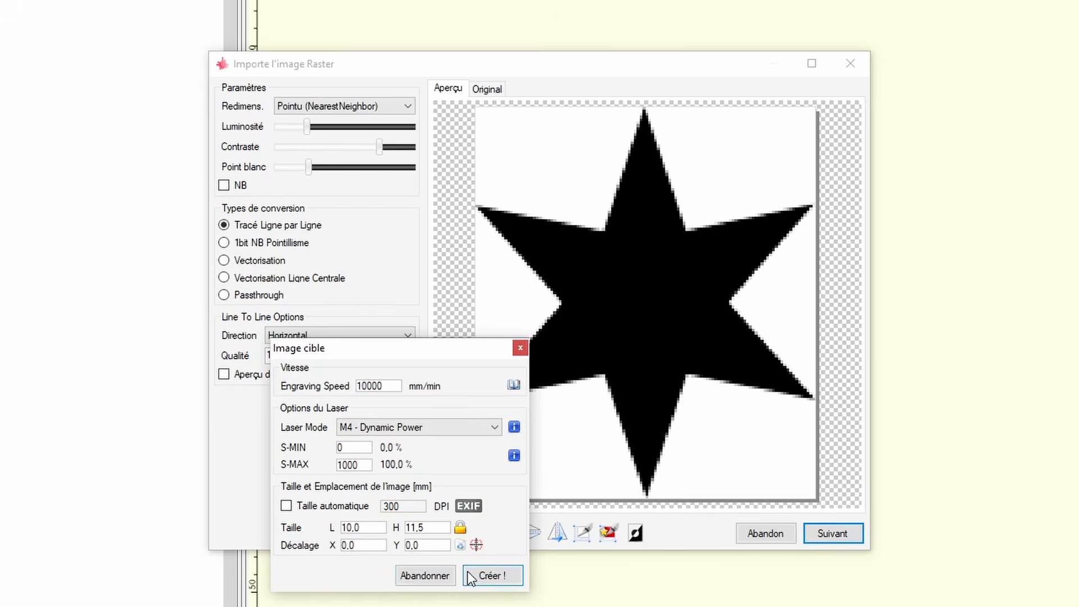
left_click(494, 577)
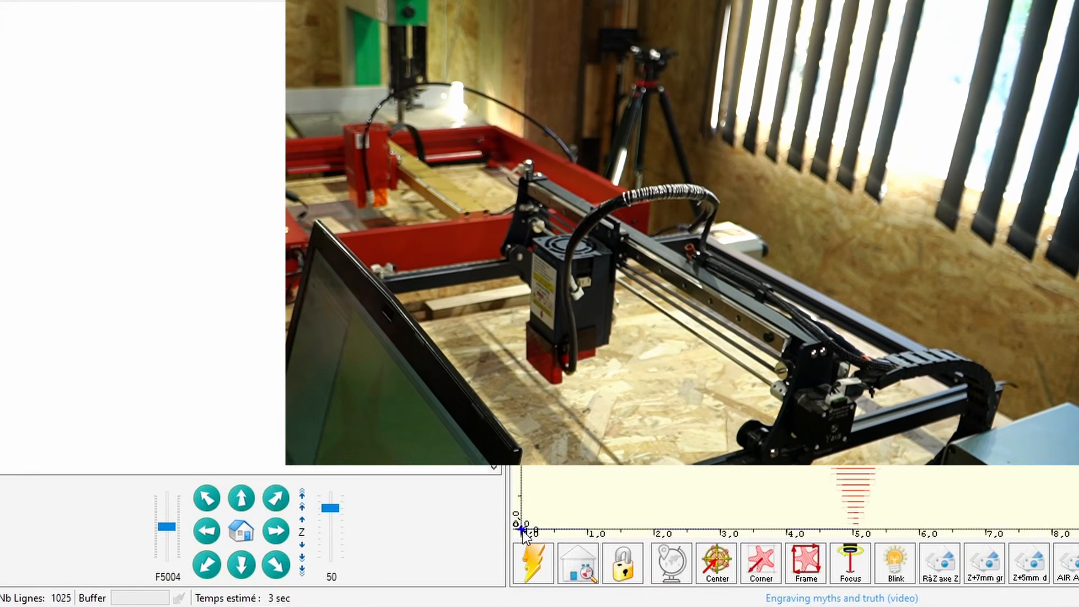
Home the machine and set a new work zero 200 mm away from home in both X and Y.
left_click(582, 569)
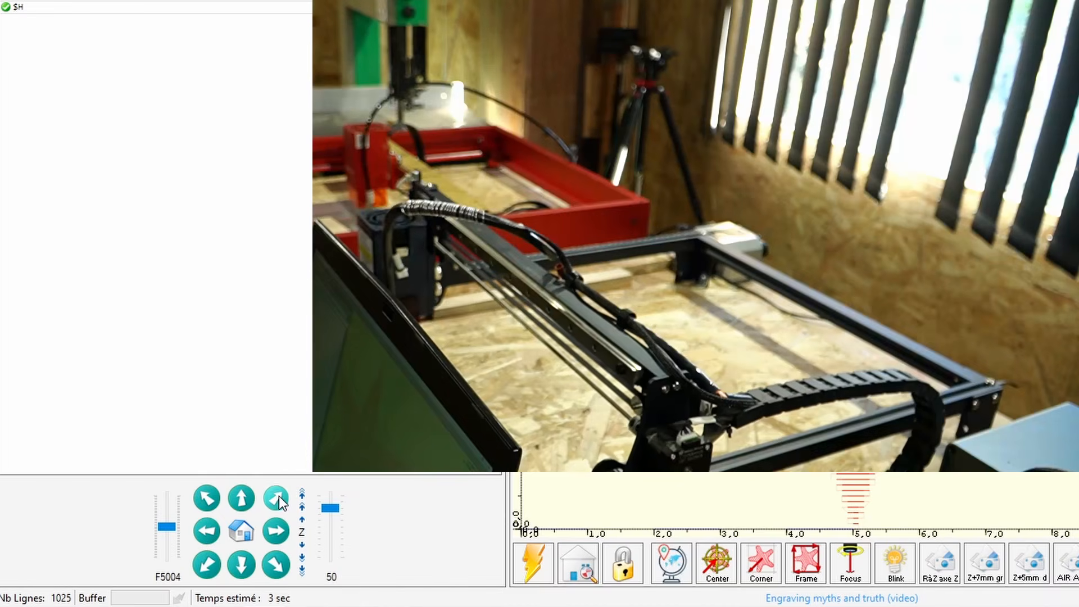
left_click(279, 497)
left_click(279, 497)
left_click(279, 497)
left_click(279, 496)
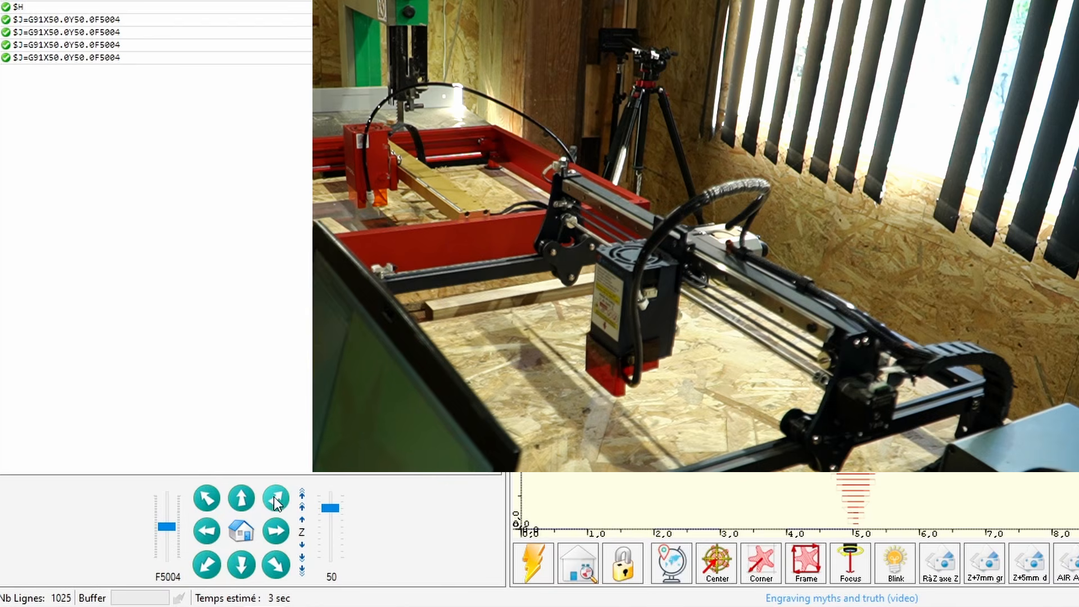
mouse_move(345, 514)
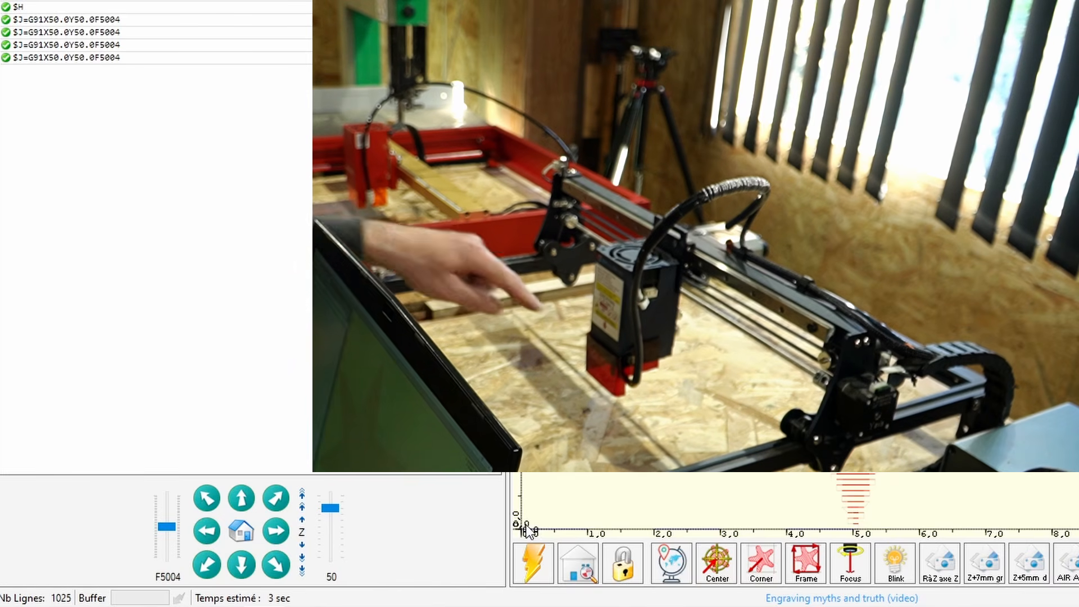
left_click(669, 560)
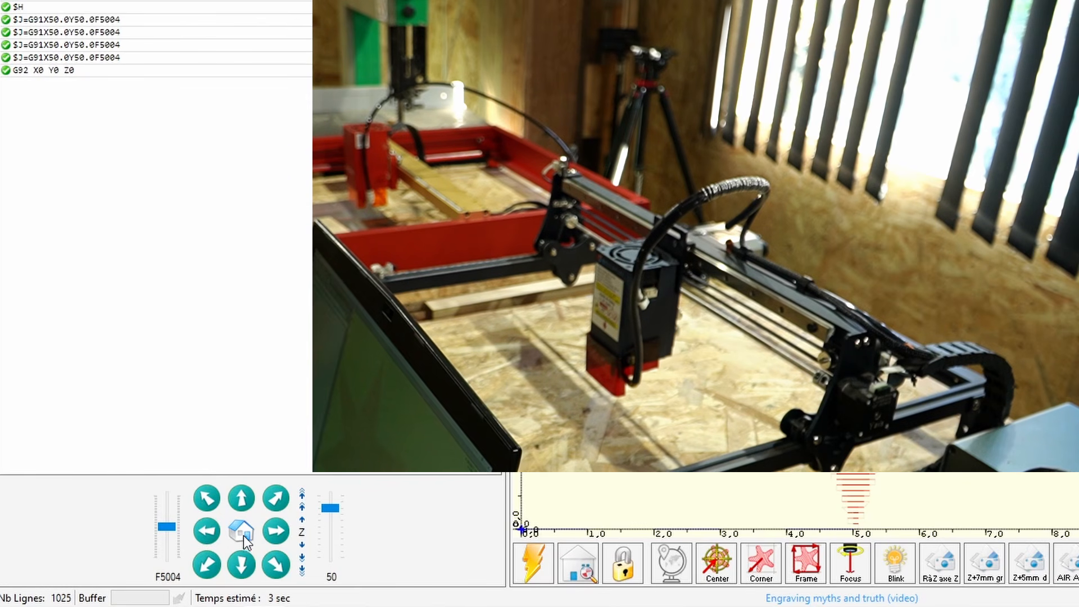
Jog the head 100 mm in X and Y, test moving to the design's center and corner, and trace its frame.
left_click(276, 497)
left_click(276, 498)
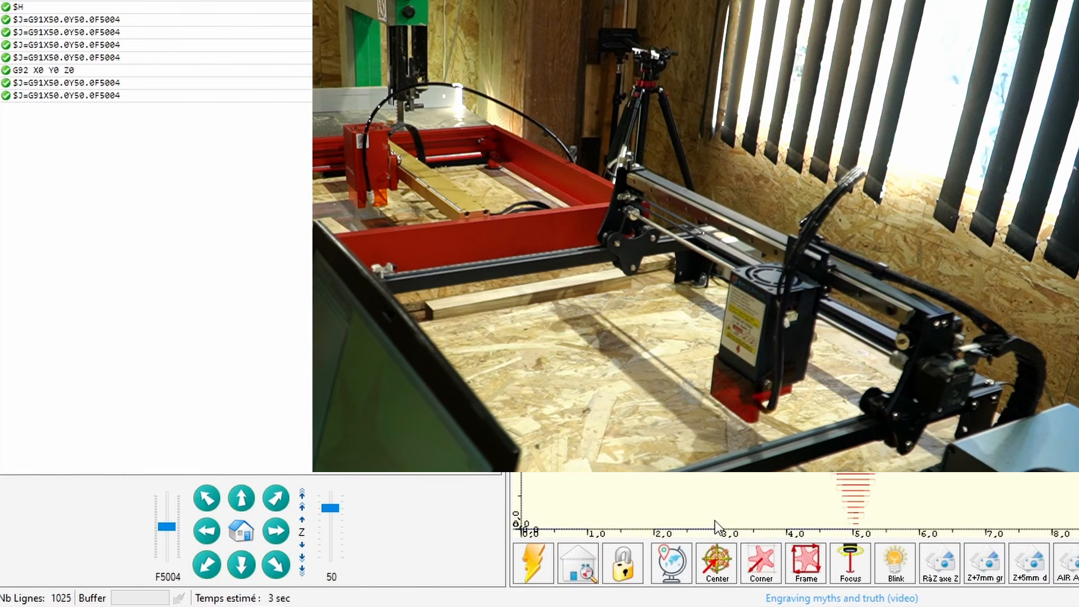
left_click(715, 568)
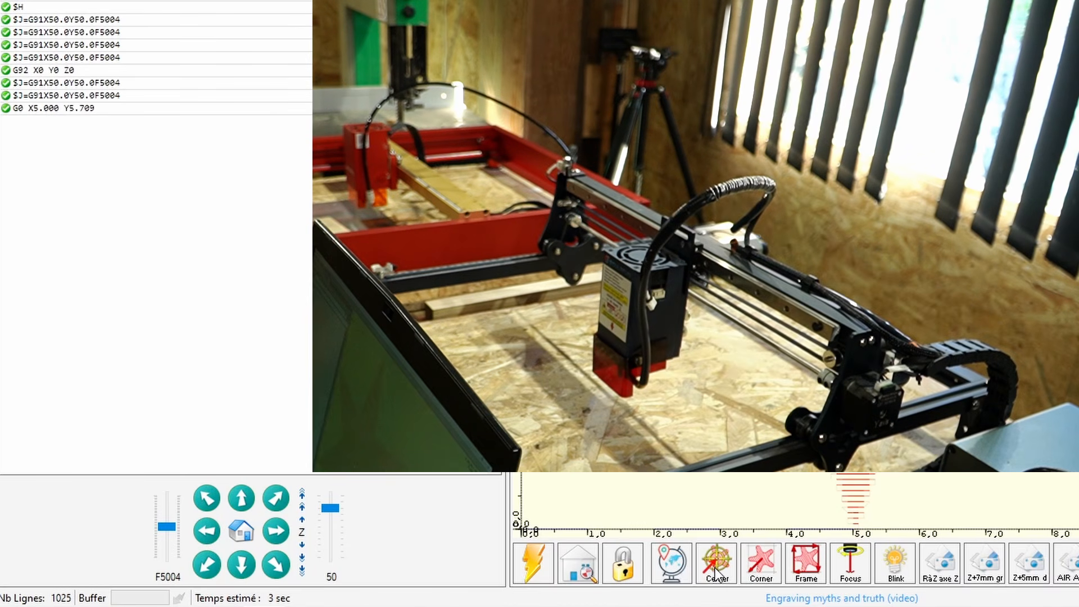
left_click(760, 573)
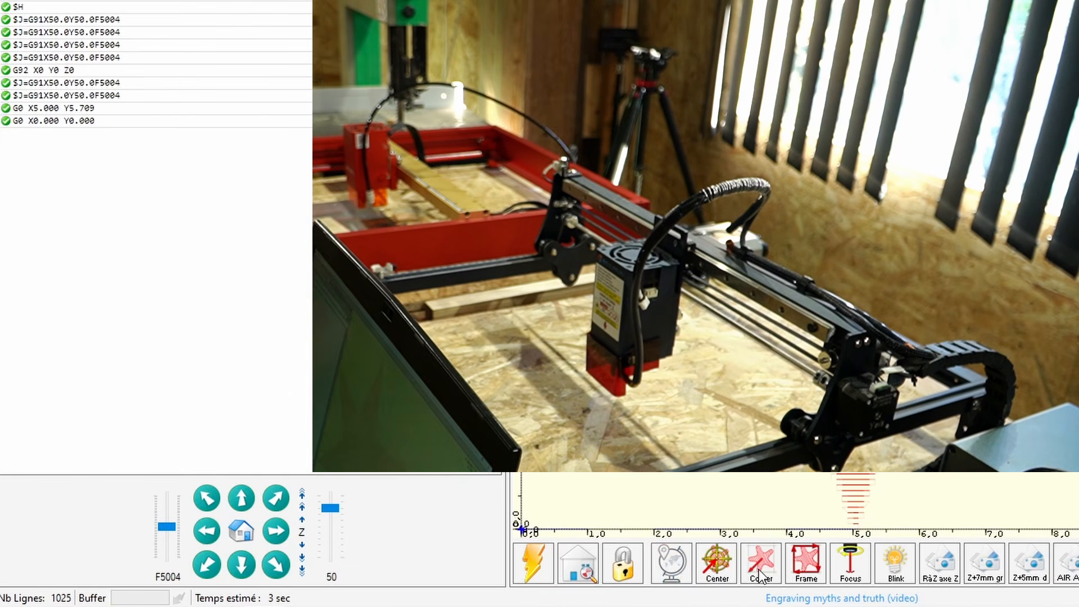
left_click(806, 568)
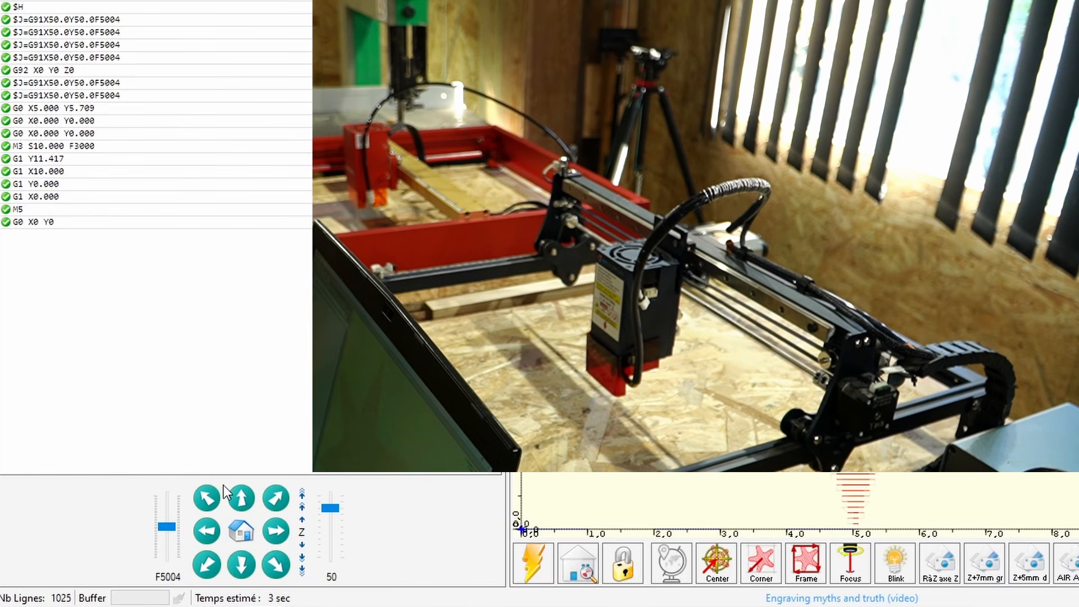
Test returning the head to work zero from 100 mm away in X and Y, and switch the focus beam on and off.
left_click(244, 532)
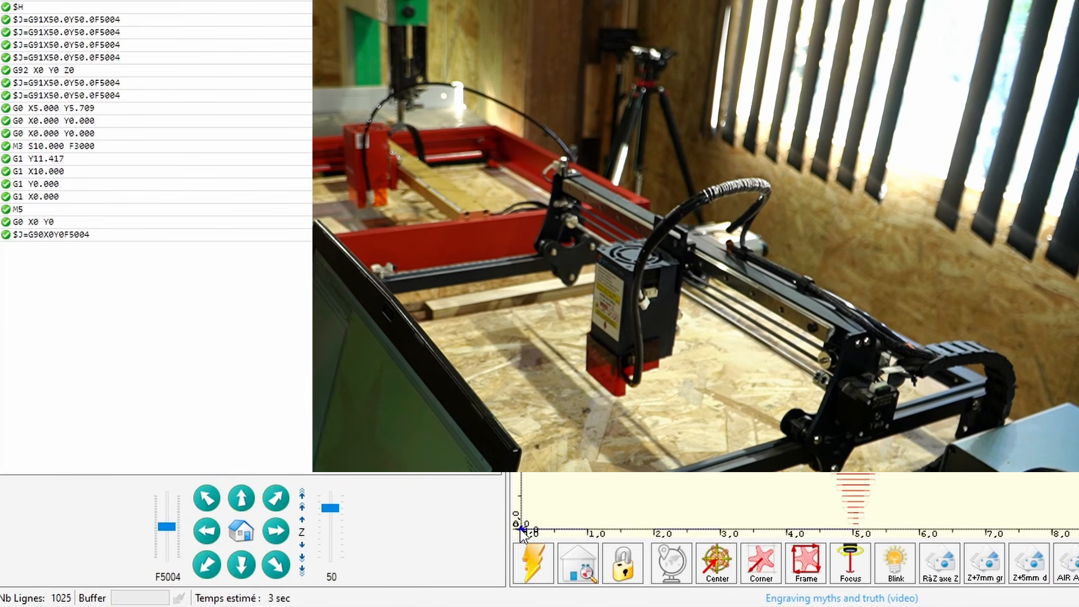
double_click(285, 496)
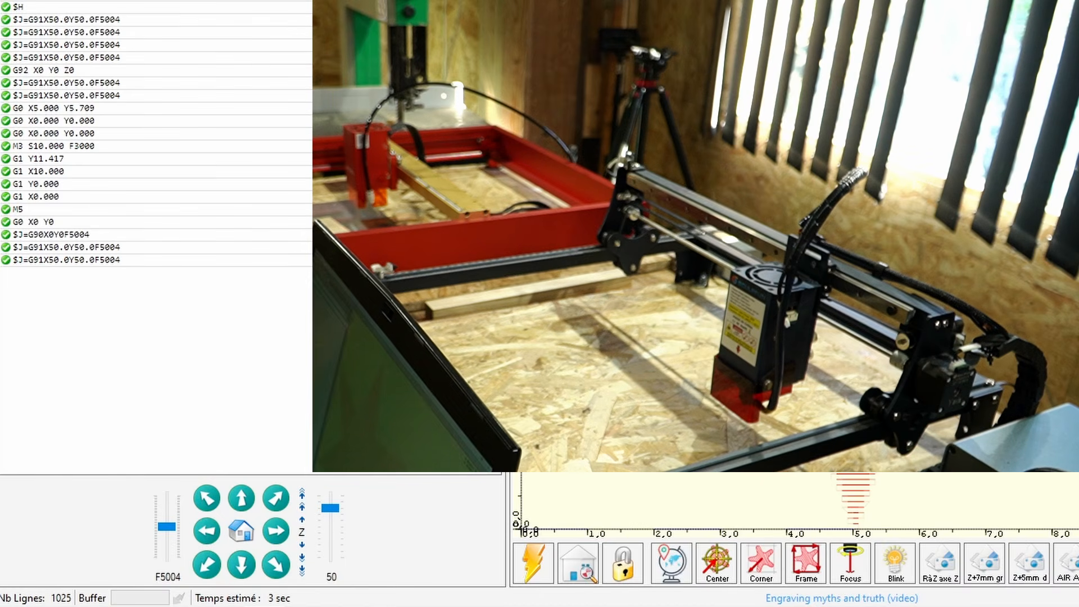
left_click(251, 528)
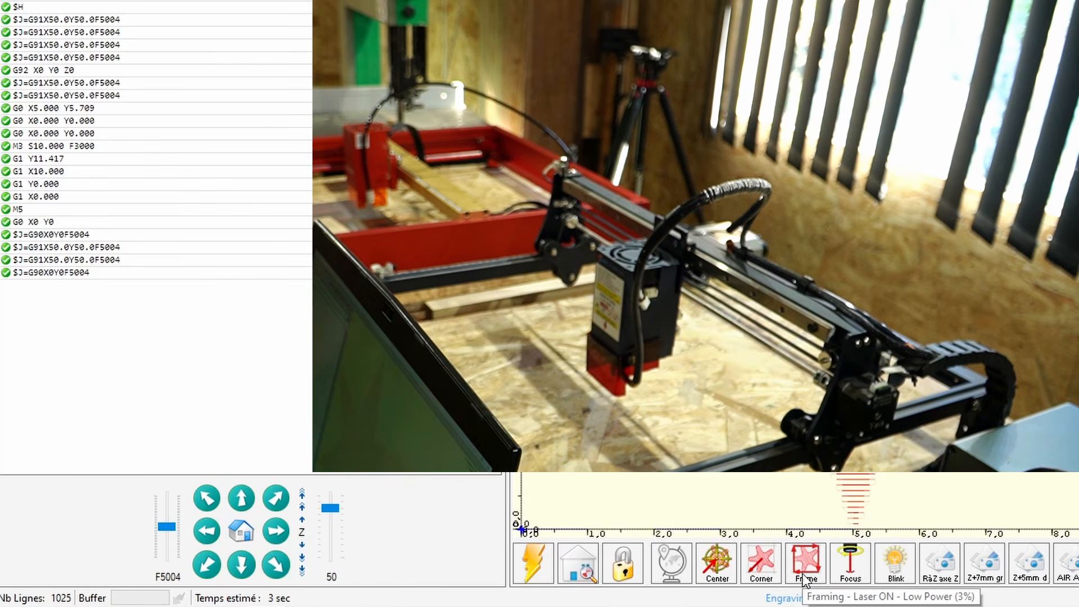
left_click(857, 562)
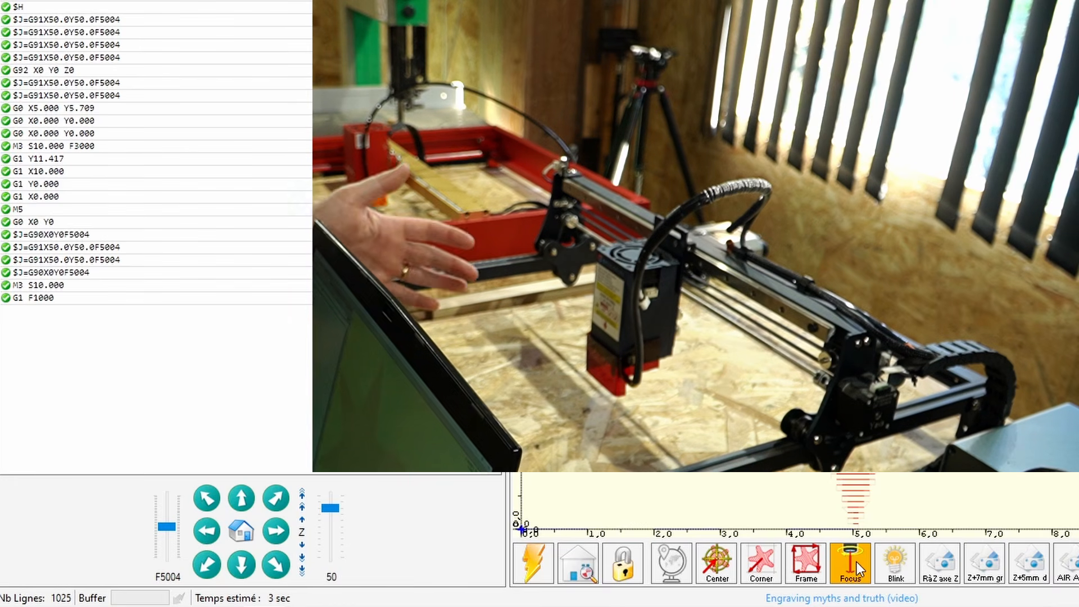
left_click(857, 562)
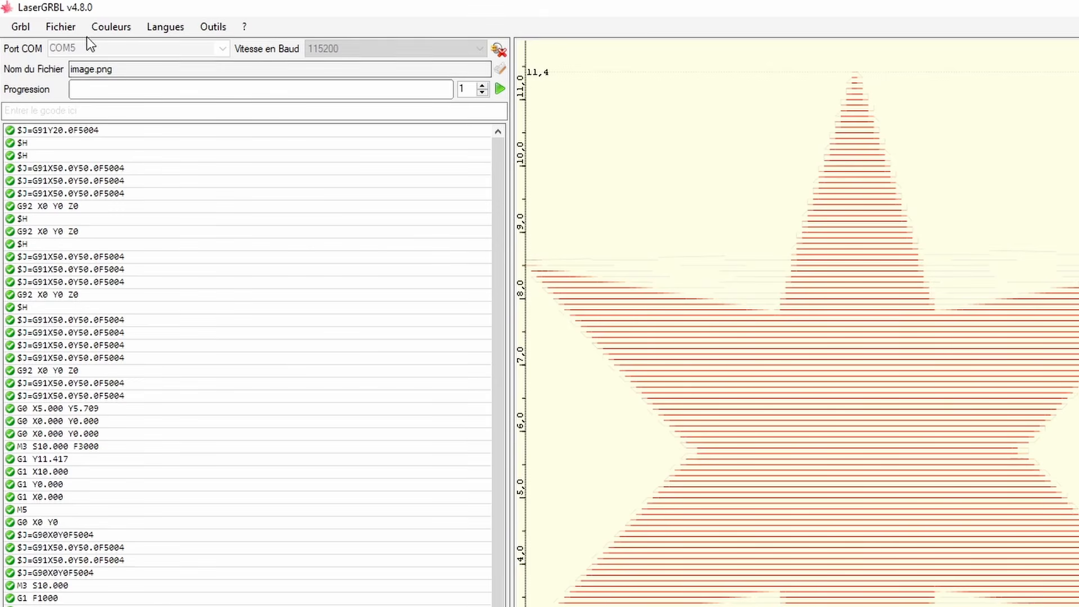
Open the cercle.svg vector file, set the laser to M3 - Constant Power, and create its program.
left_click(53, 29)
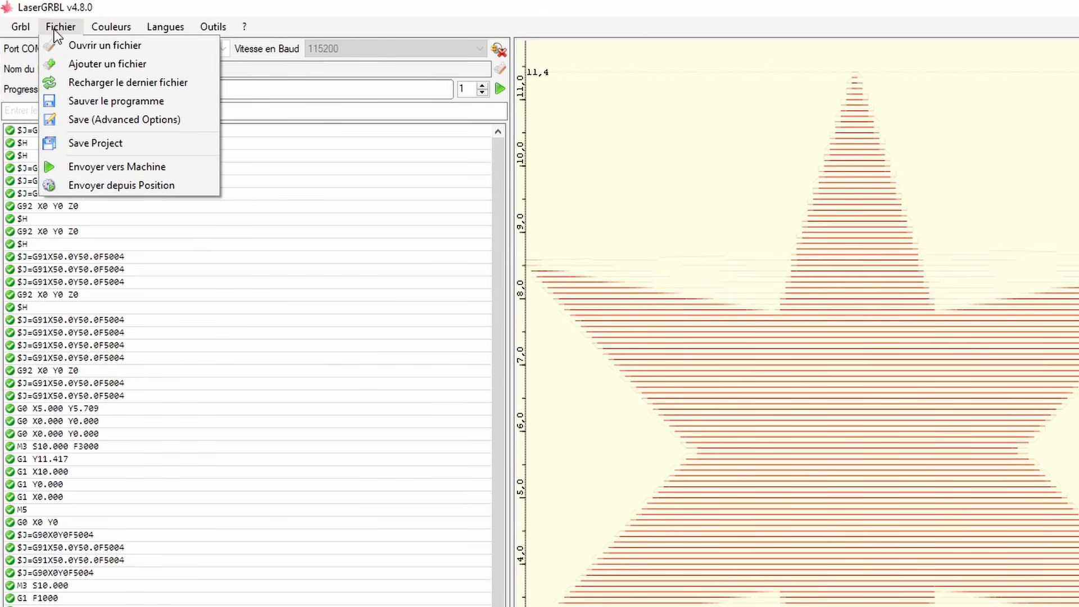
left_click(86, 44)
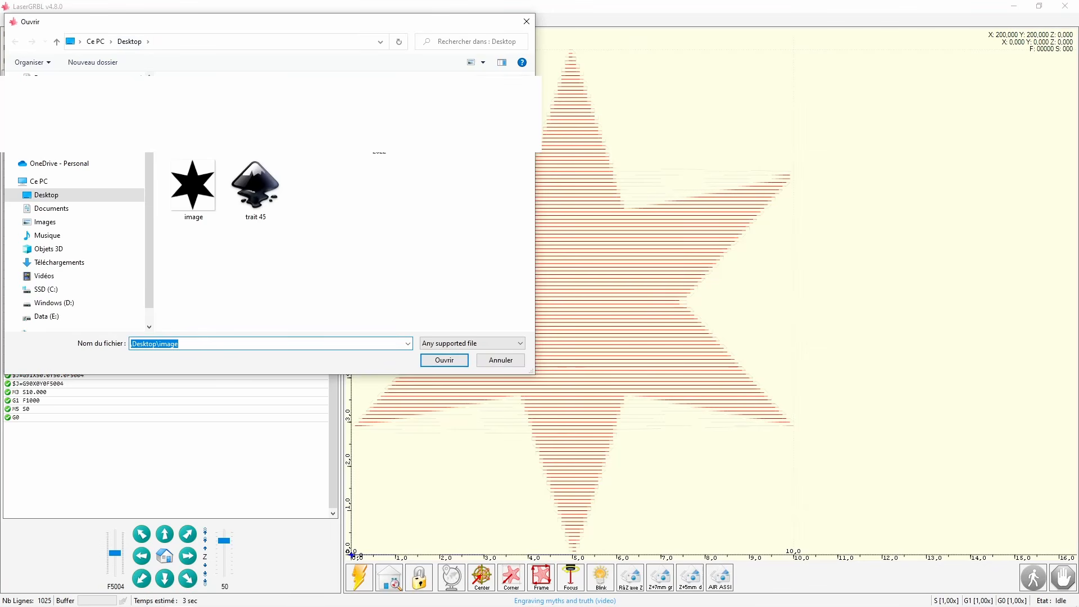
key("Return")
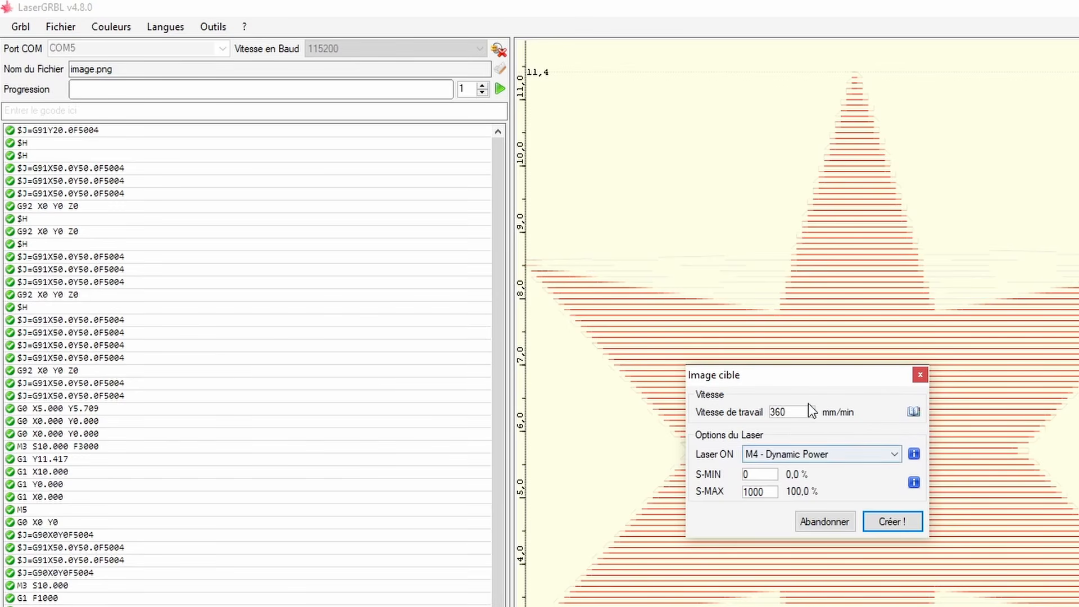
left_click(780, 454)
left_click(767, 469)
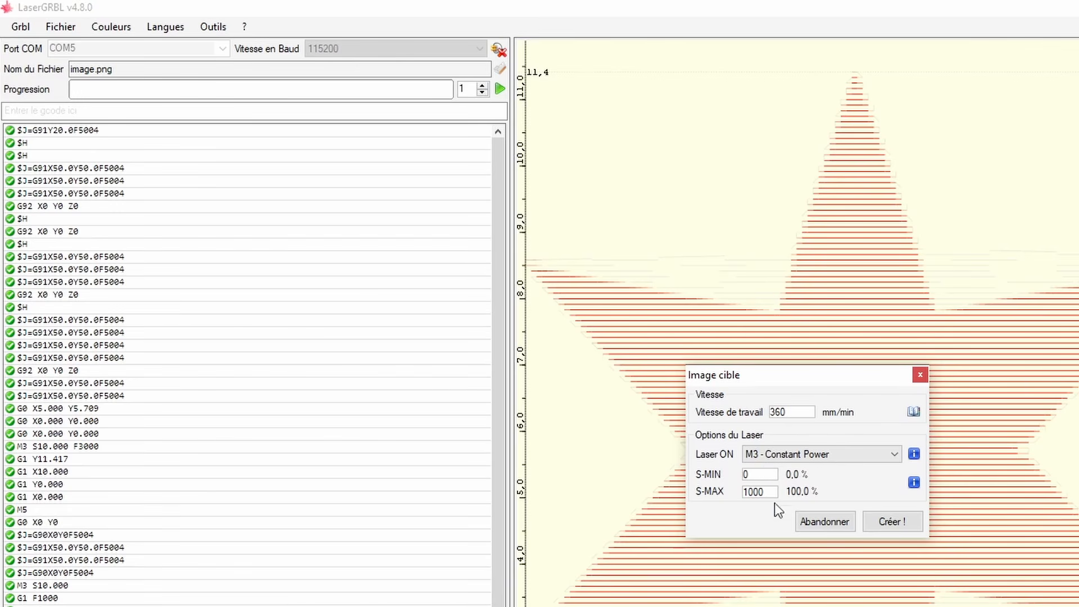
left_click(900, 531)
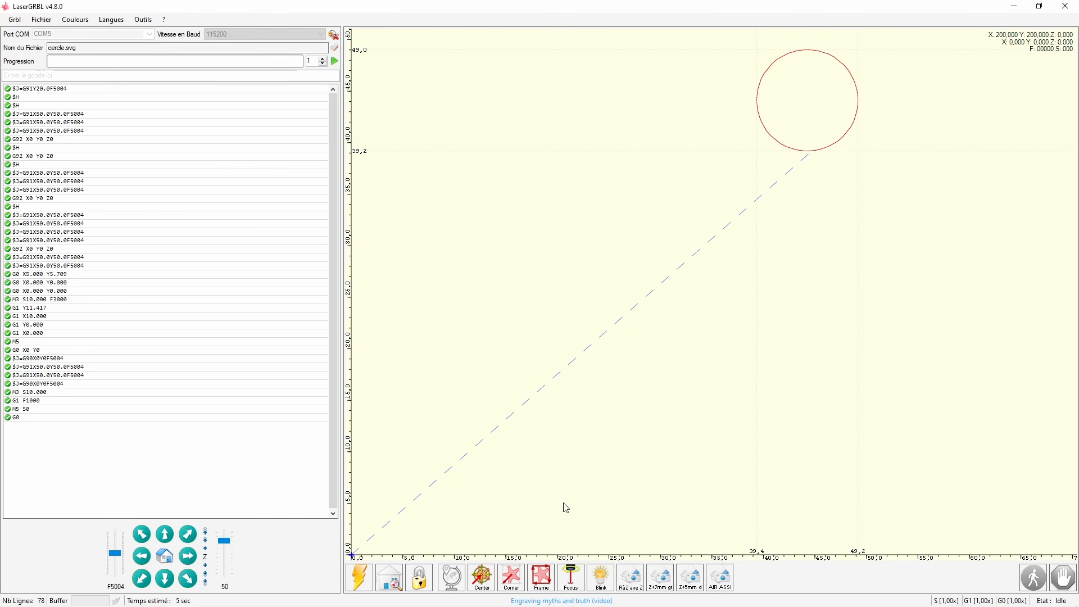
Move the head to the circle's corner, return it to work zero, and trace the circle's frame.
left_click(512, 579)
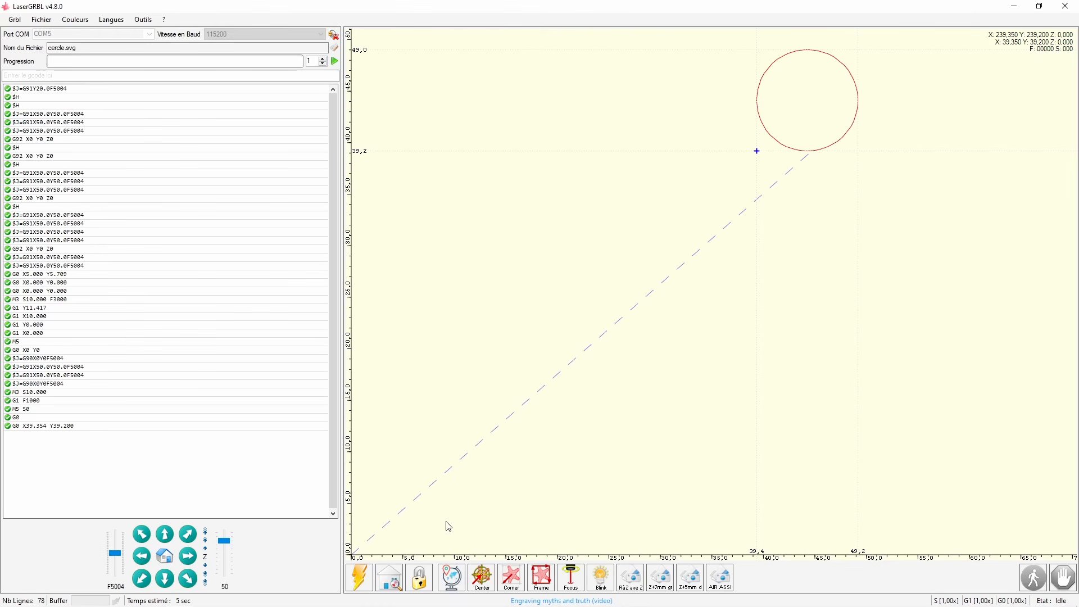
left_click(166, 557)
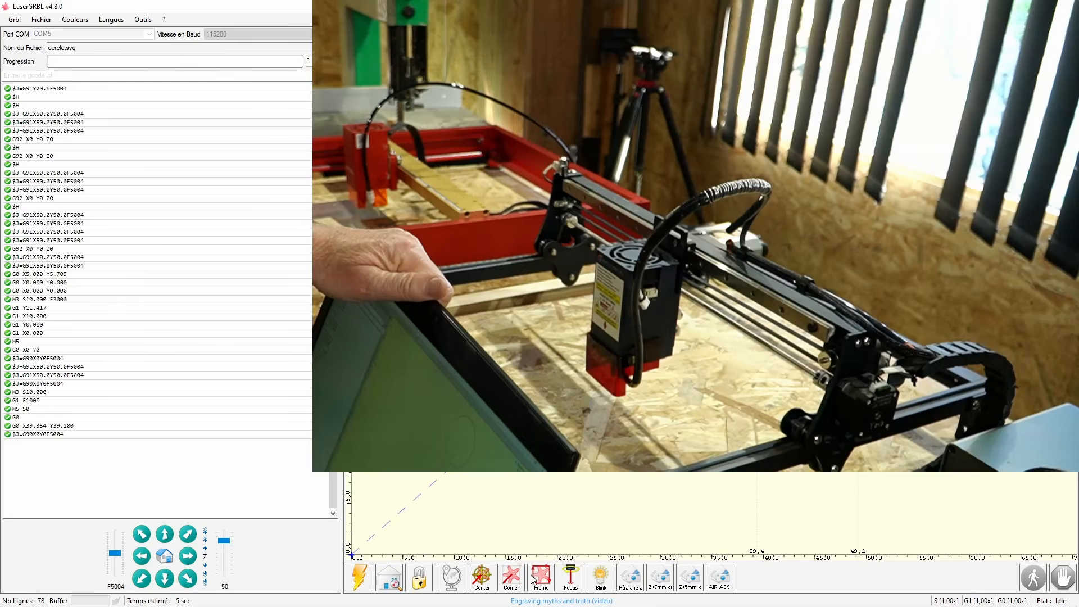
left_click(533, 582)
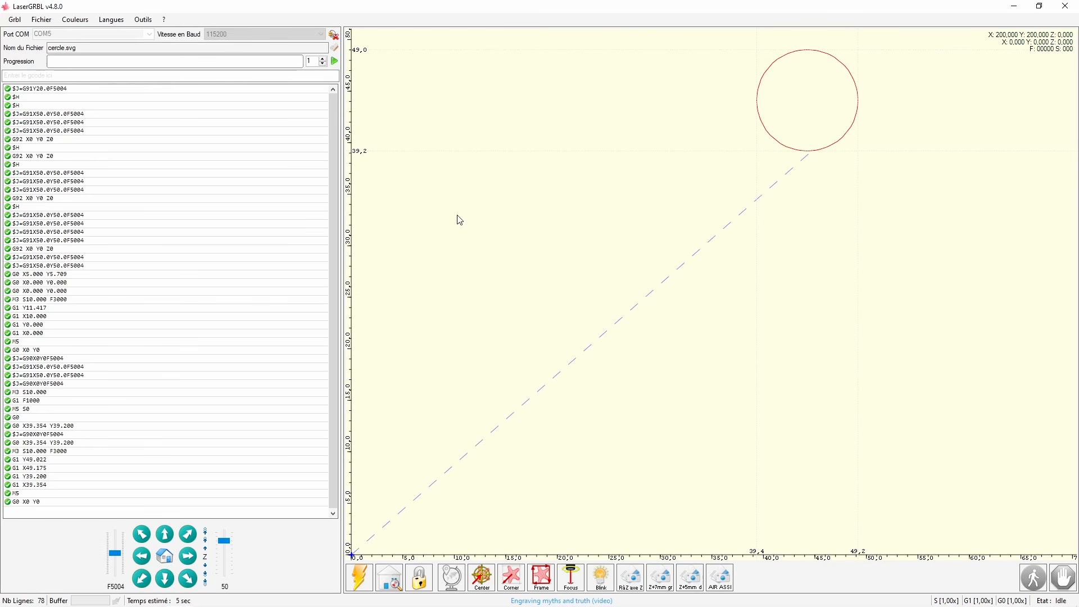
Add the star image file to the loaded circle program, keeping its import settings and 10 mm width.
left_click(41, 19)
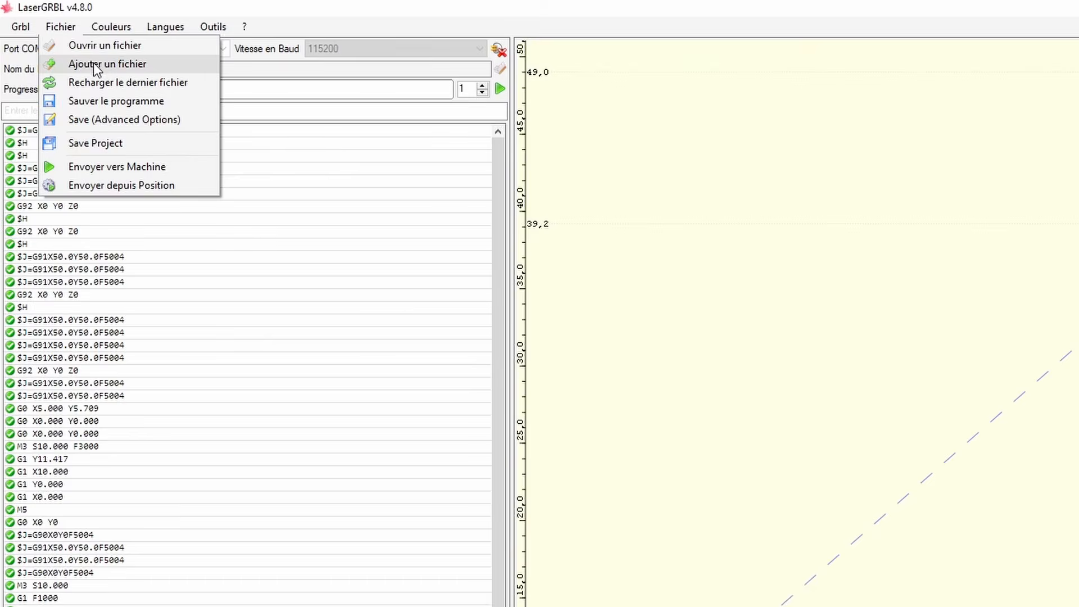
left_click(94, 62)
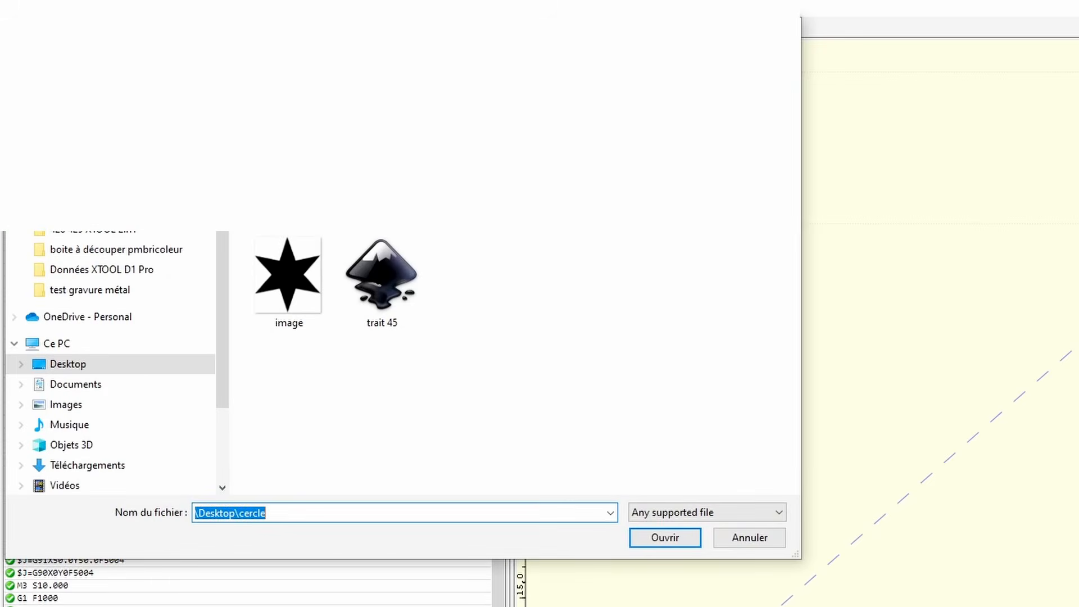
left_click(281, 269)
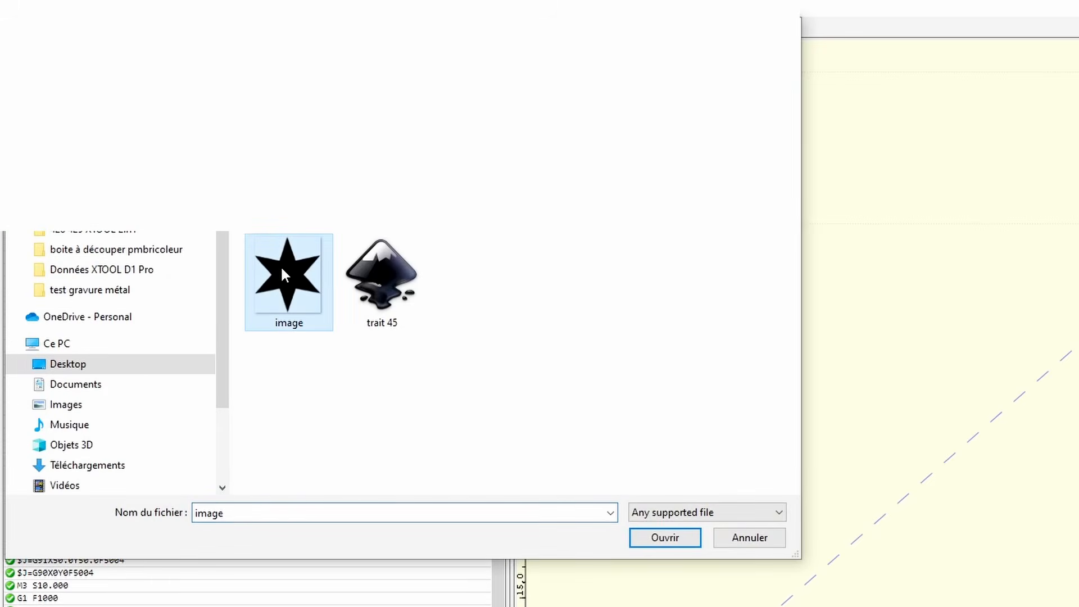
left_click(669, 540)
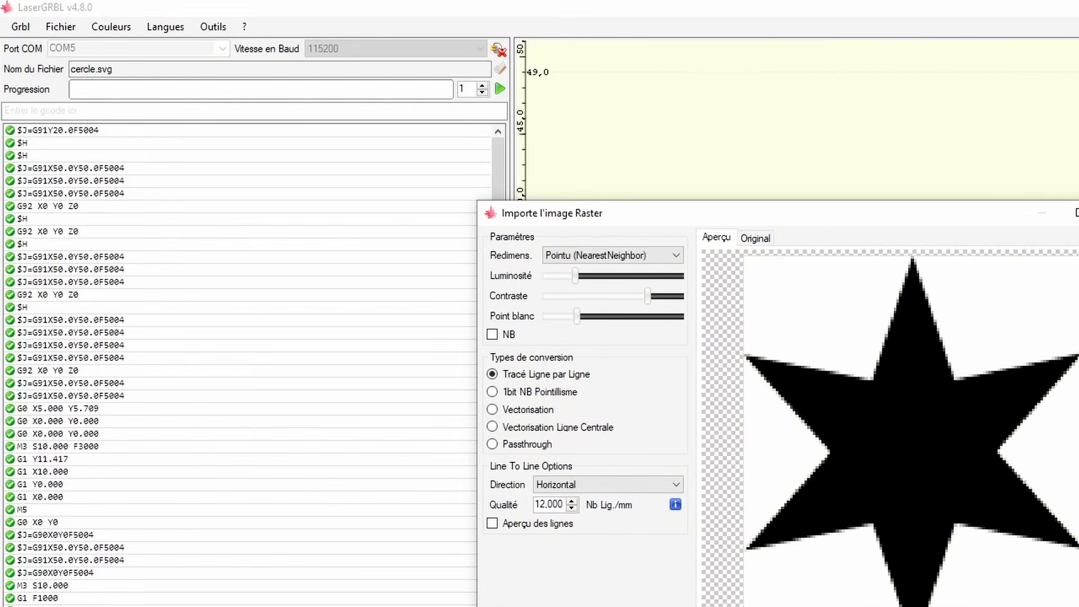
key("Return")
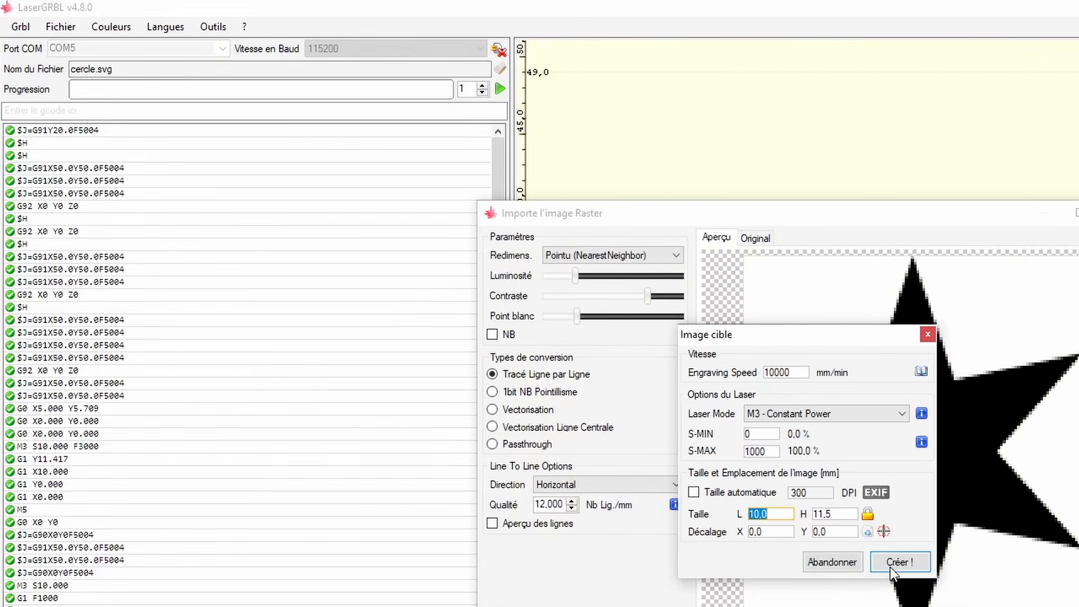
left_click(891, 568)
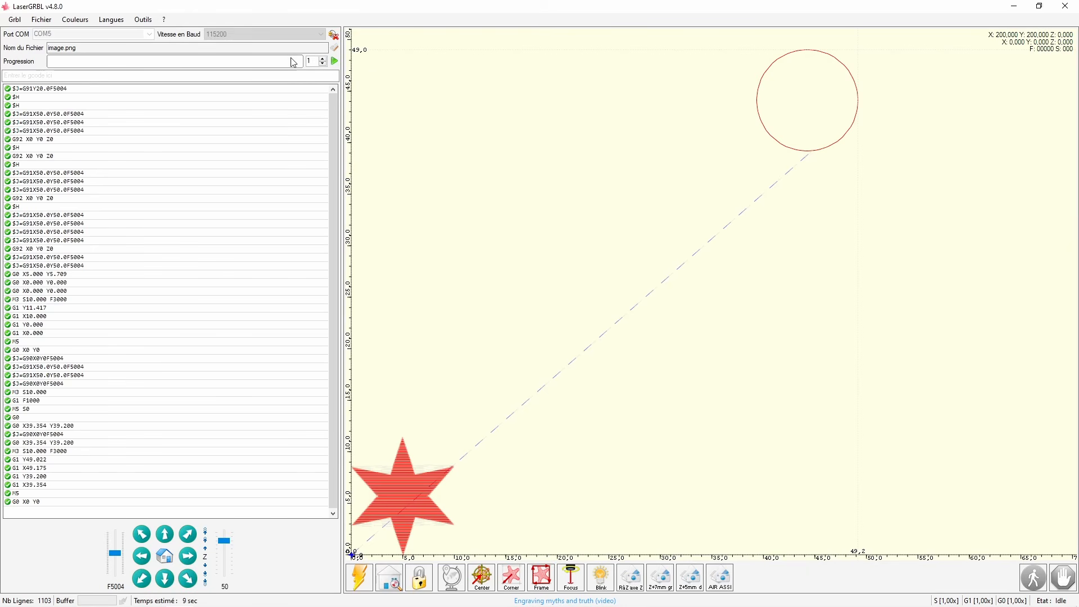
Save the combined circle and star program as a G-code file named test in Documents.
left_click(41, 20)
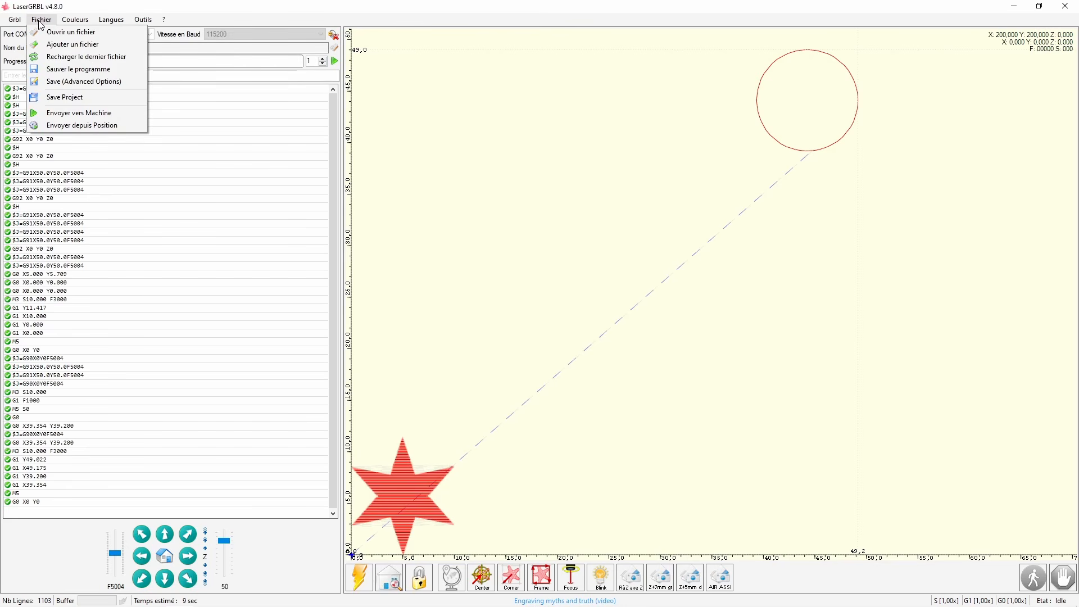
left_click(78, 70)
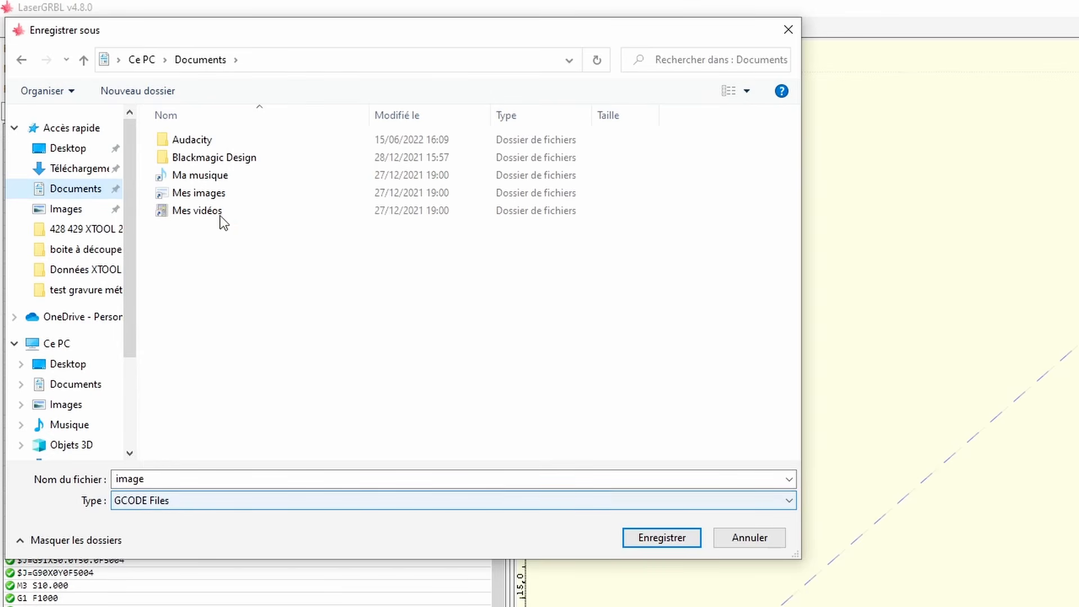
double_click(145, 481)
type("test")
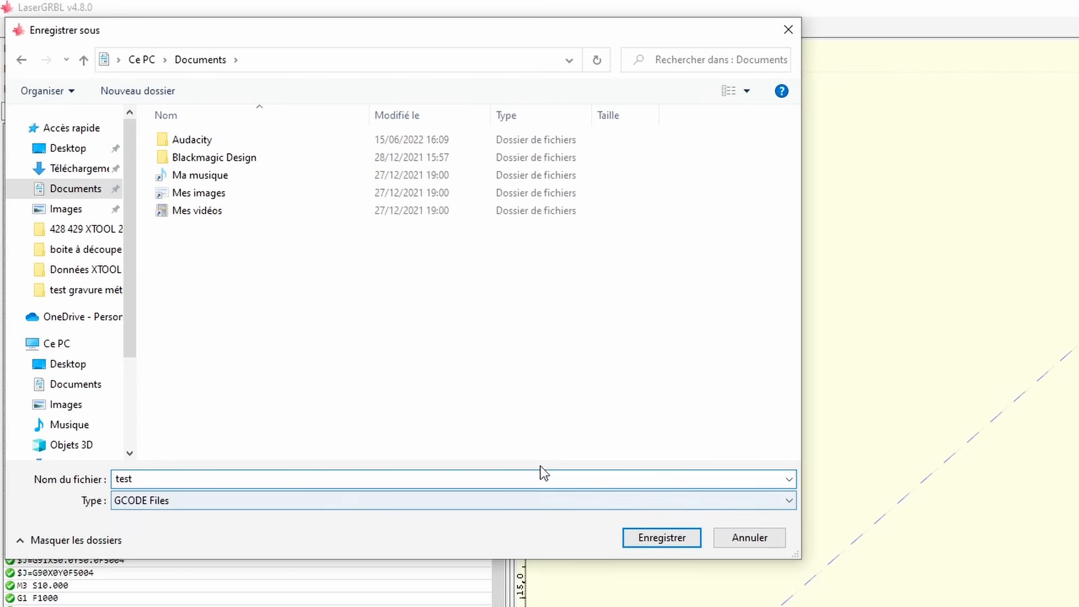
left_click(680, 532)
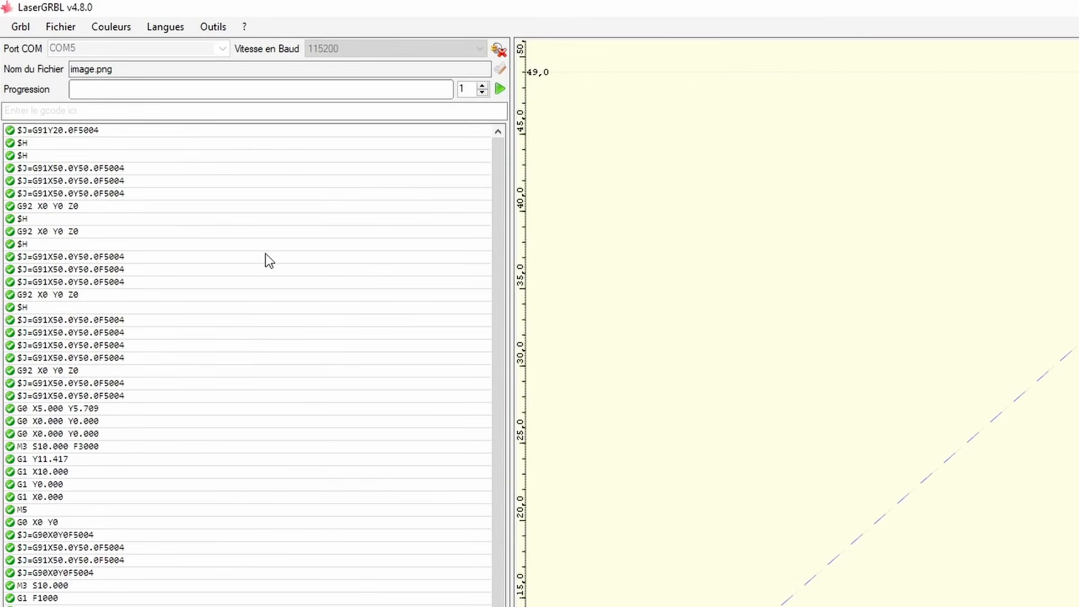
Open the saved test G-code file from Documents.
left_click(62, 31)
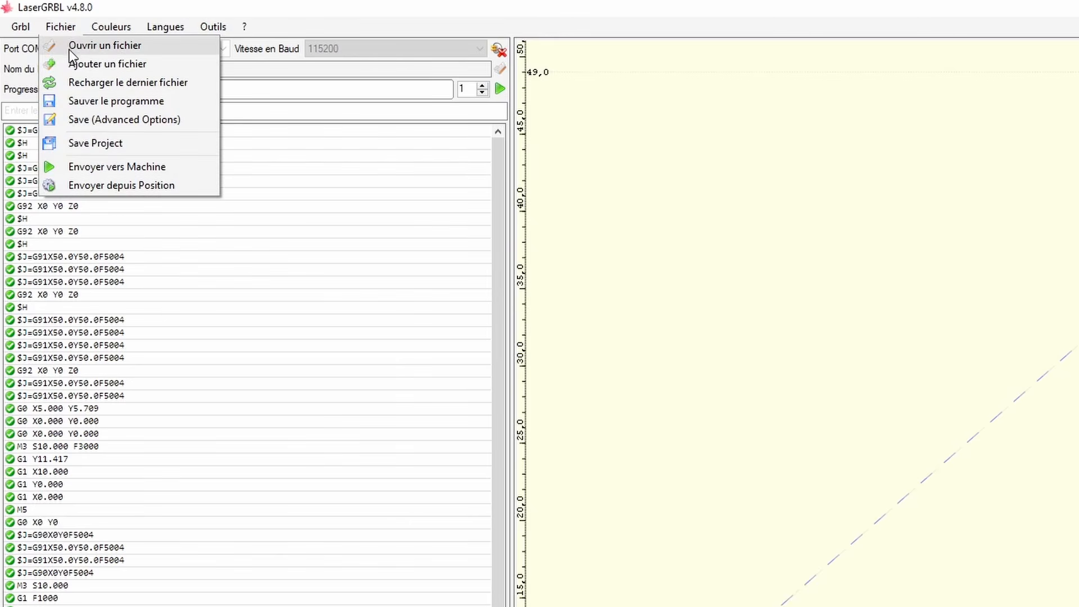
left_click(82, 47)
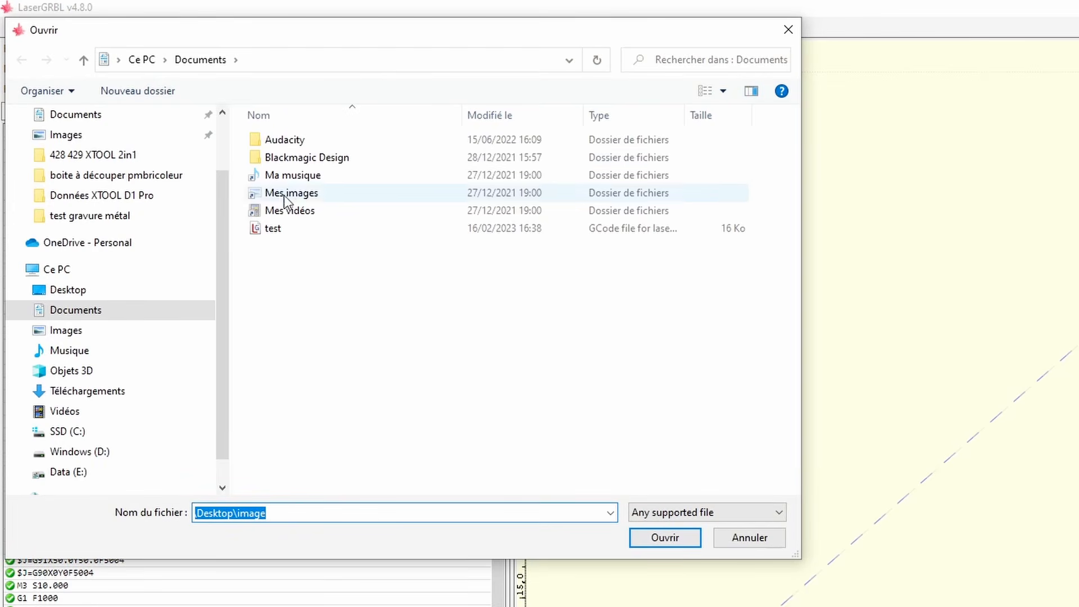
left_click(285, 231)
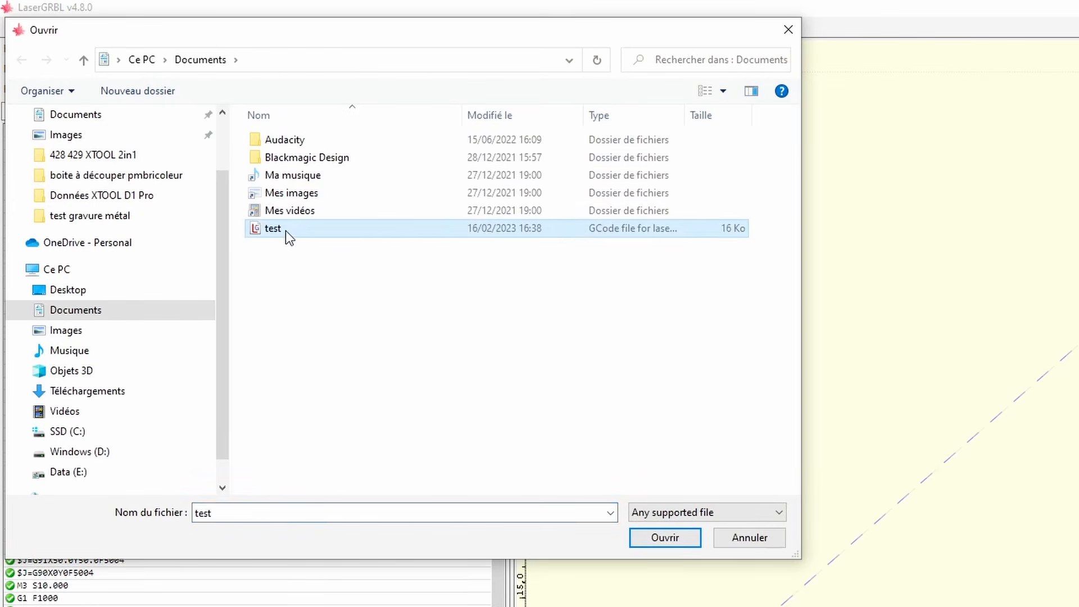
left_click(675, 540)
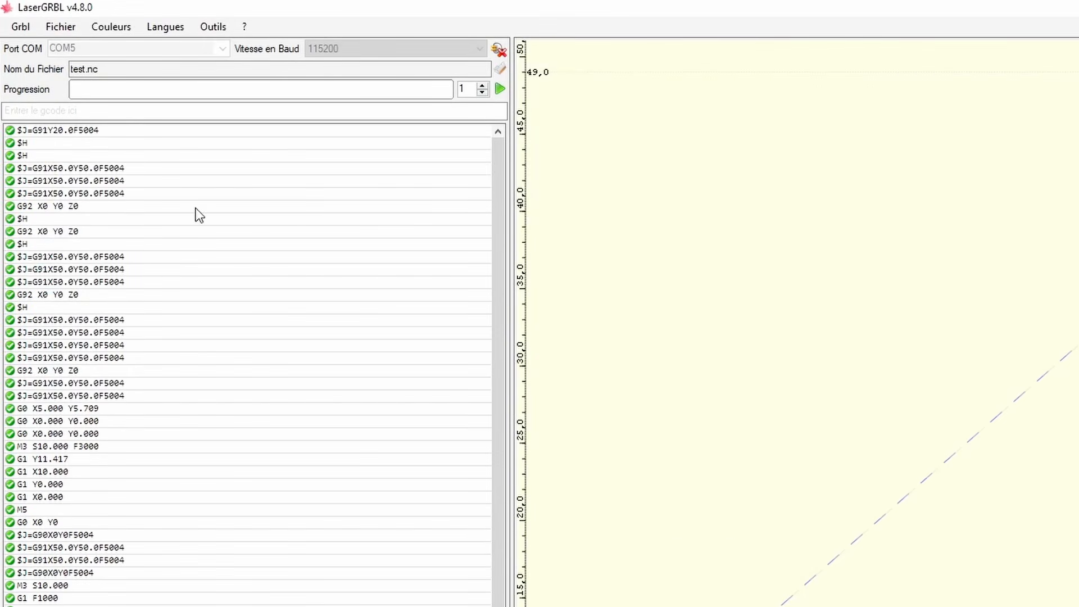
Open the cale.svg vector file from the Desktop and create its program with M3 - Constant Power.
left_click(59, 27)
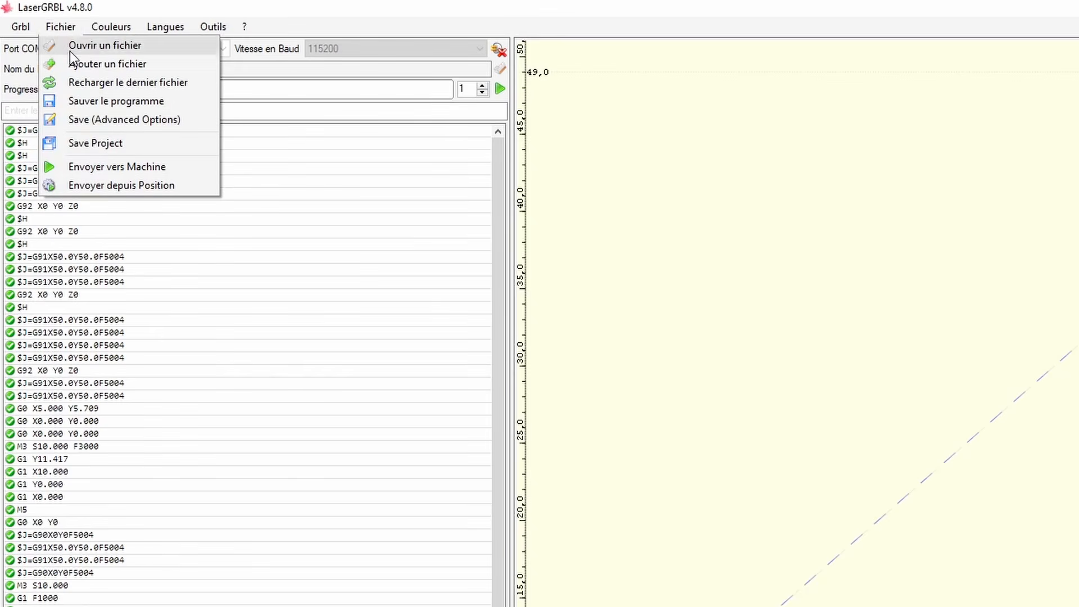
left_click(70, 52)
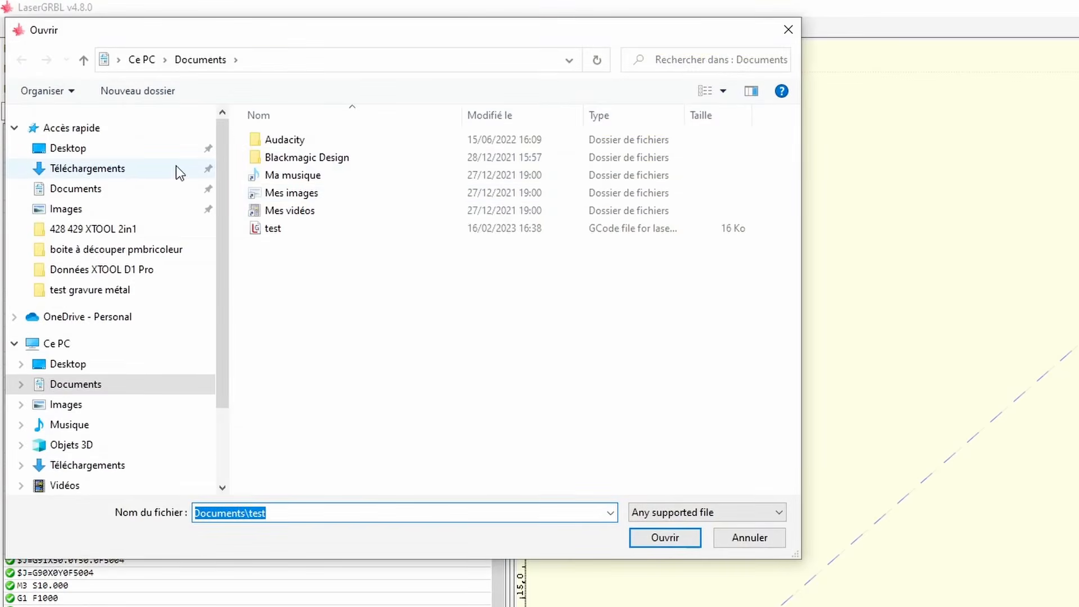
left_click(93, 290)
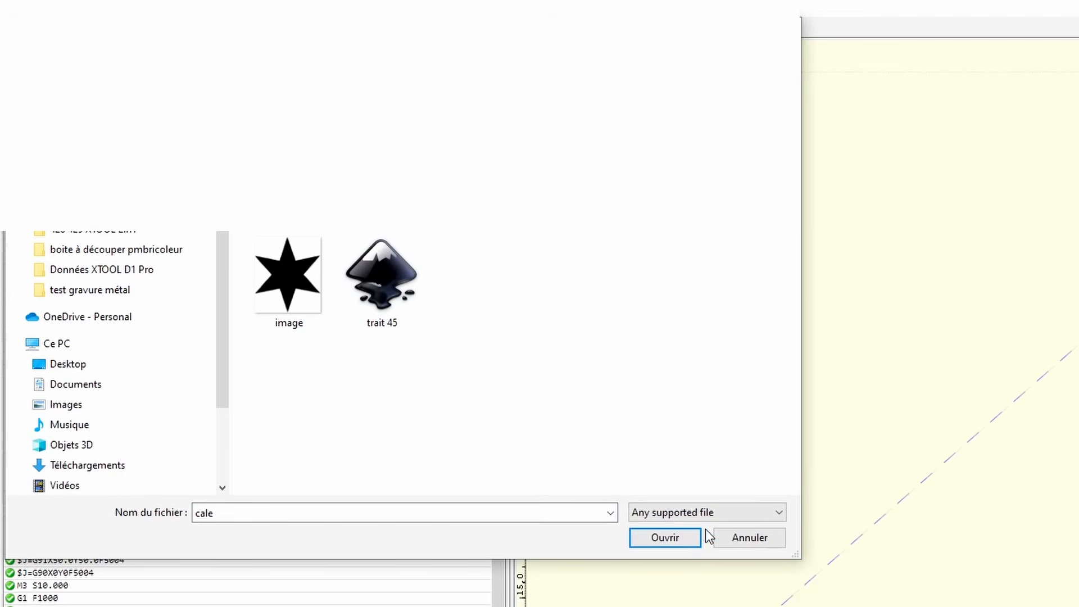
left_click(680, 538)
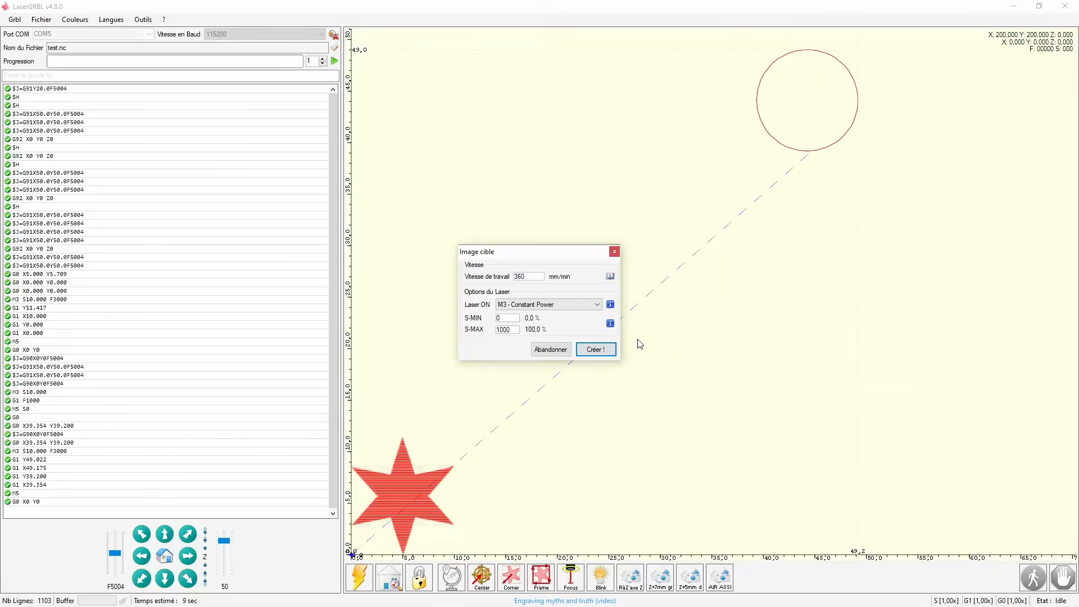
left_click(905, 523)
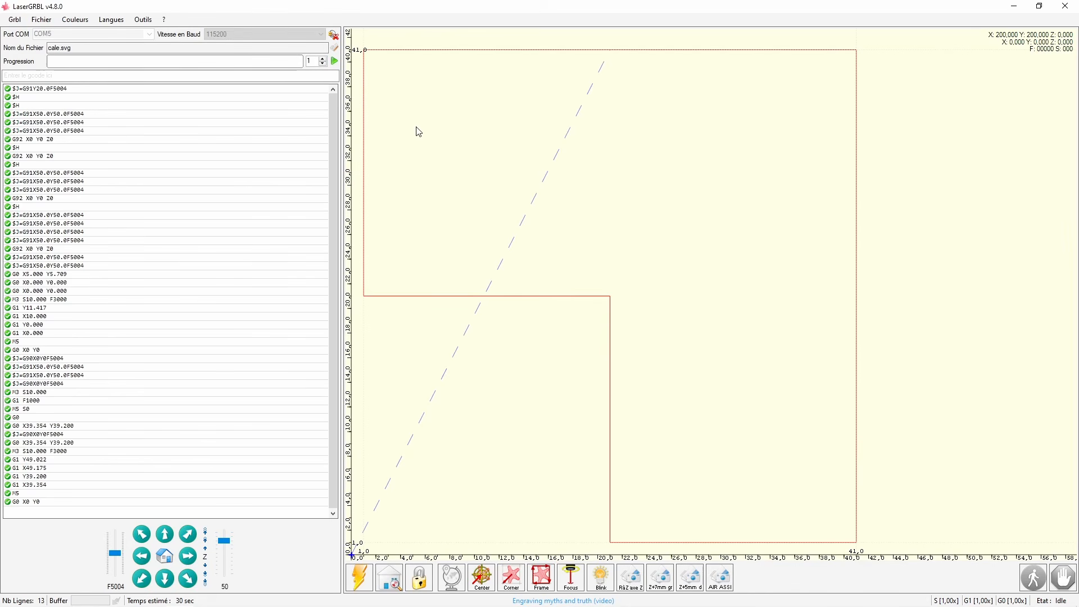
Replace the cale design by loading the test G-code file from Documents again.
left_click(50, 20)
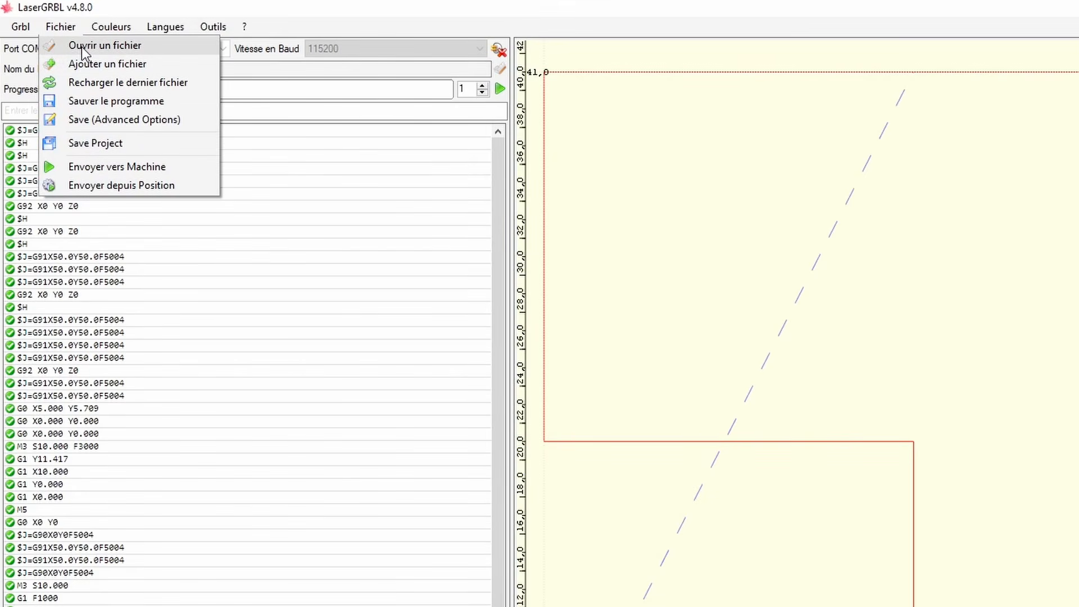
left_click(82, 46)
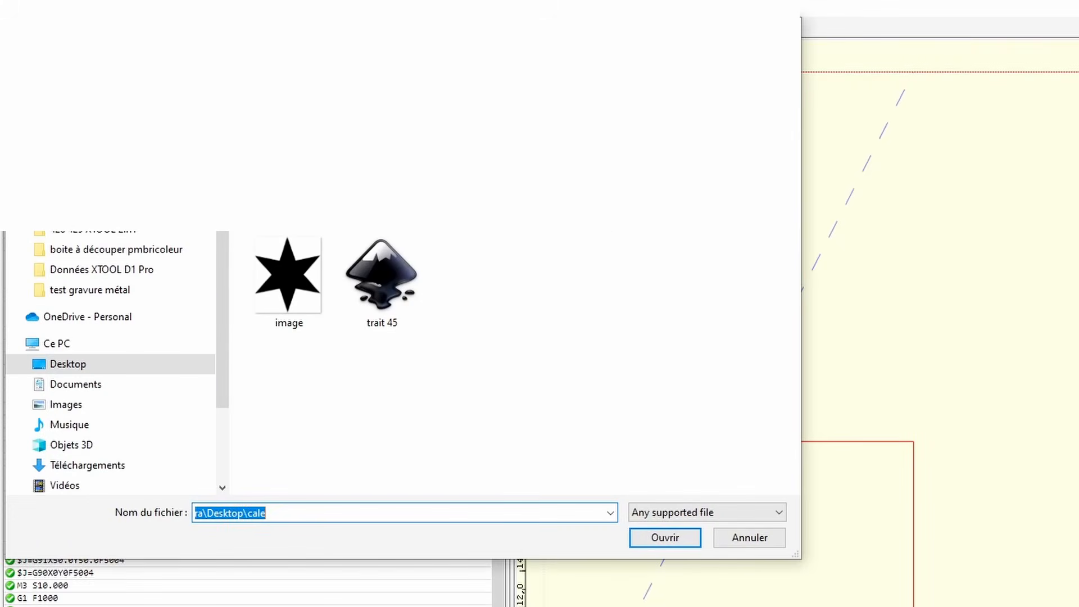
left_click(59, 387)
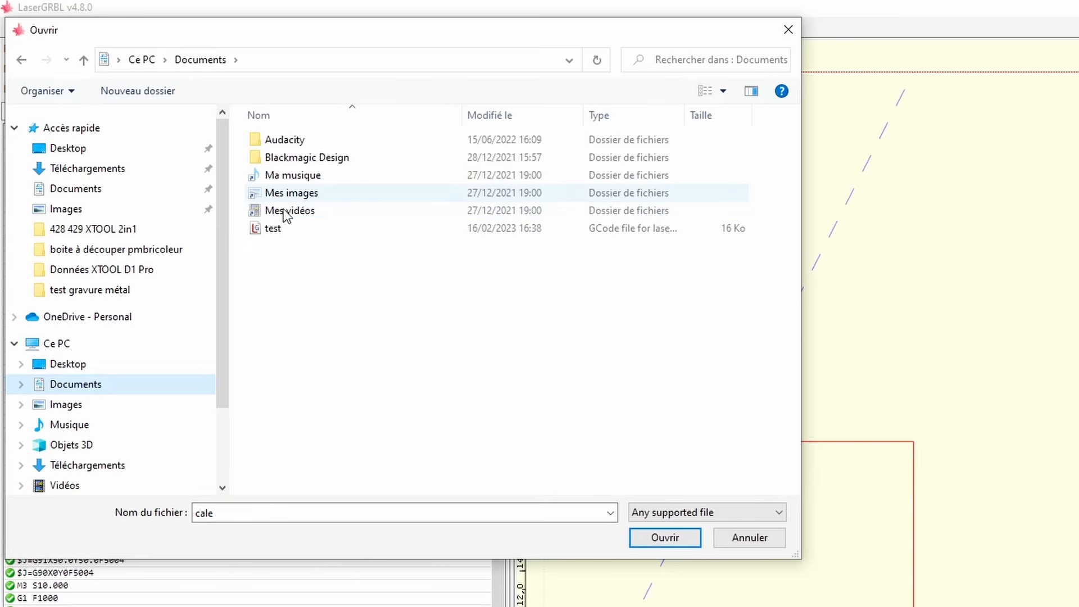
left_click(283, 229)
left_click(667, 538)
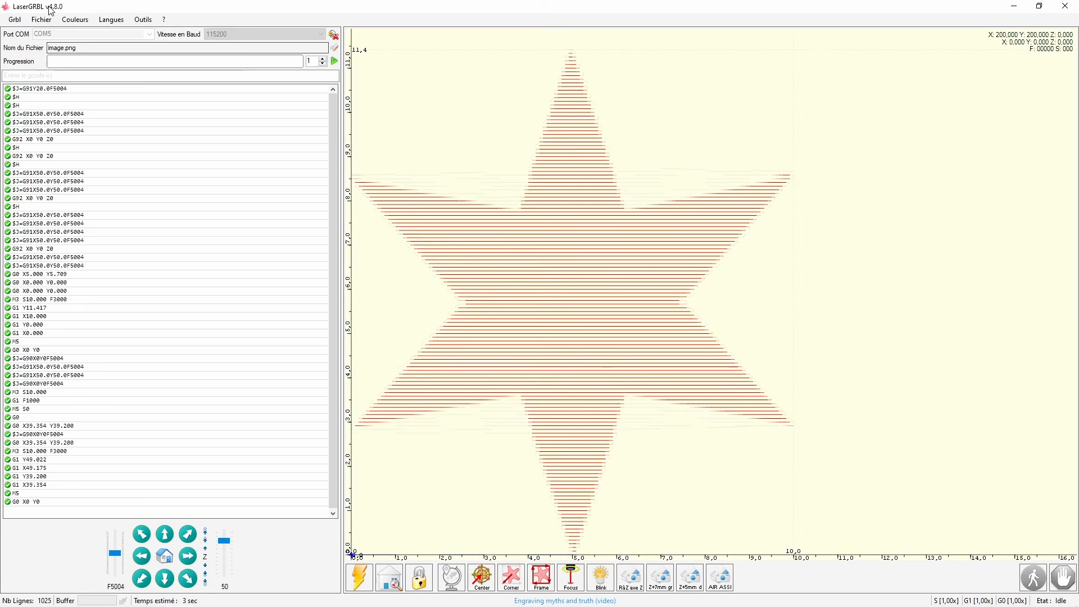
Reload the last opened star image and recreate its program with the existing line-by-line settings and 10 mm width.
left_click(54, 23)
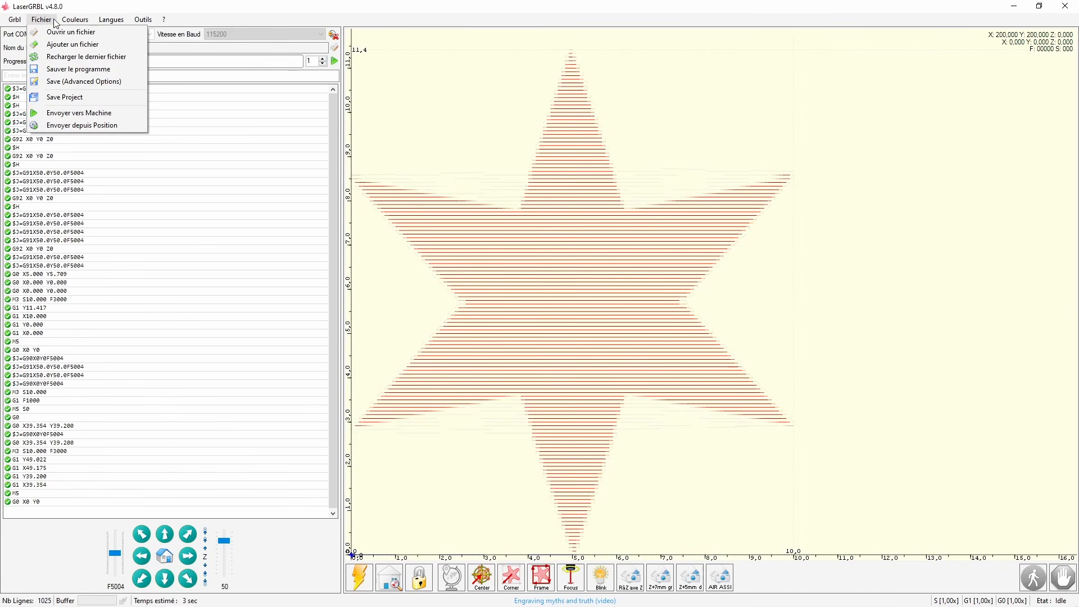
left_click(65, 58)
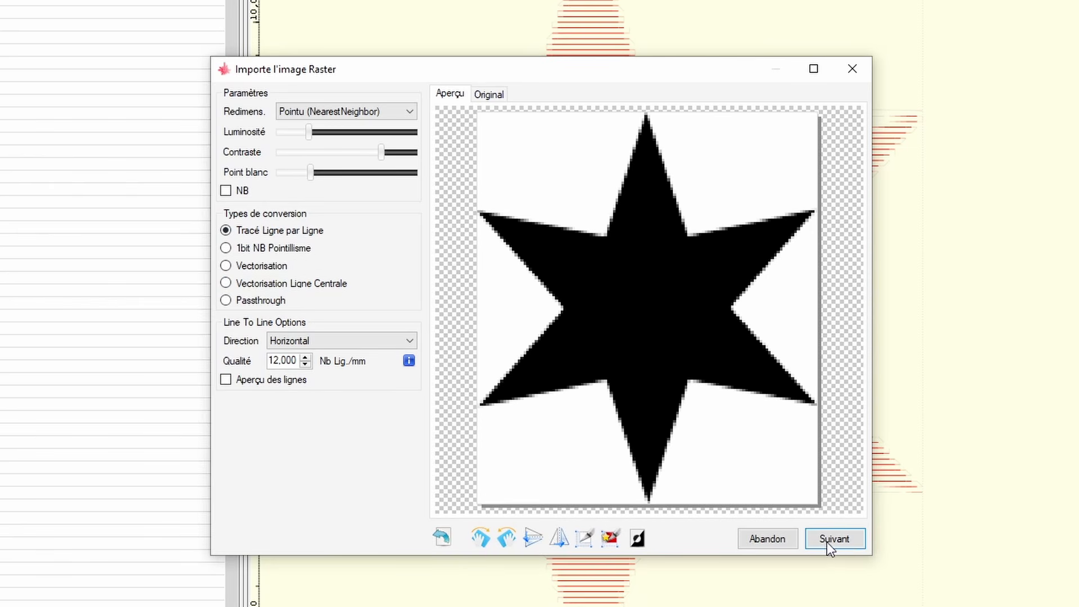
left_click(843, 543)
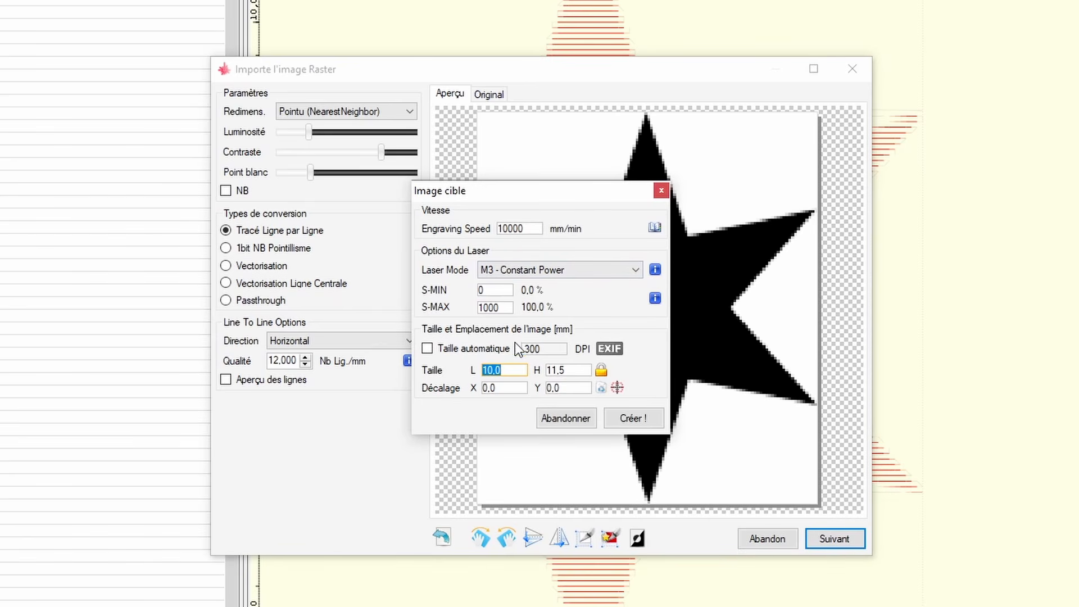
left_click(630, 418)
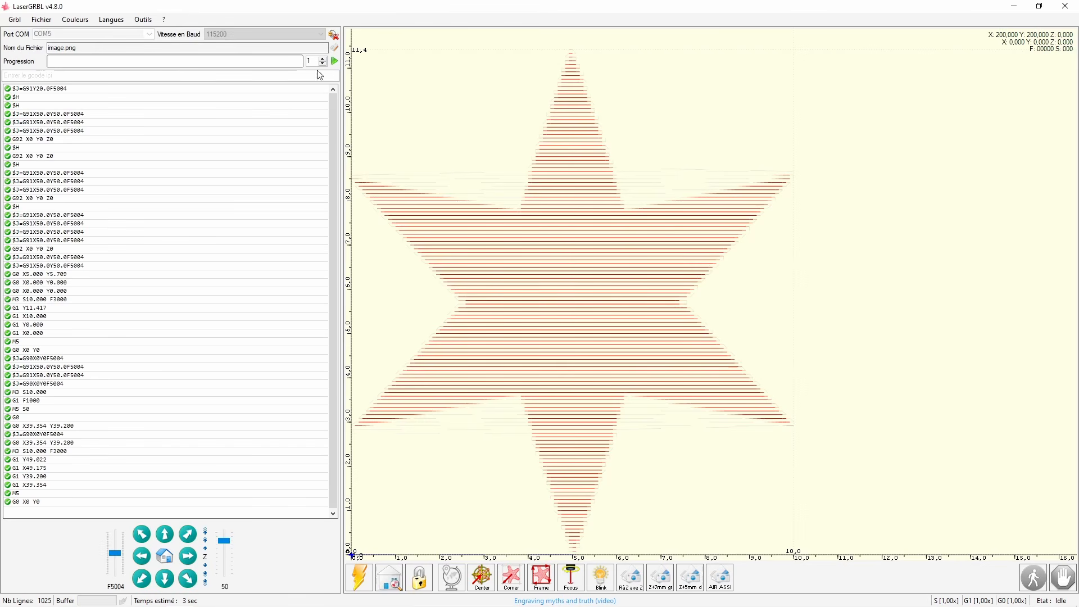
Reload the star image once more and regenerate its program at 10000 mm/min with M3 - Constant Power and 10 mm width.
left_click(42, 20)
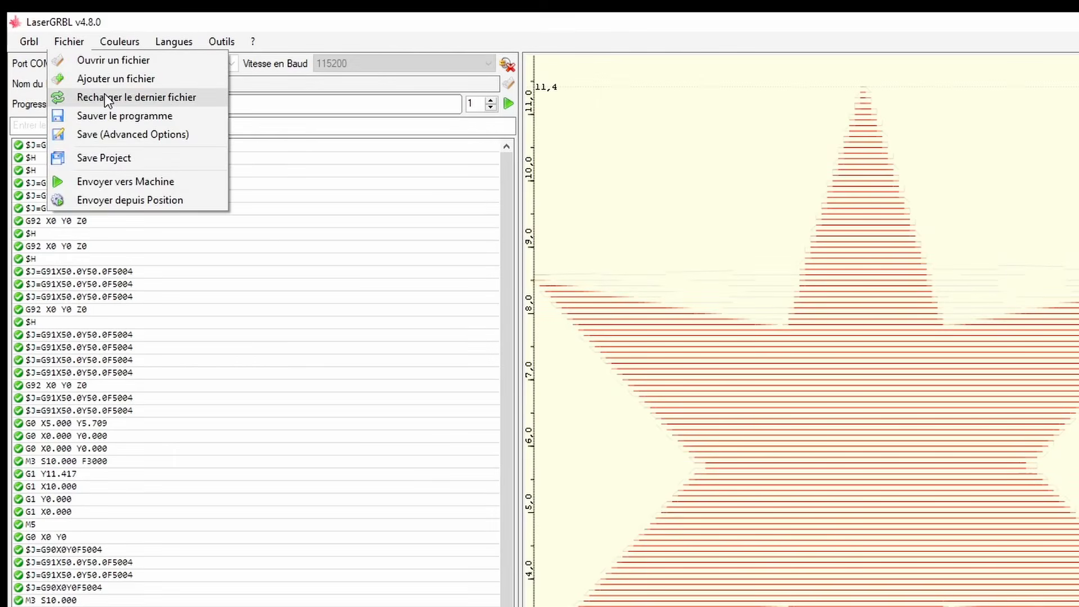
left_click(67, 58)
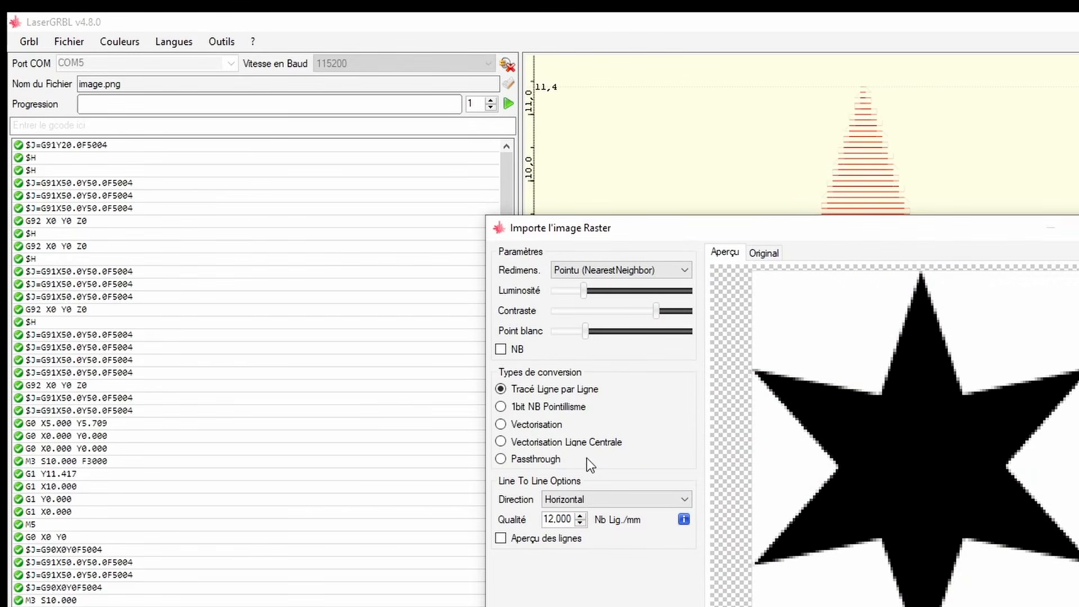
left_click(1078, 606)
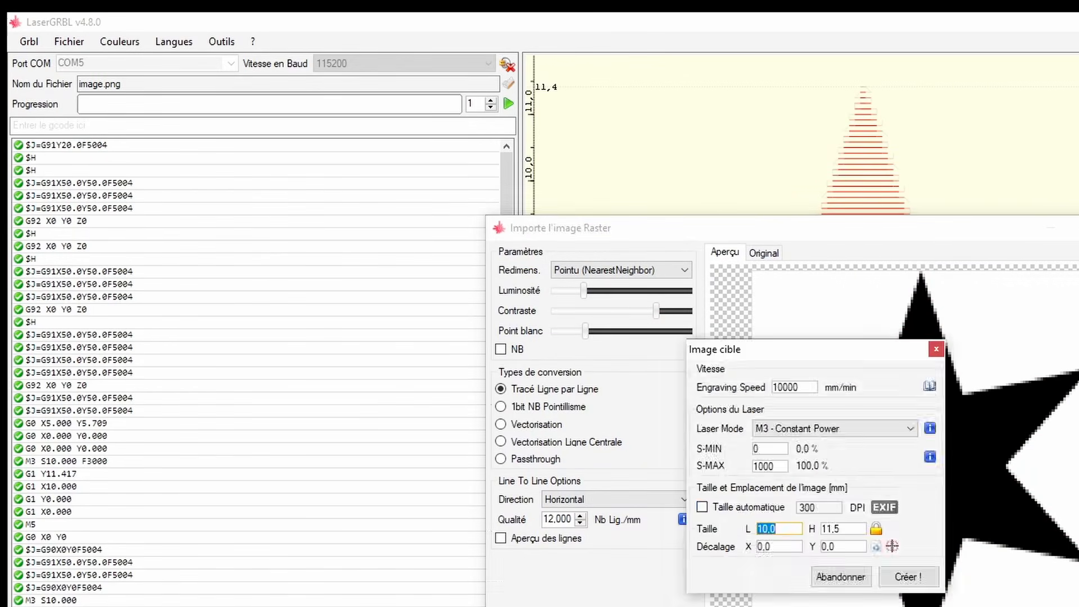
left_click(902, 578)
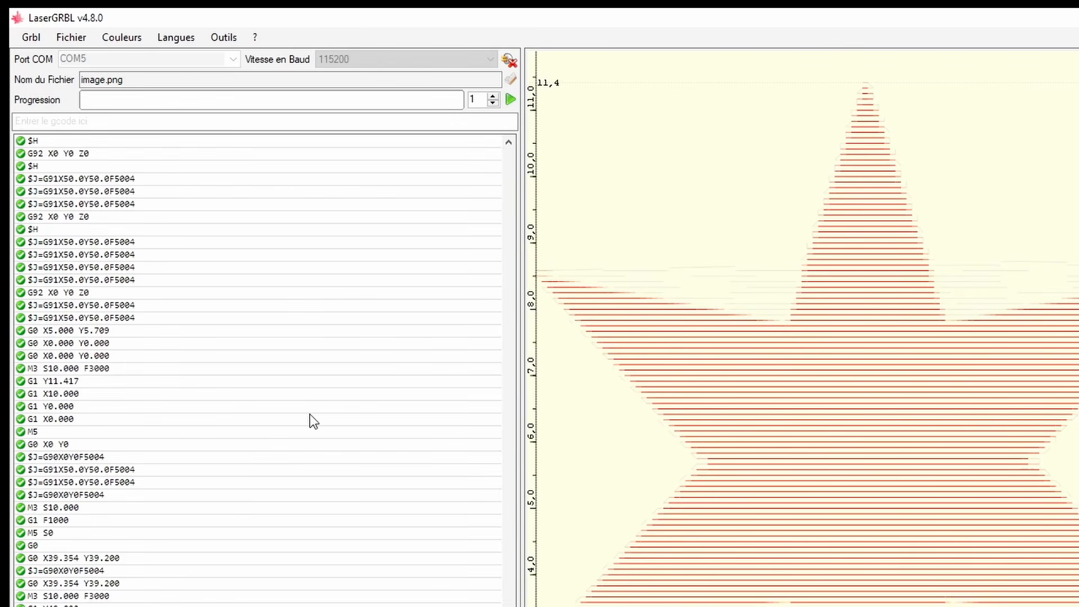
Preview the Nighty colour scheme and restore the Bleu Laser scheme.
left_click(121, 37)
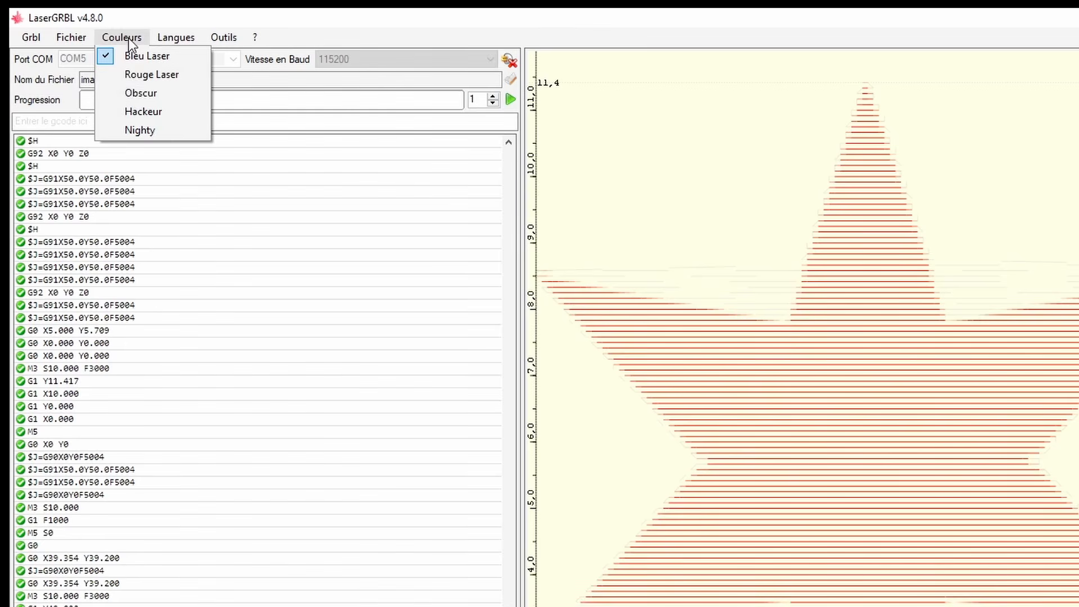
left_click(134, 129)
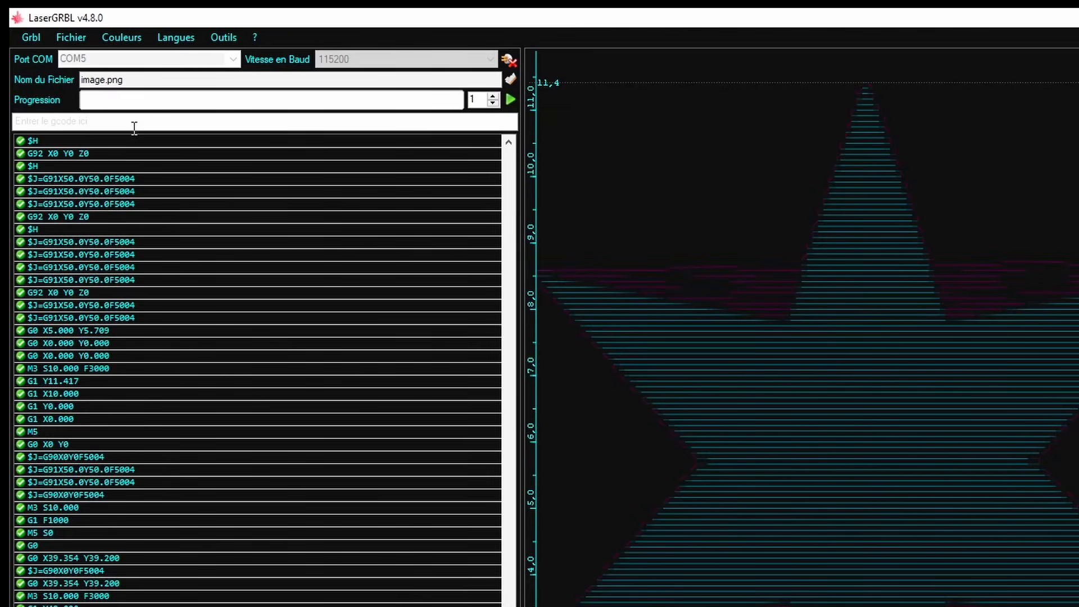
left_click(134, 33)
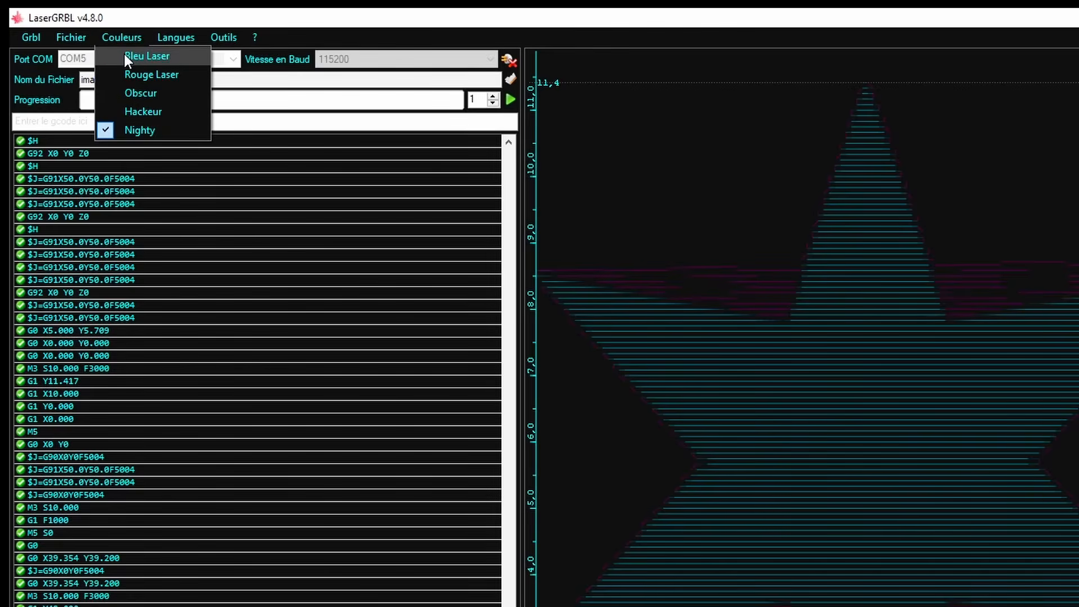
left_click(125, 57)
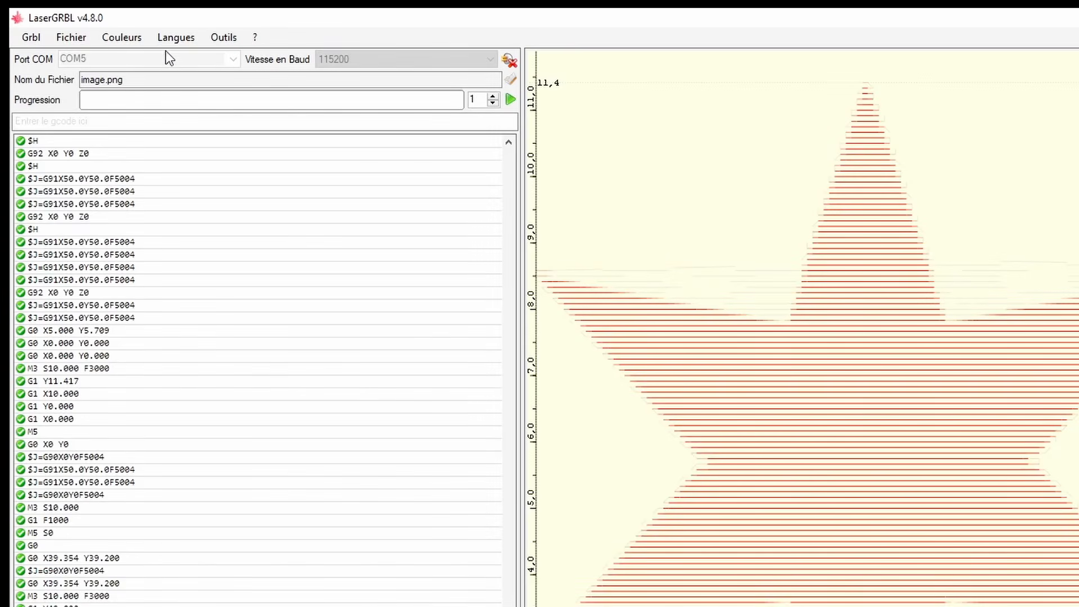
left_click(181, 40)
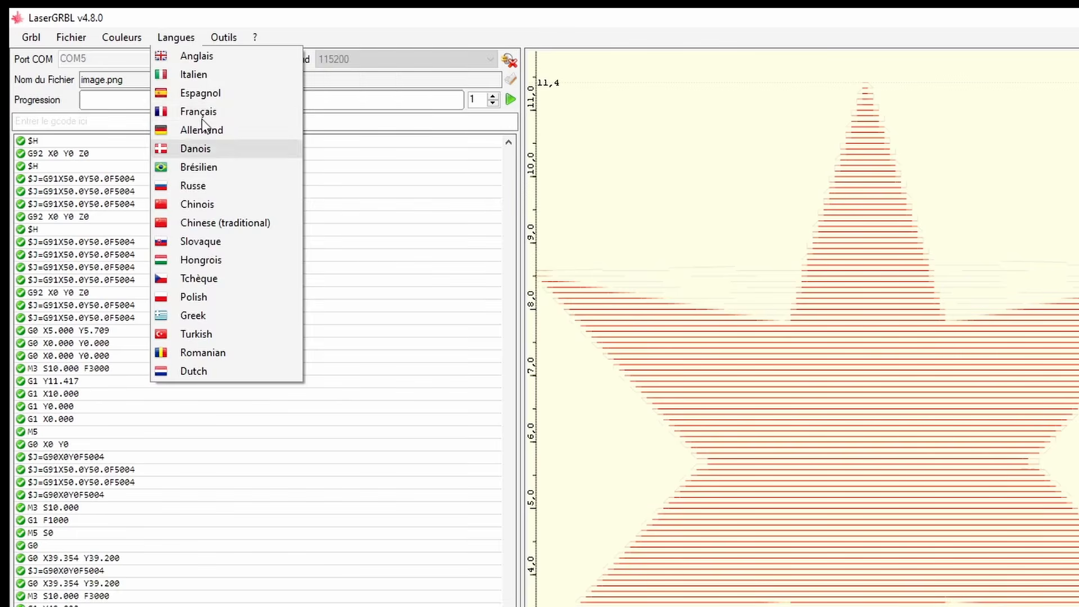
mouse_move(217, 39)
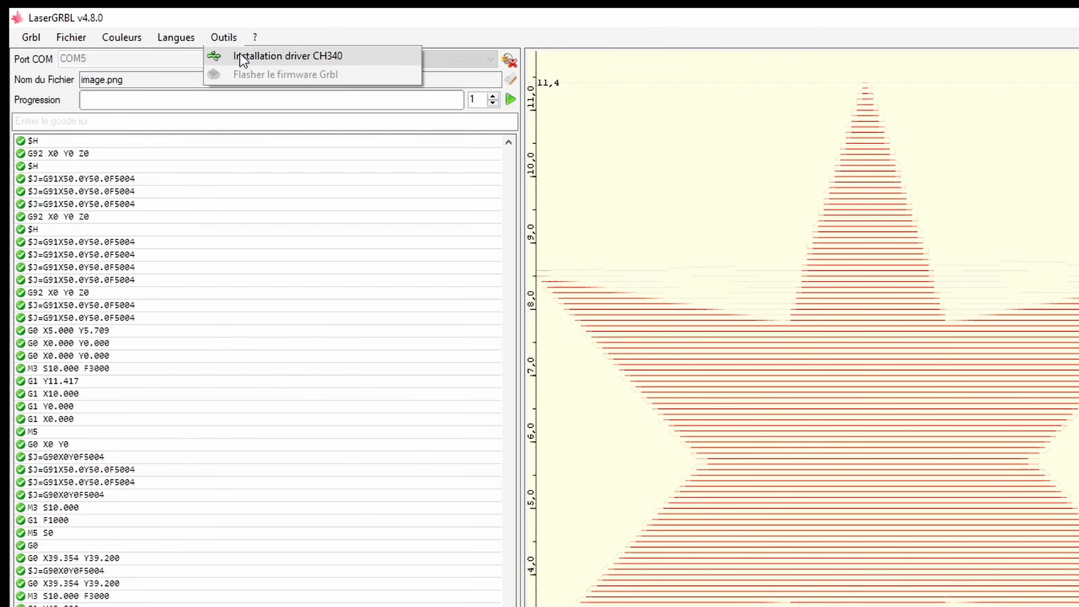
mouse_move(255, 37)
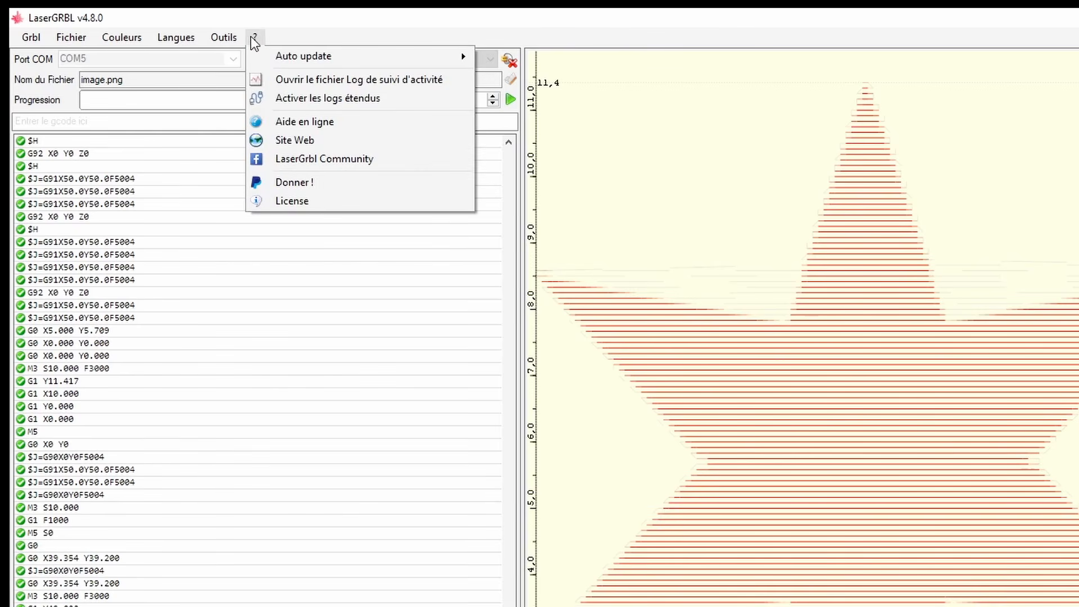
mouse_move(291, 66)
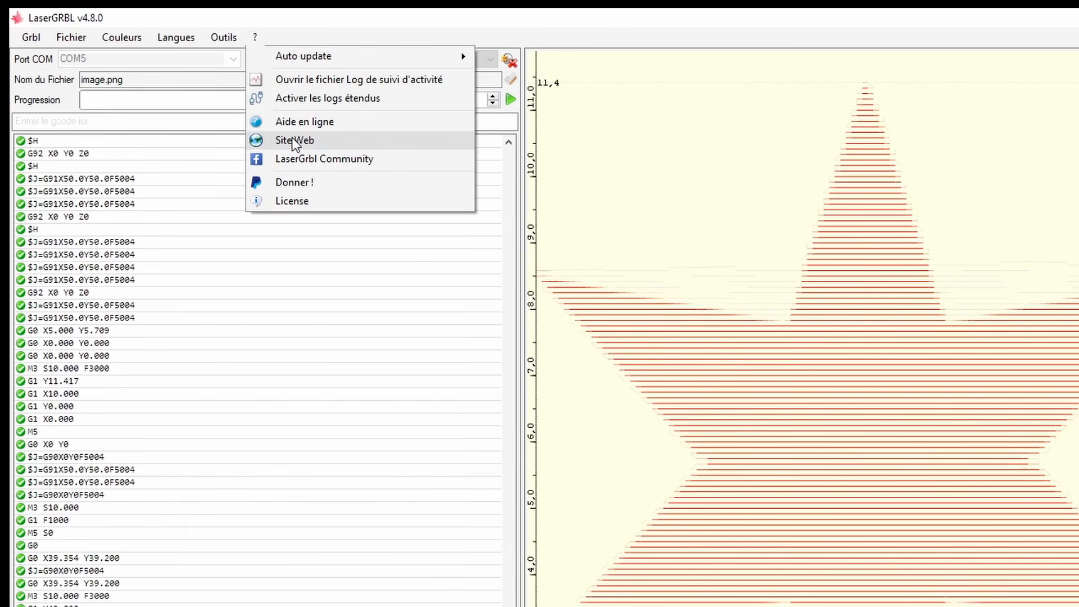
left_click(288, 298)
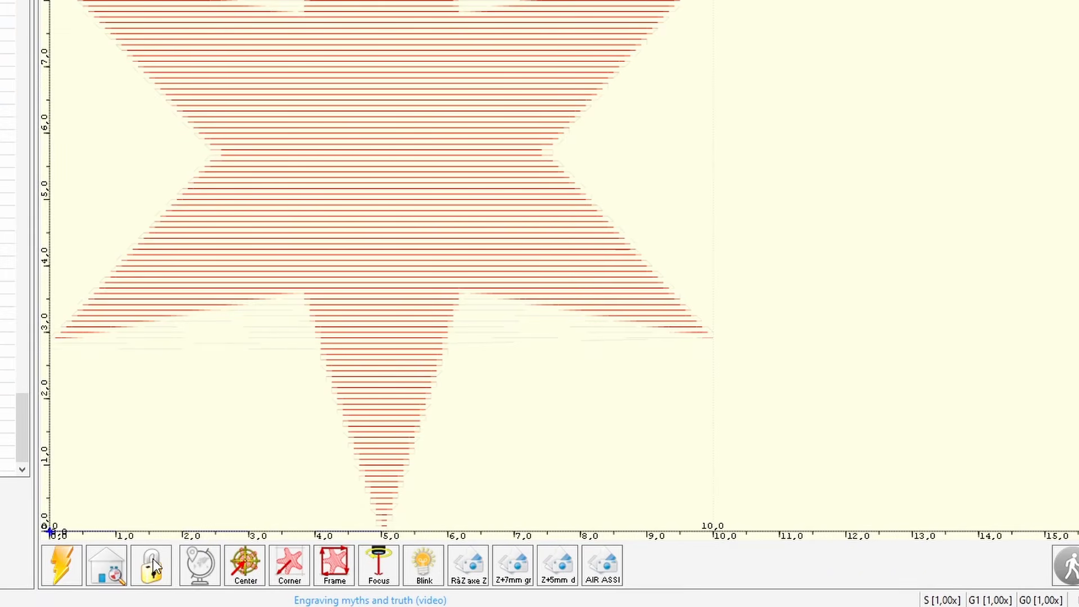
Reset the engraver's controller and unlock the machine.
left_click(61, 561)
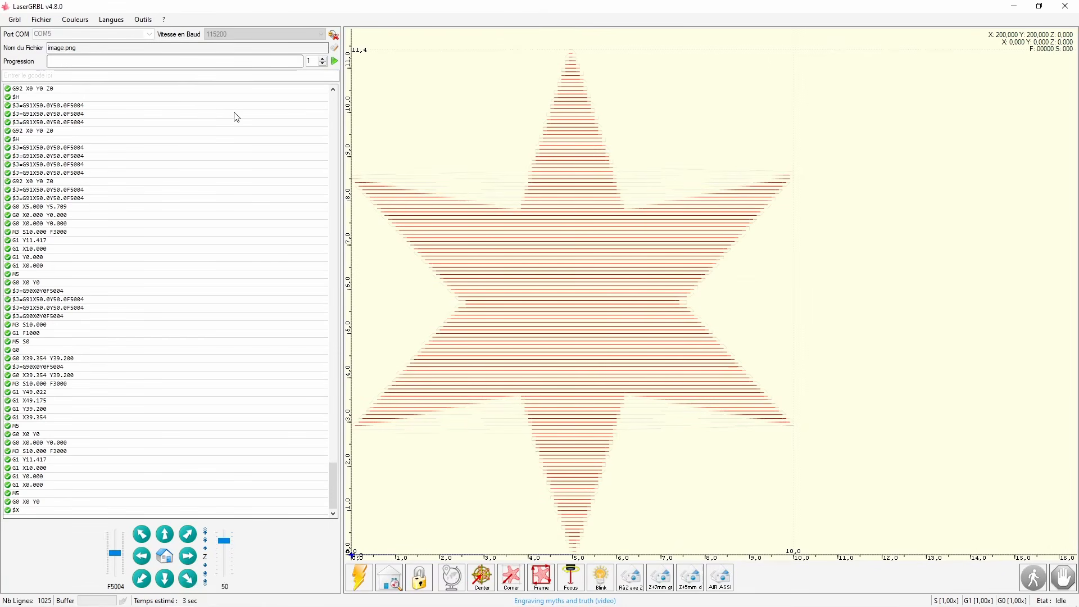
Append the cale.svg vector file to the star program at 360 mm/min with M3 - Constant Power and S-MAX 1000.
left_click(146, 20)
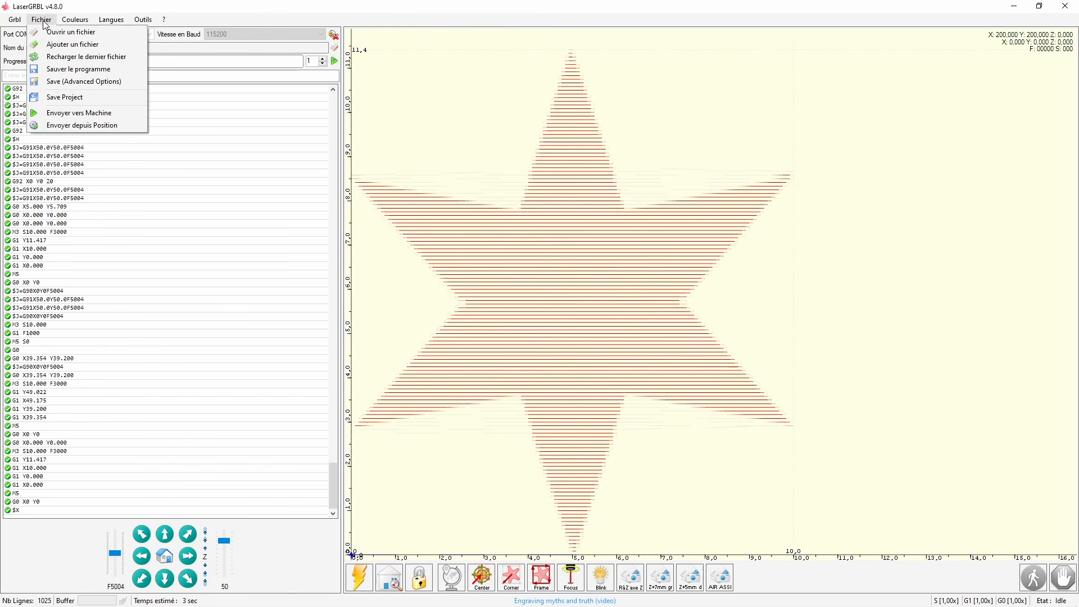
left_click(56, 45)
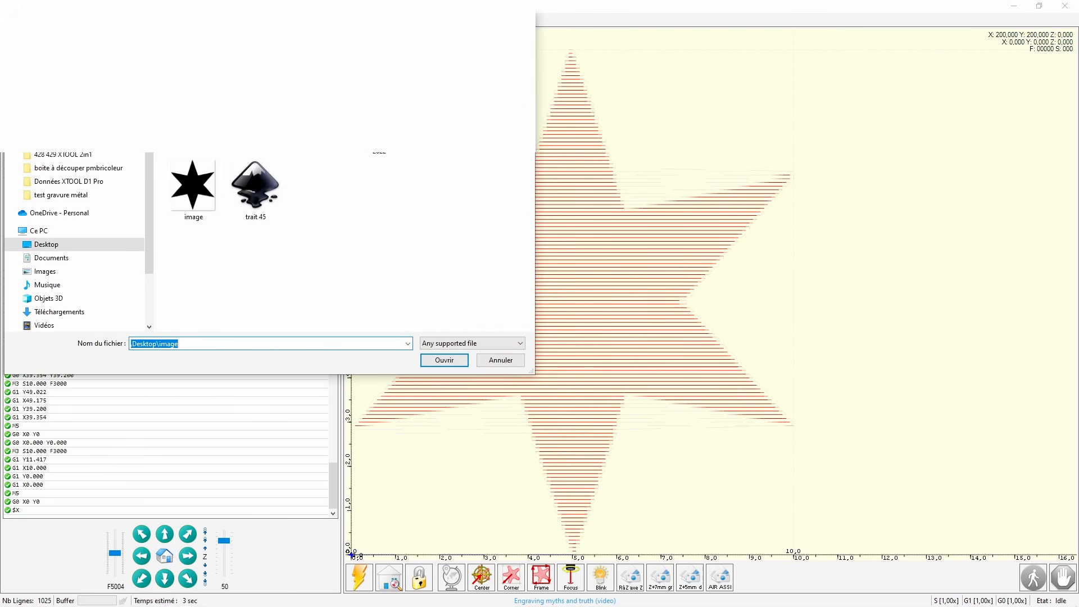
left_click(443, 360)
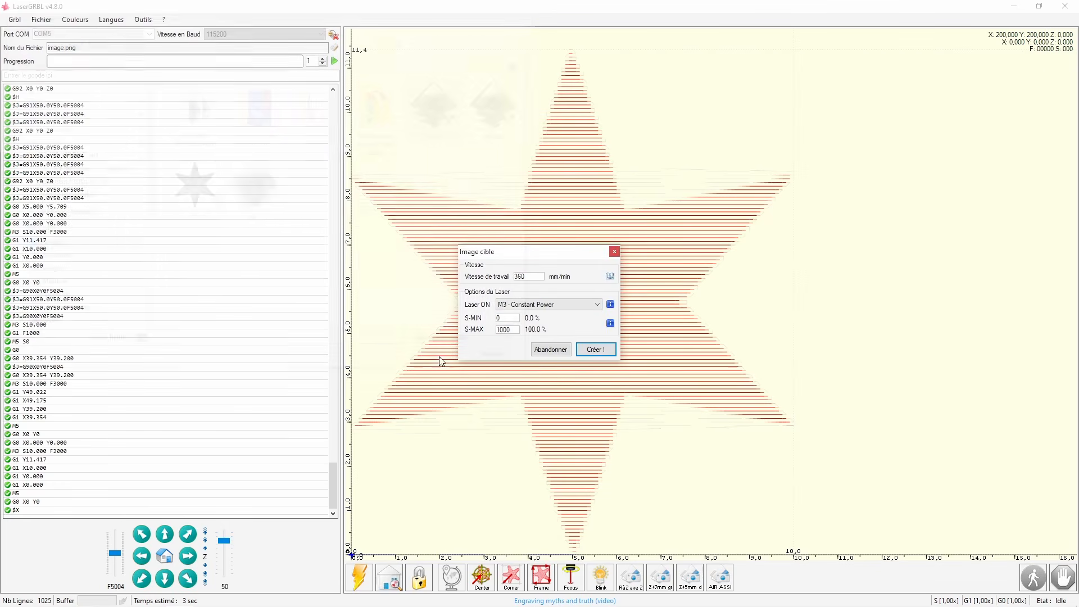
left_click(596, 350)
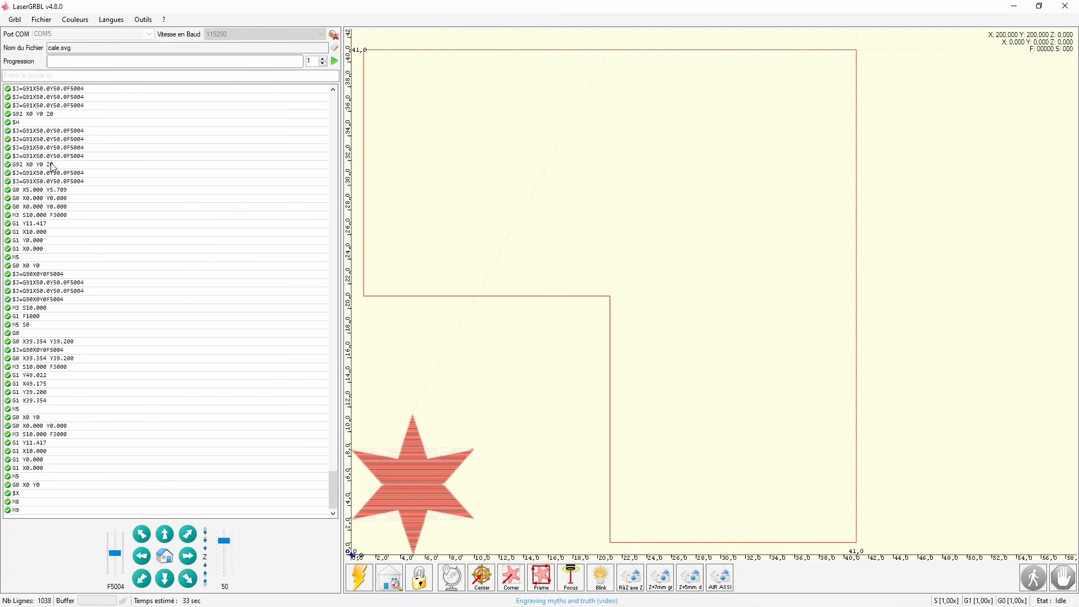
Examine the Grbl configuration parameters, including the maximum spindle speed, and close the configuration.
left_click(17, 23)
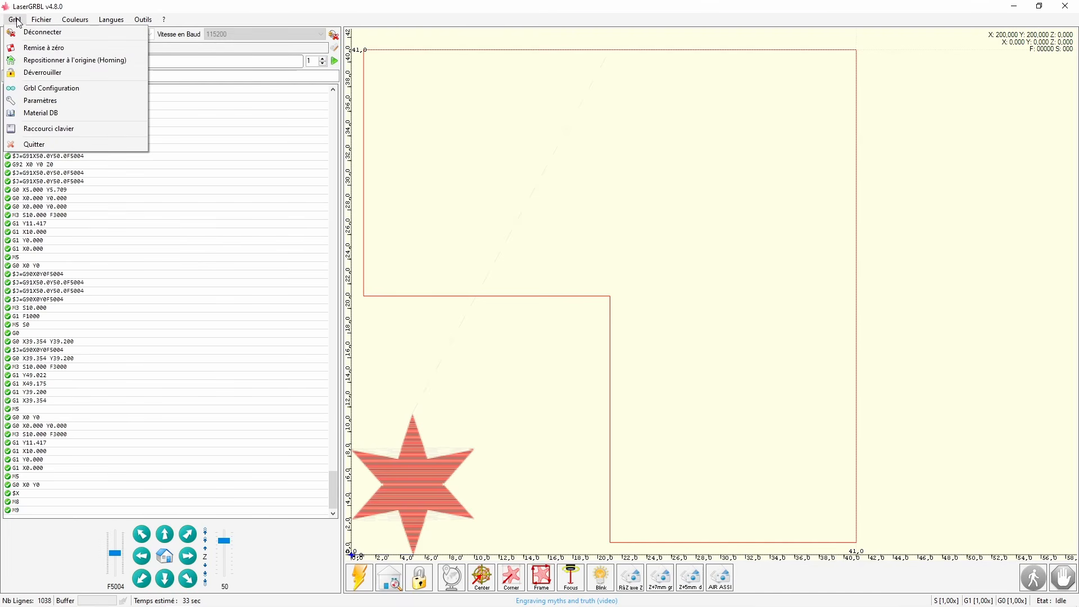
left_click(36, 89)
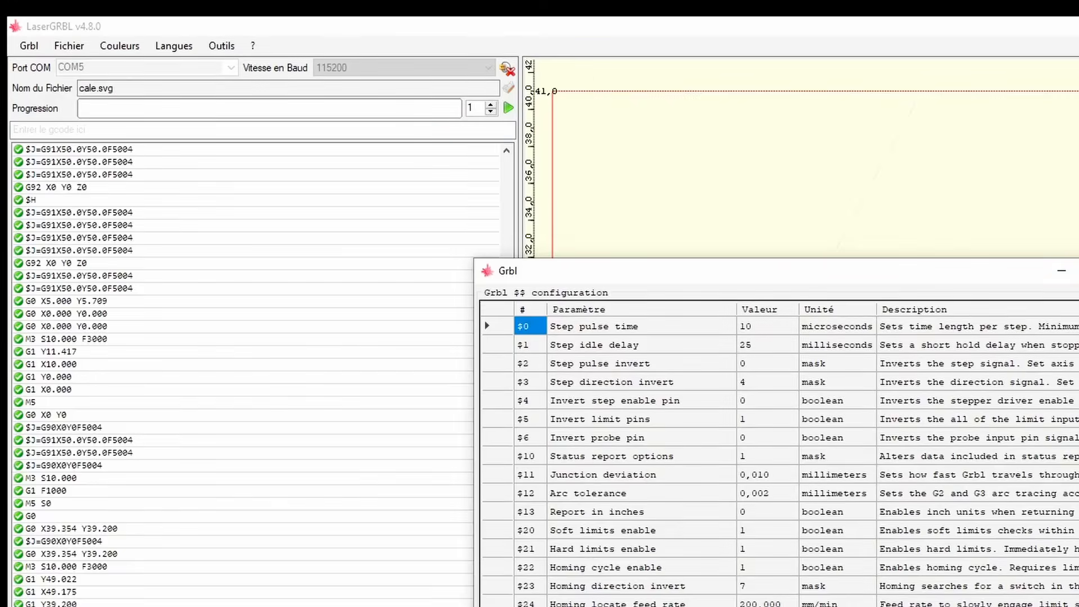
left_click(1078, 271)
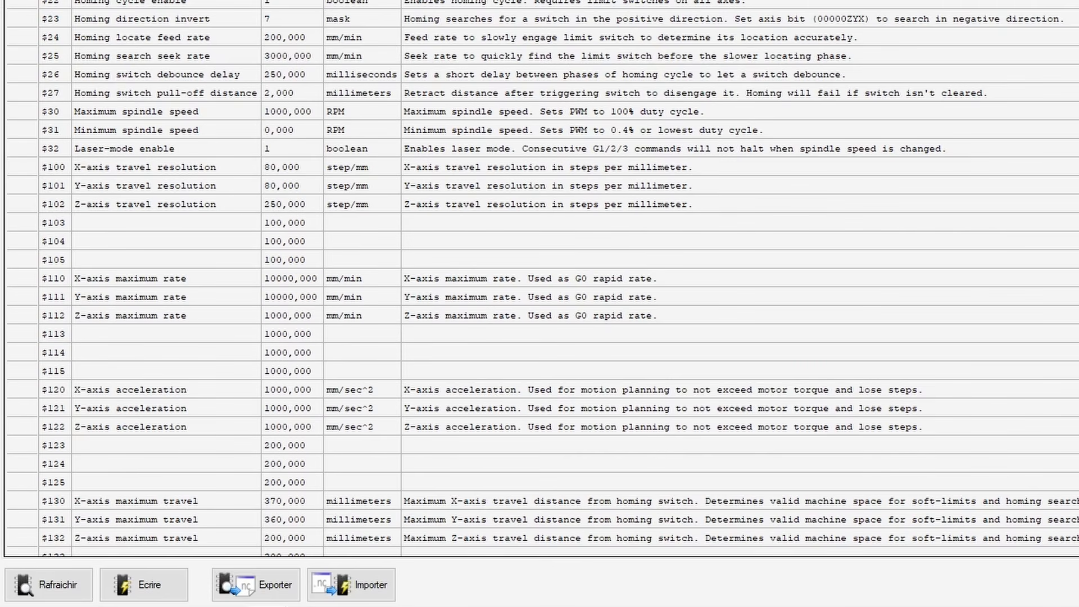
scroll(562, 270, "down", 3)
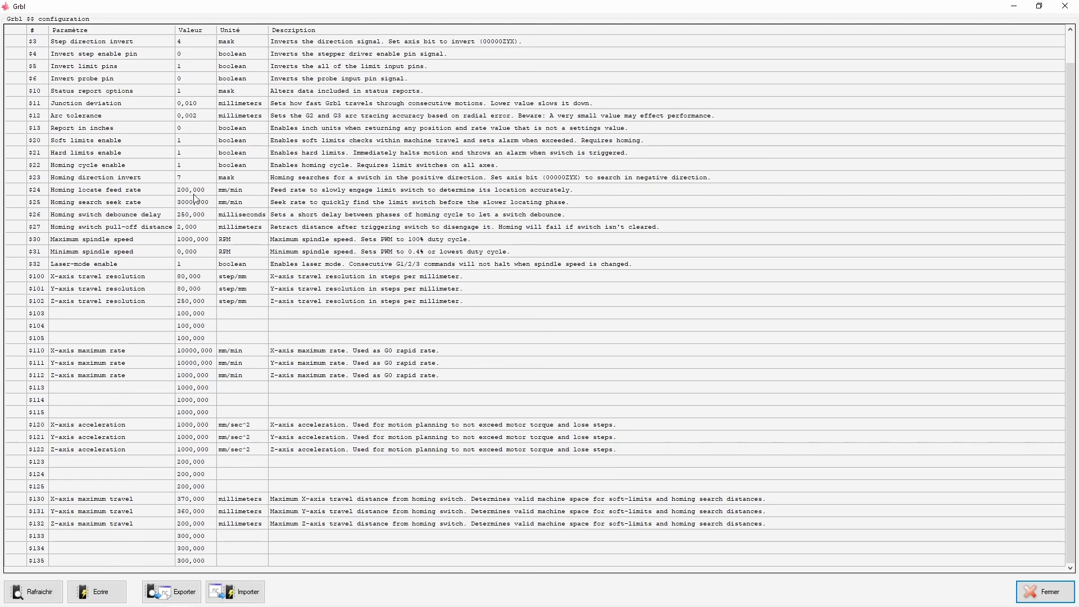
left_click(183, 242)
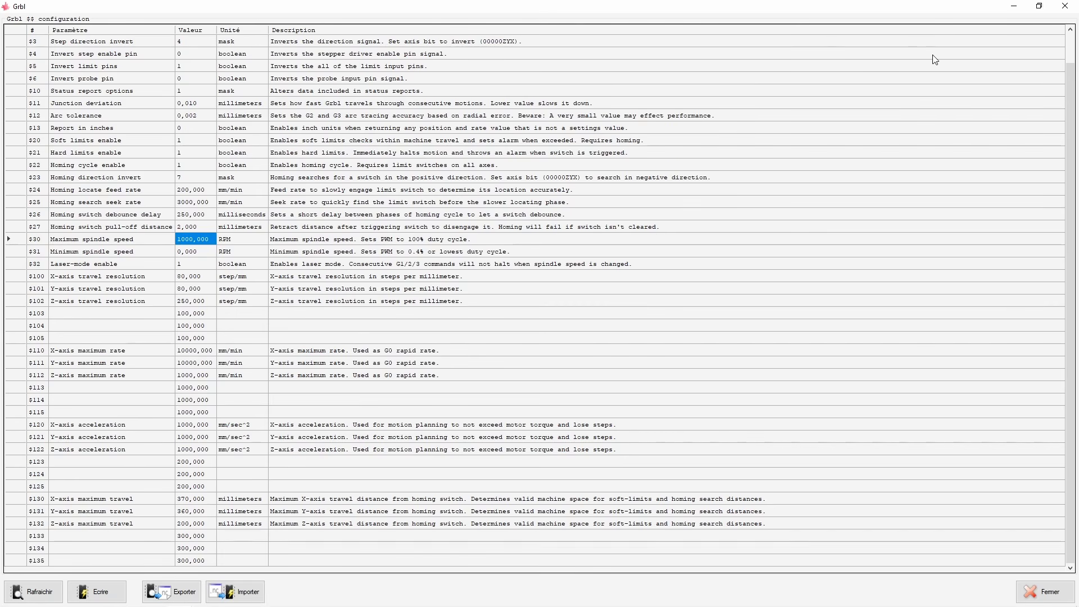
scroll(1071, 36, "up", 1)
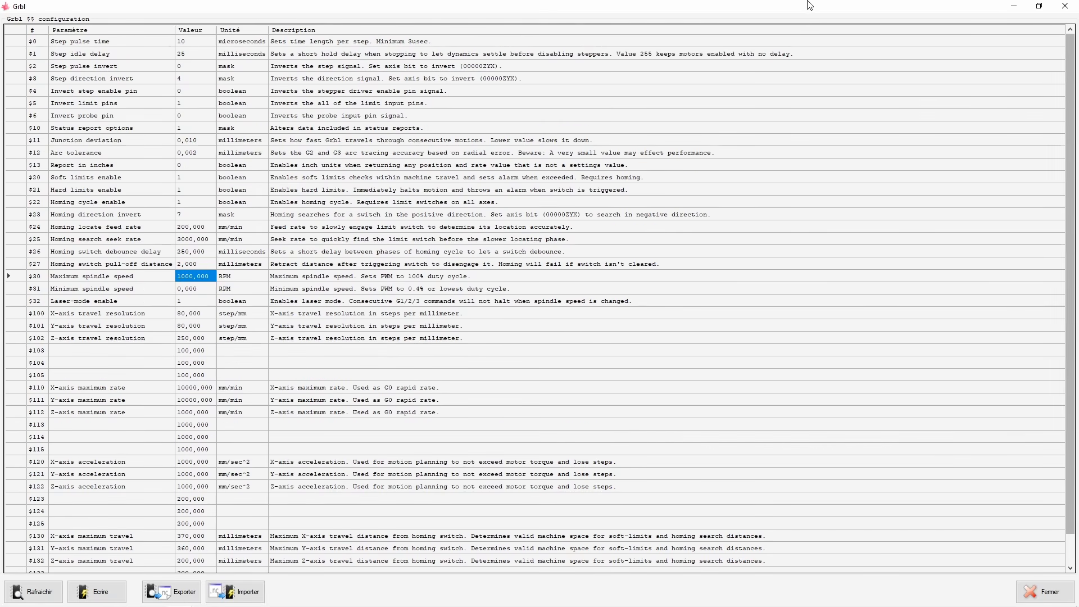
left_click(1066, 6)
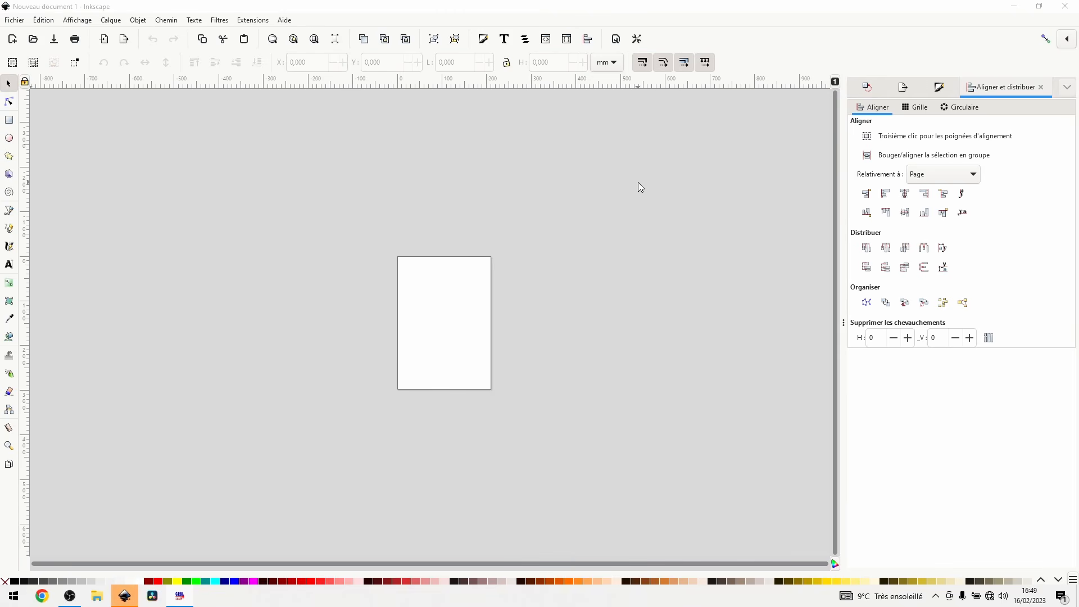
Close Inkscape, return to LaserGRBL and disconnect the laser engraver from COM5.
left_click(1066, 5)
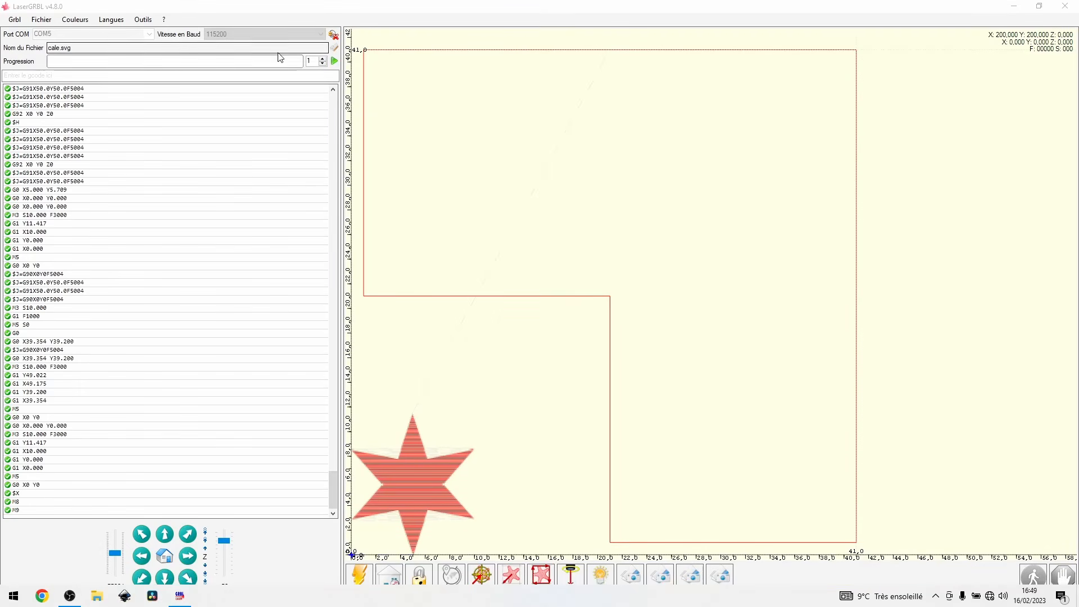
left_click(336, 38)
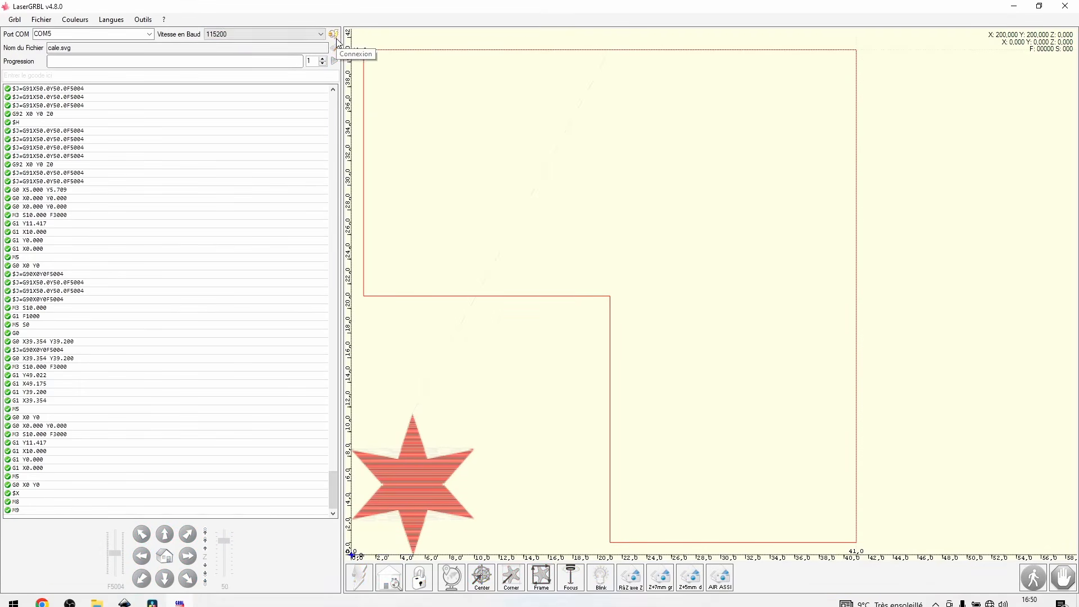
Check which COM ports are offered for the connection and dismiss the port list.
left_click(150, 34)
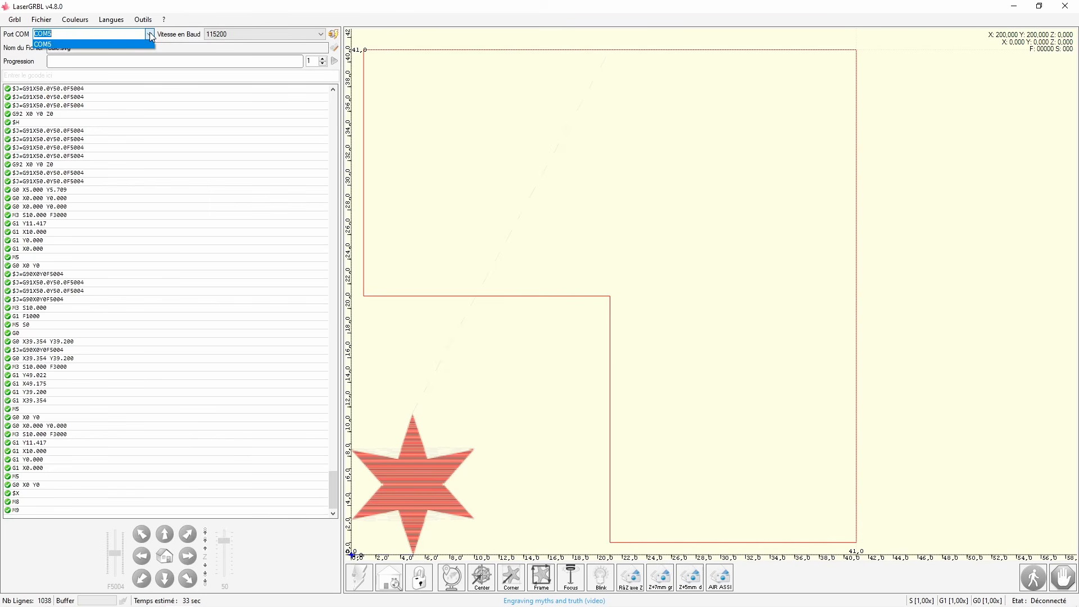
left_click(161, 140)
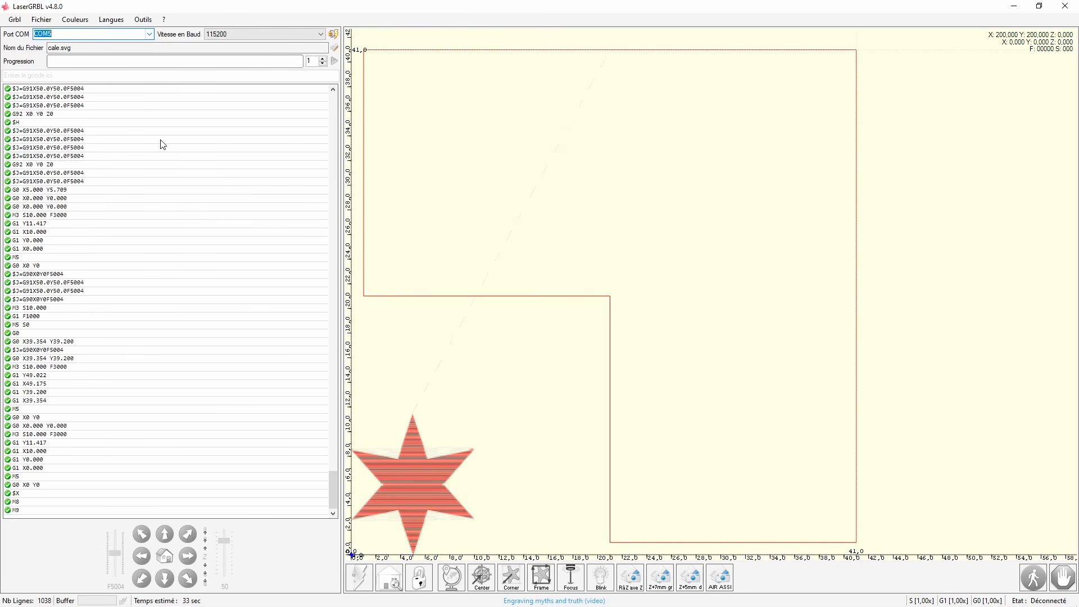
left_click(415, 447)
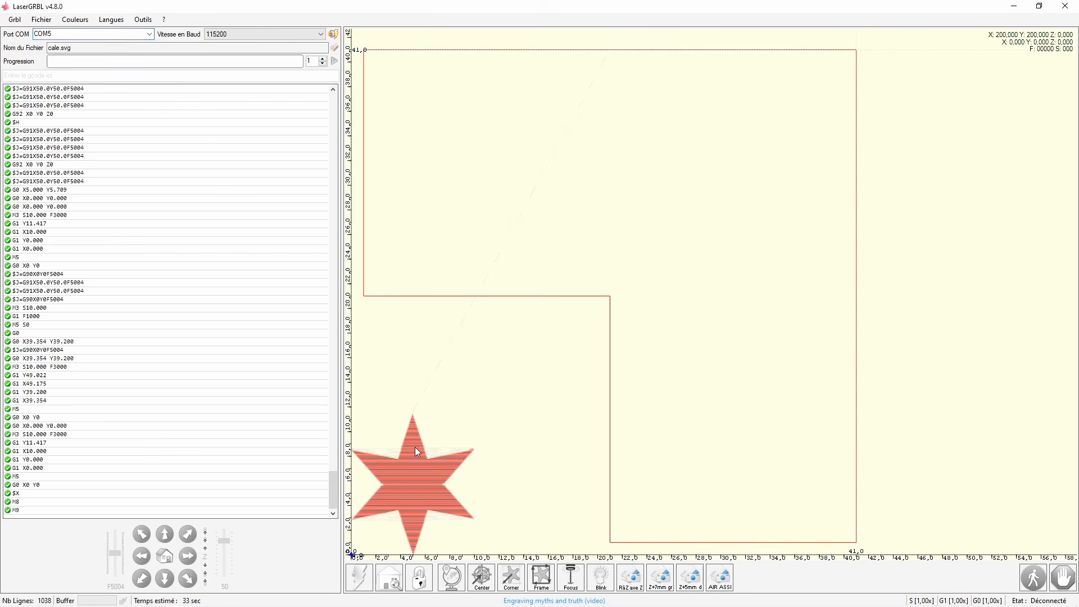
Open the star image and create its program using horizontal line-by-line tracing at 12 lines per mm.
left_click(43, 19)
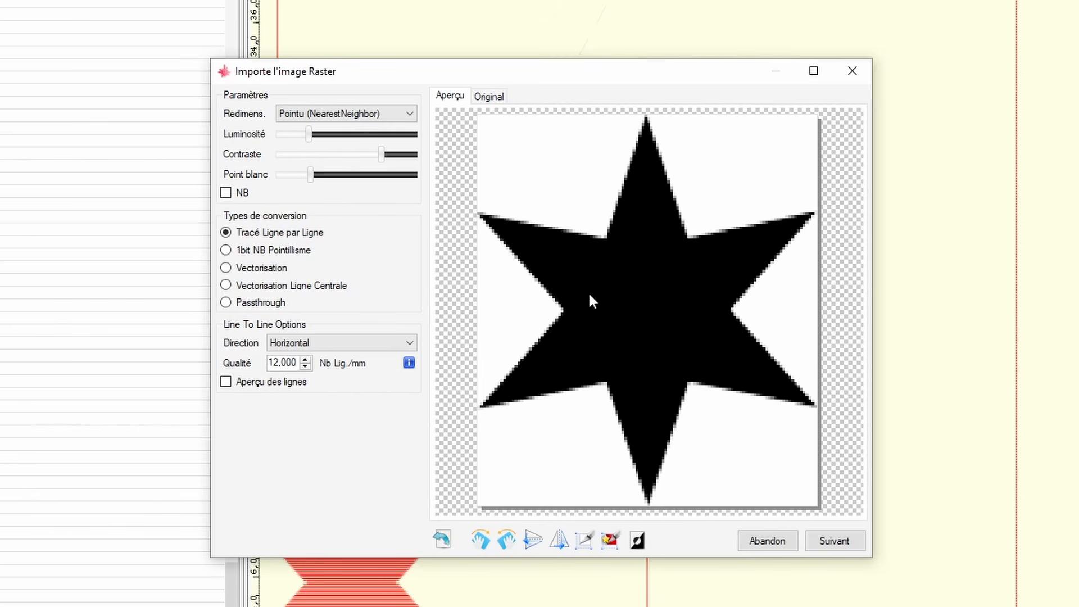
left_click(834, 541)
left_click(637, 420)
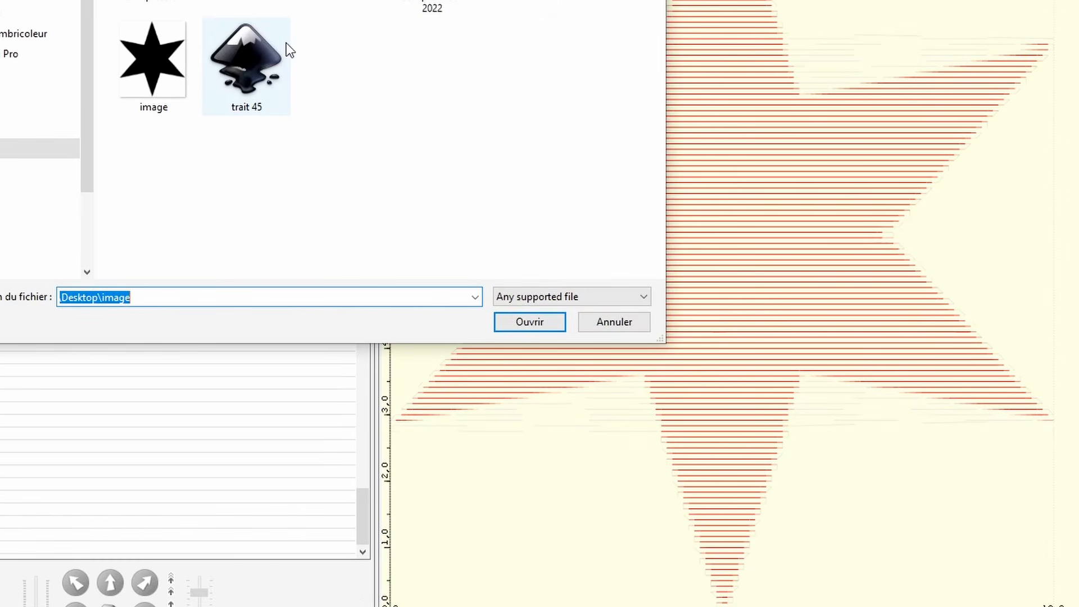
Append the star image as a 10 mm wide vectorised outline, and create the cercle.svg program at 360 mm/min.
double_click(149, 63)
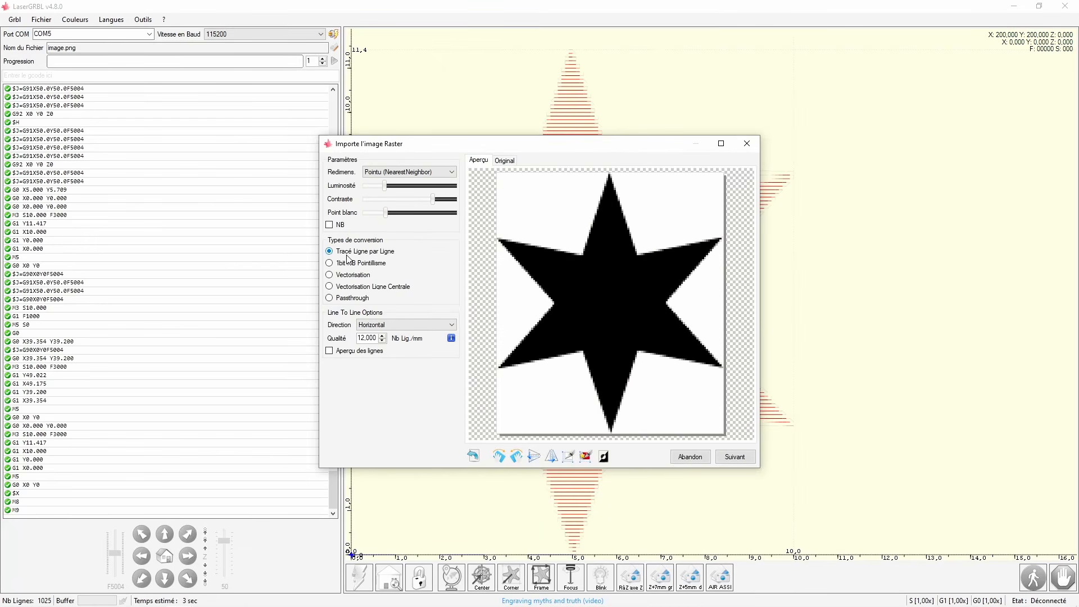
left_click(330, 276)
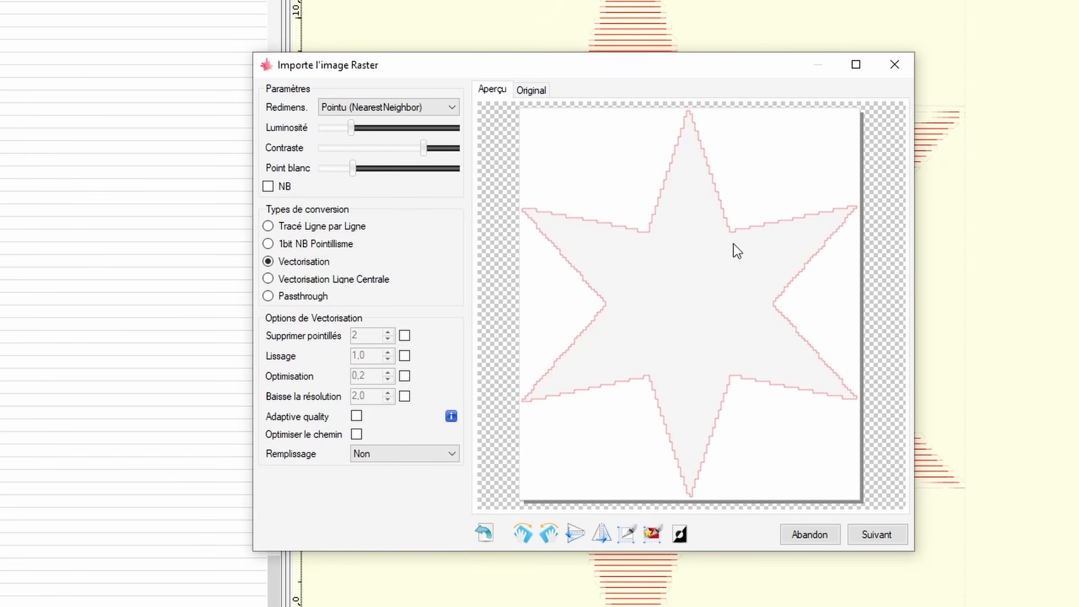
left_click(883, 542)
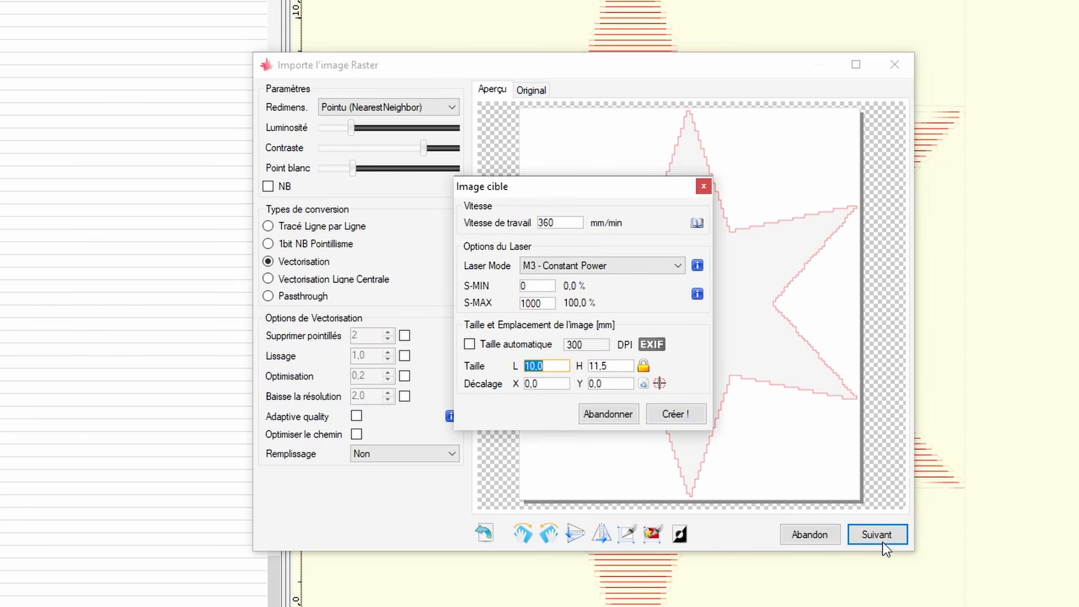
left_click(673, 414)
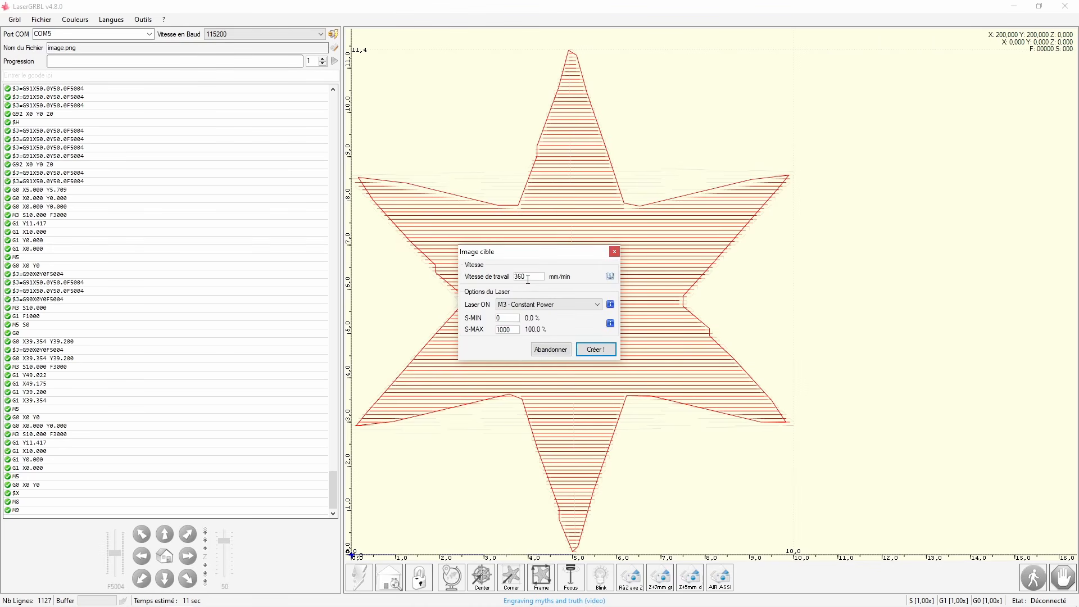
left_click(593, 352)
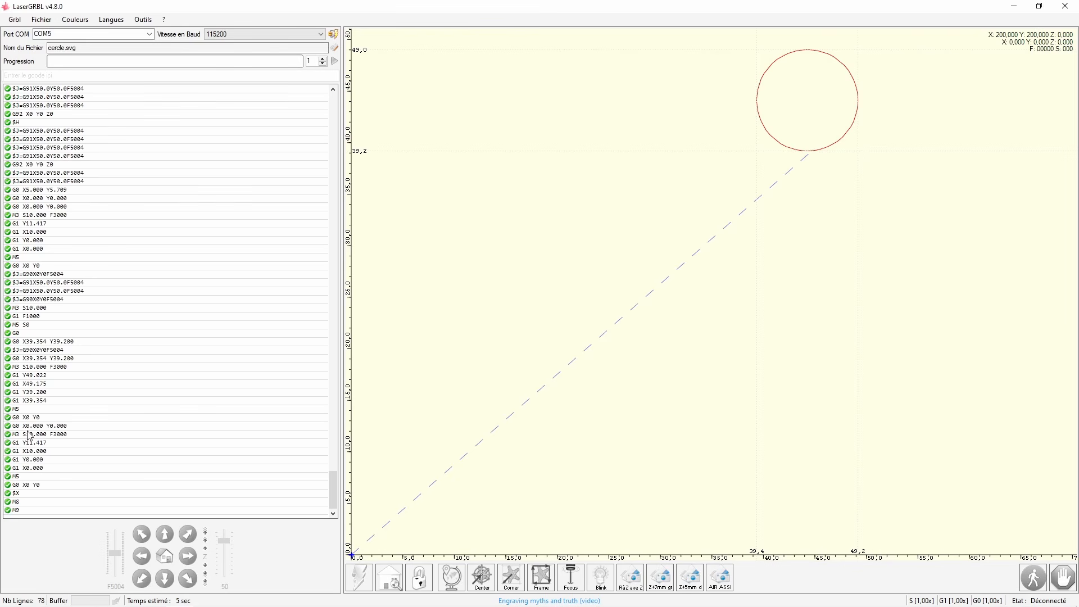
Open the star image with vectorisation, keep automatic sizing off and set its width to 20 mm.
left_click(42, 21)
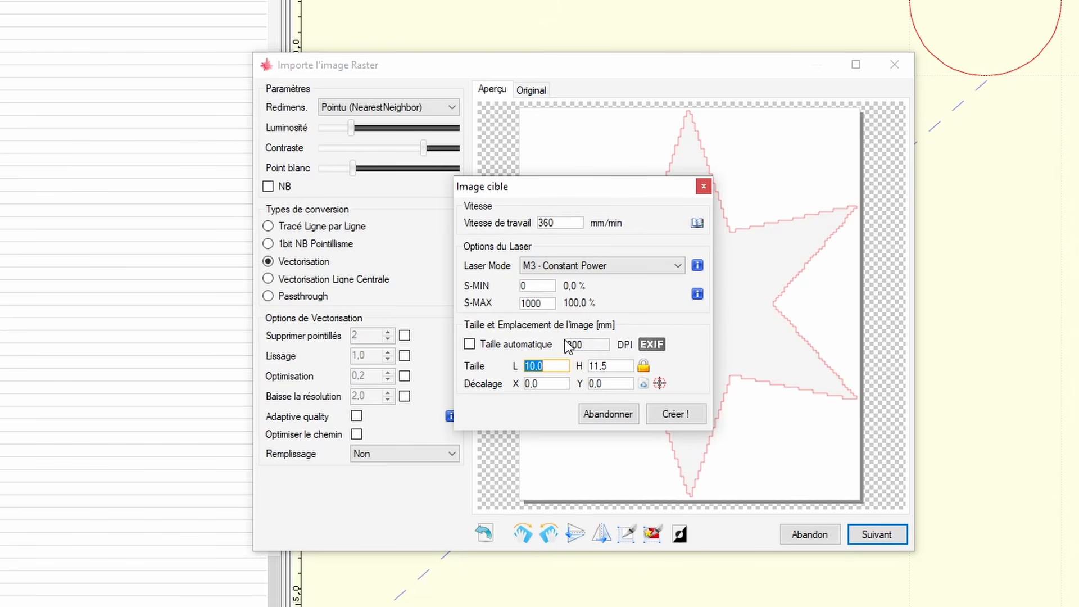
left_click(470, 344)
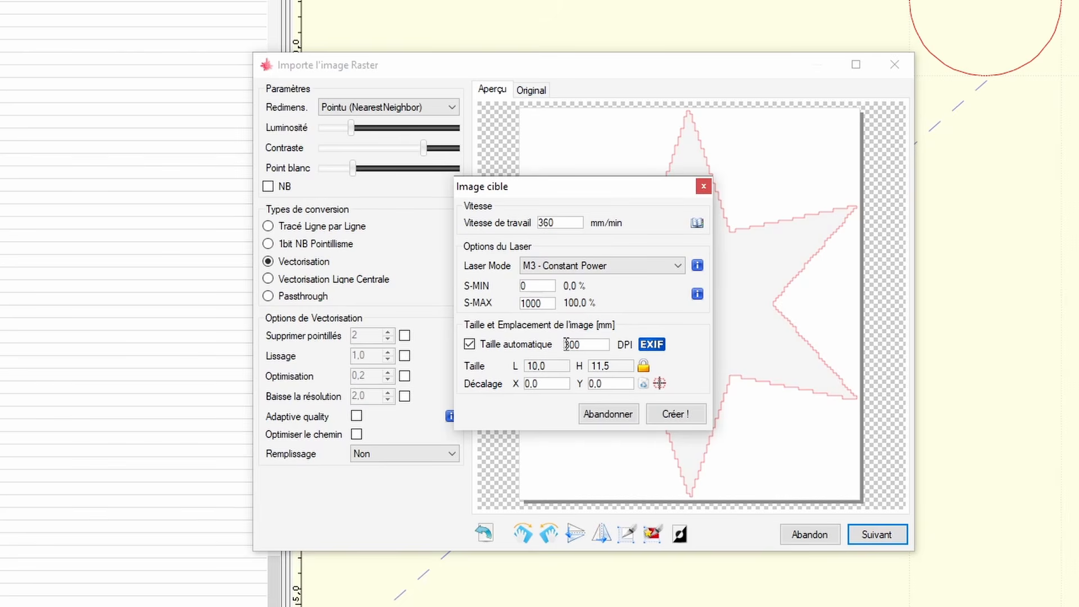
left_click(470, 344)
left_click(551, 372)
key("BackSpace")
key("BackSpace")
key("BackSpace")
key("BackSpace")
type("20")
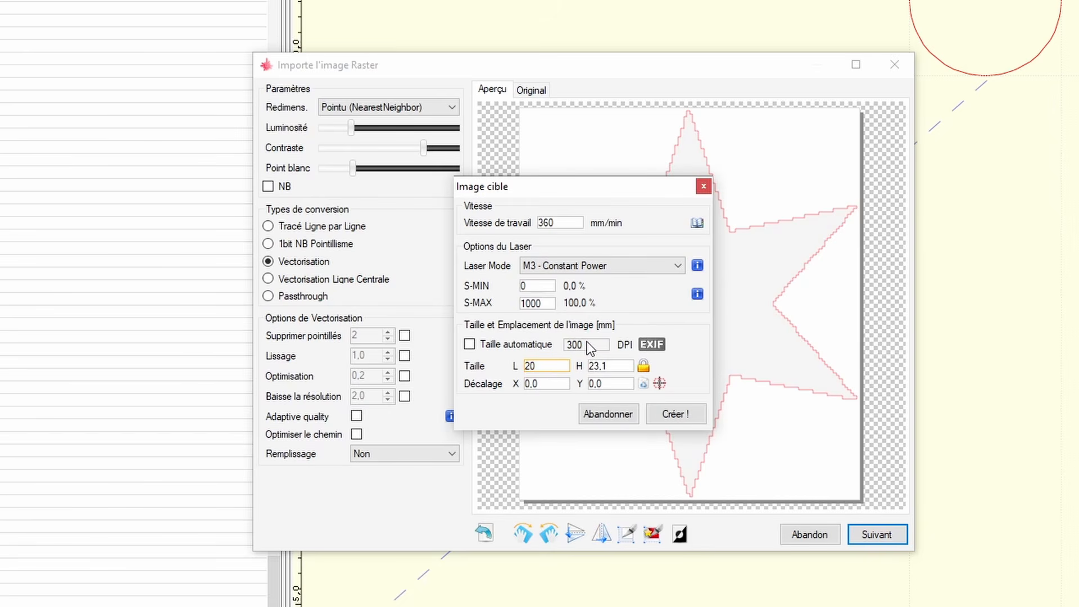
Set the vectorised star's X offset to 40 mm and create its program.
left_click(550, 384)
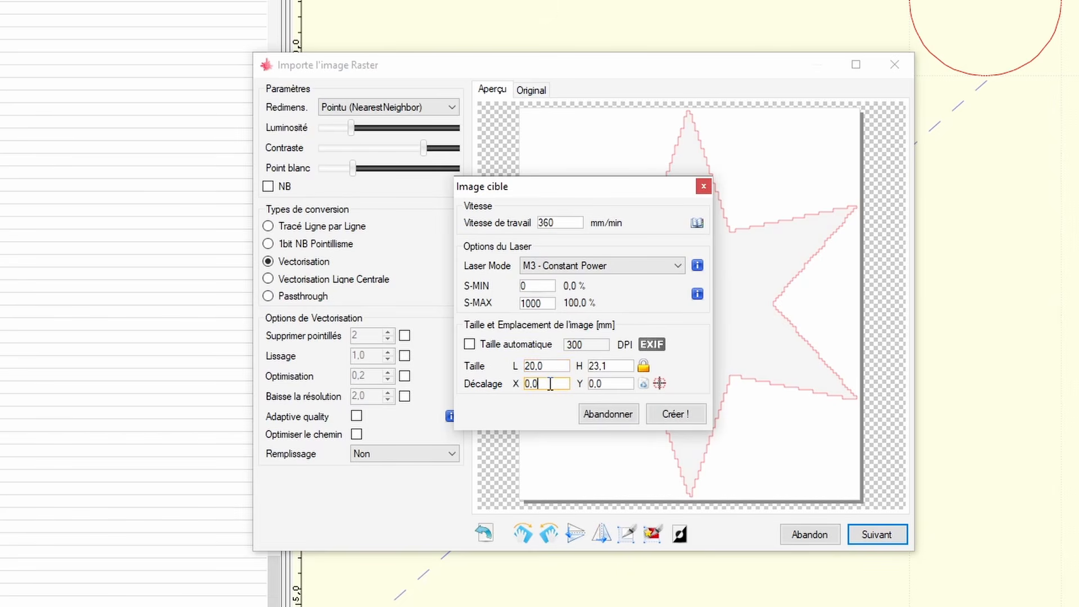
key("BackSpace")
key("BackSpace")
key("BackSpace")
type("40")
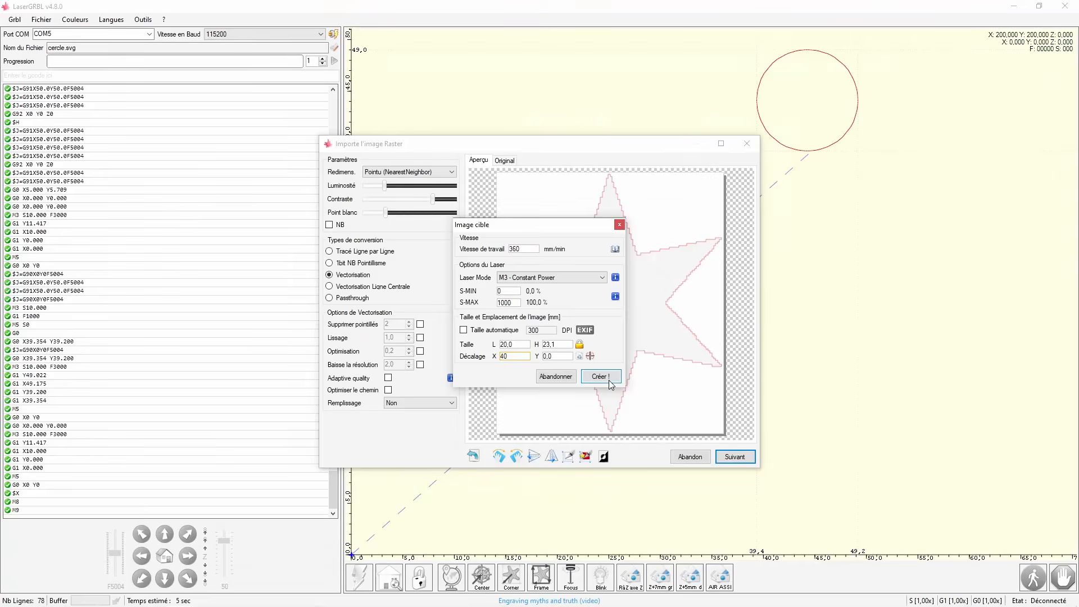
left_click(676, 414)
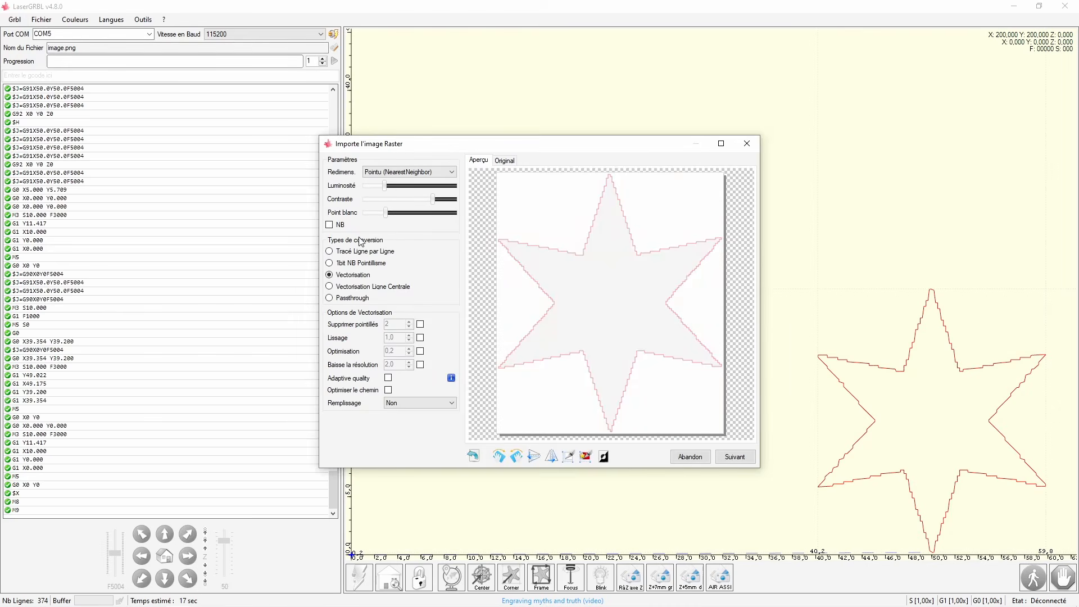
Append the 20 mm wide star using horizontal line-by-line tracing at 12 lines per mm, with its X offset cleared.
left_click(339, 251)
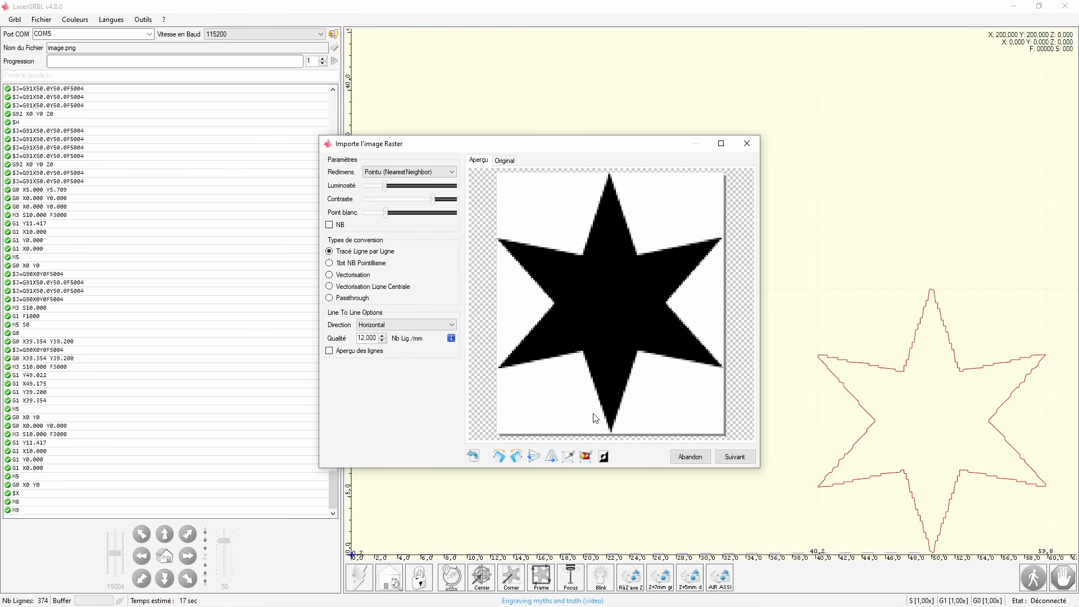
left_click(733, 459)
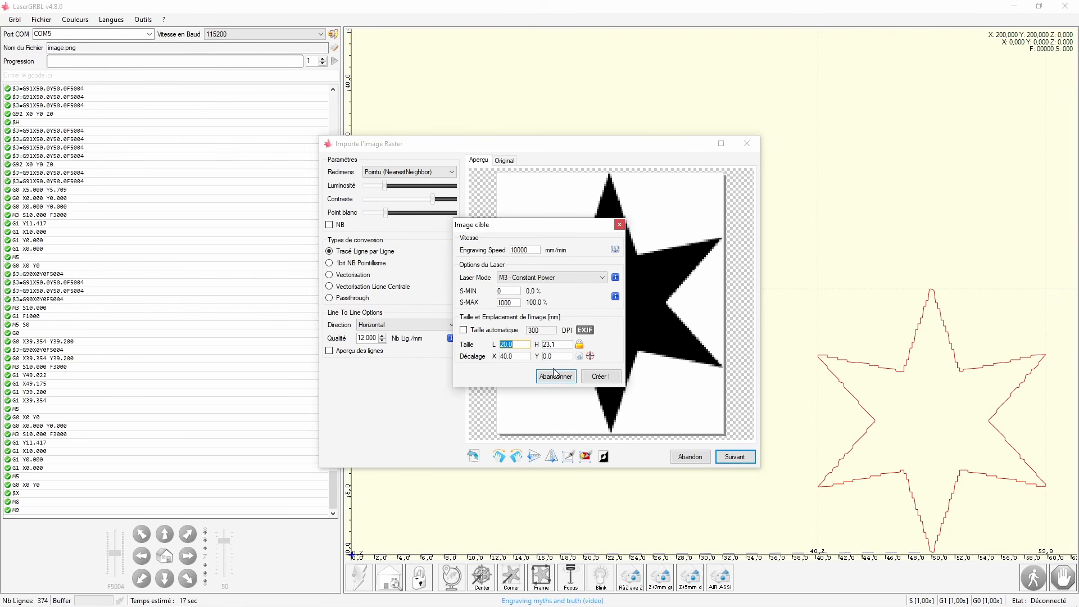
left_click(524, 356)
key("BackSpace")
key("BackSpace")
key("BackSpace")
key("BackSpace")
left_click(601, 377)
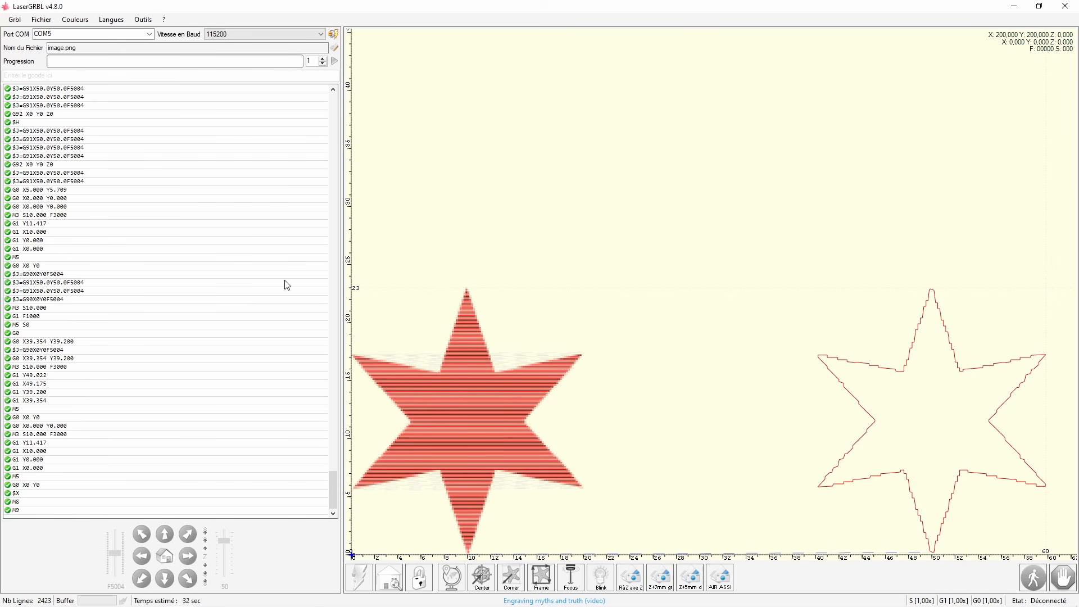
Connect to the laser engraver on COM5 and start its homing cycle.
left_click(333, 40)
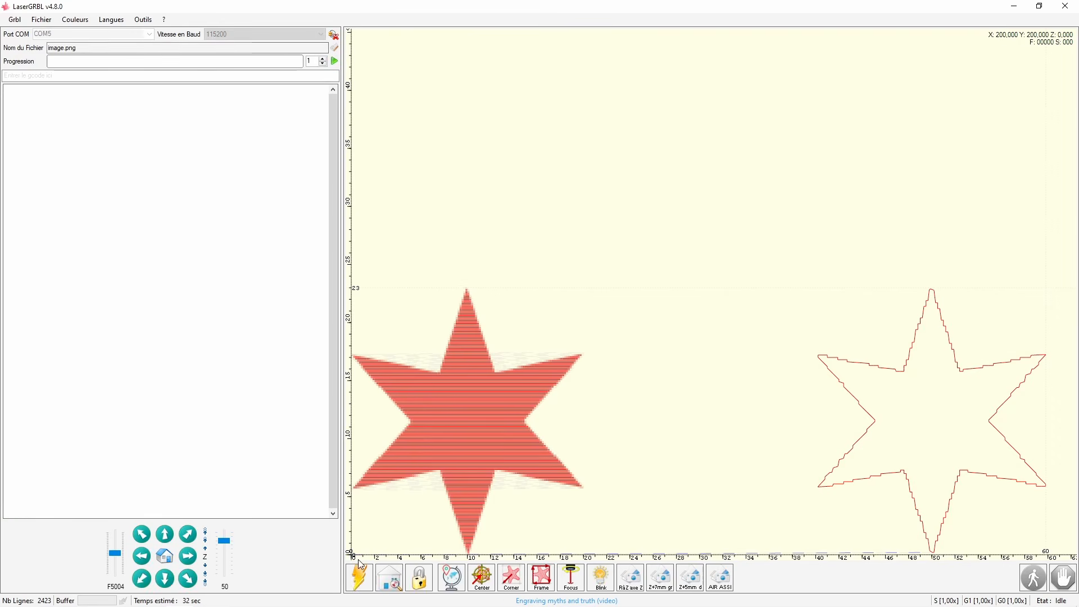
left_click(392, 583)
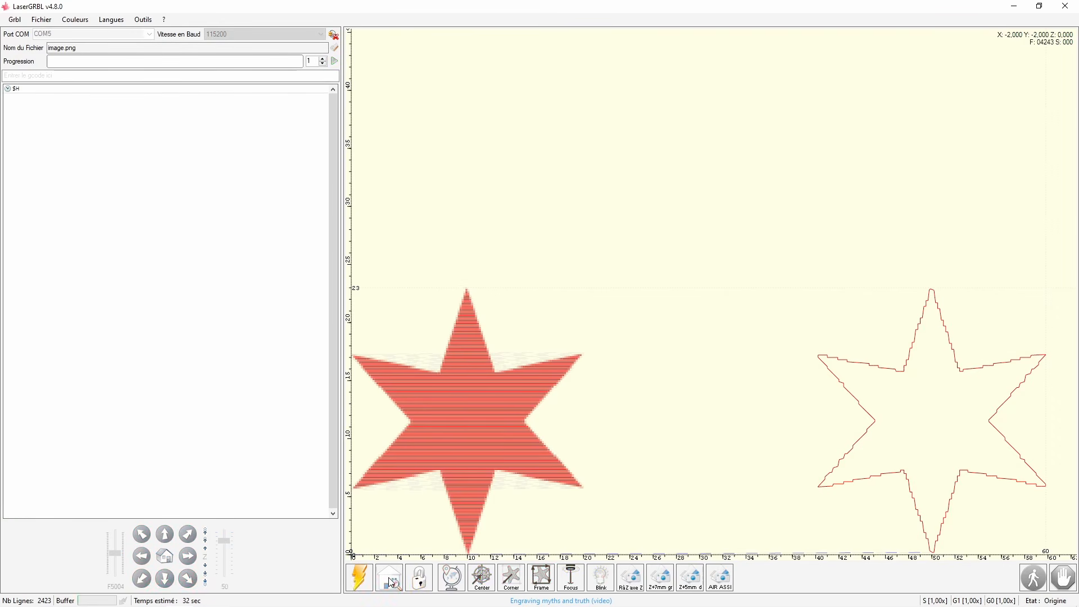